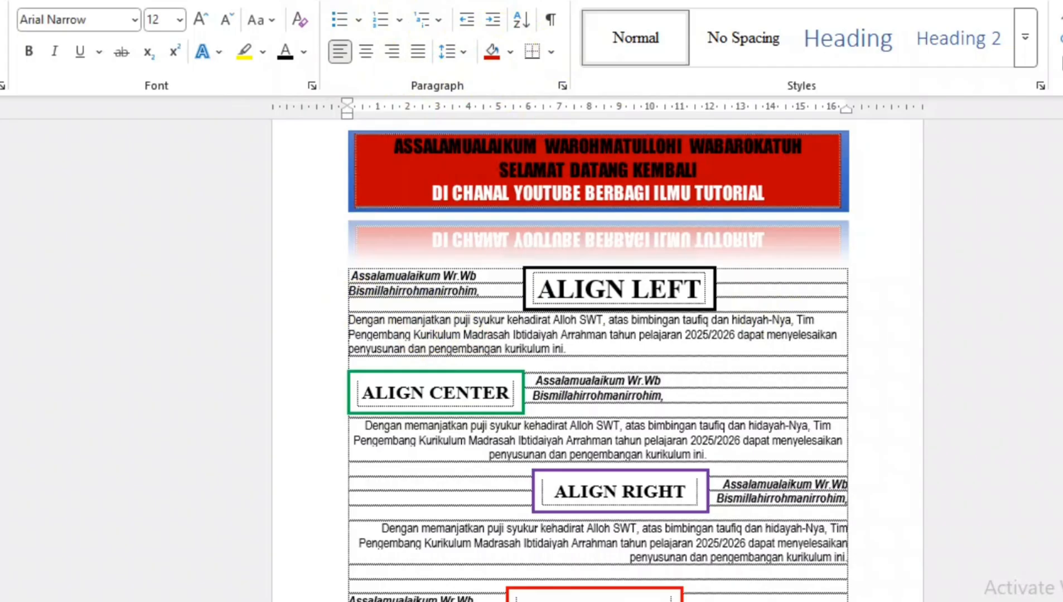
# Look over the alignment samples in PEMBUKAAN and switch to the MATERI 1 document.
pyautogui.scroll(-5, 597, 359)
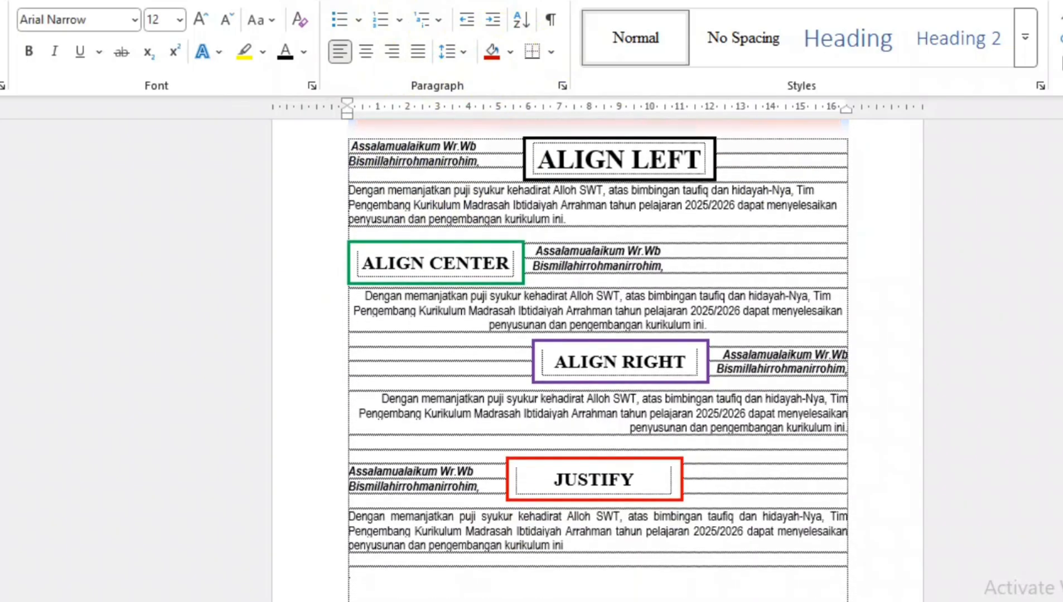
pyautogui.scroll(3, 597, 359)
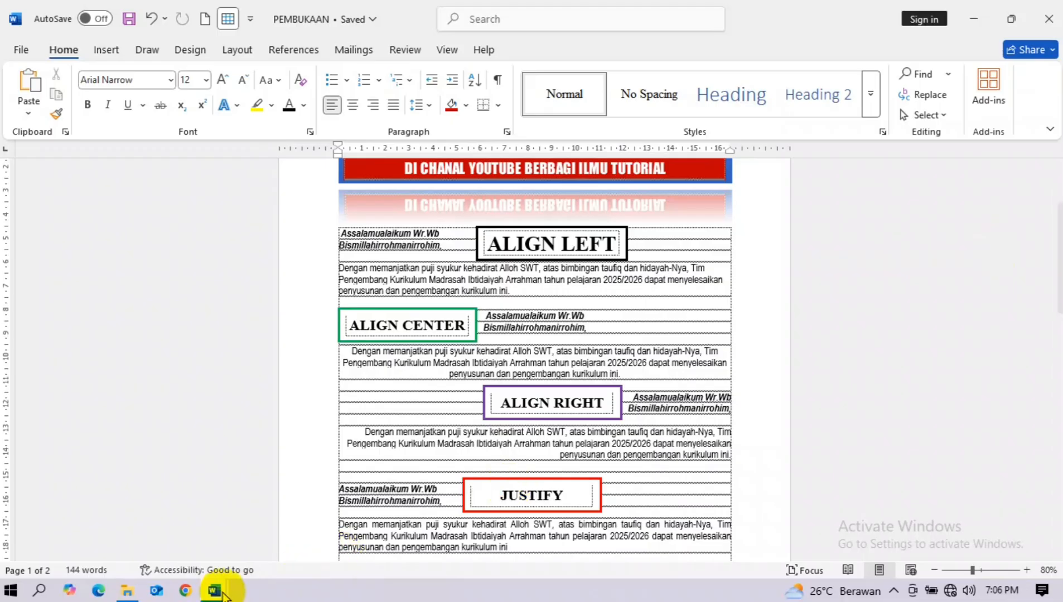
pyautogui.moveTo(214, 589)
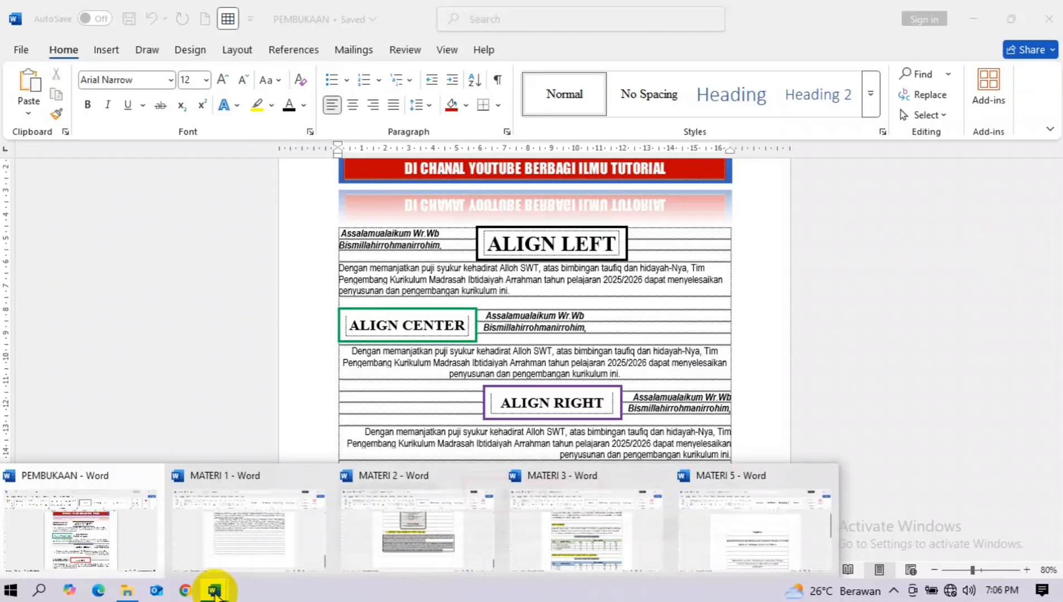
pyautogui.click(270, 524)
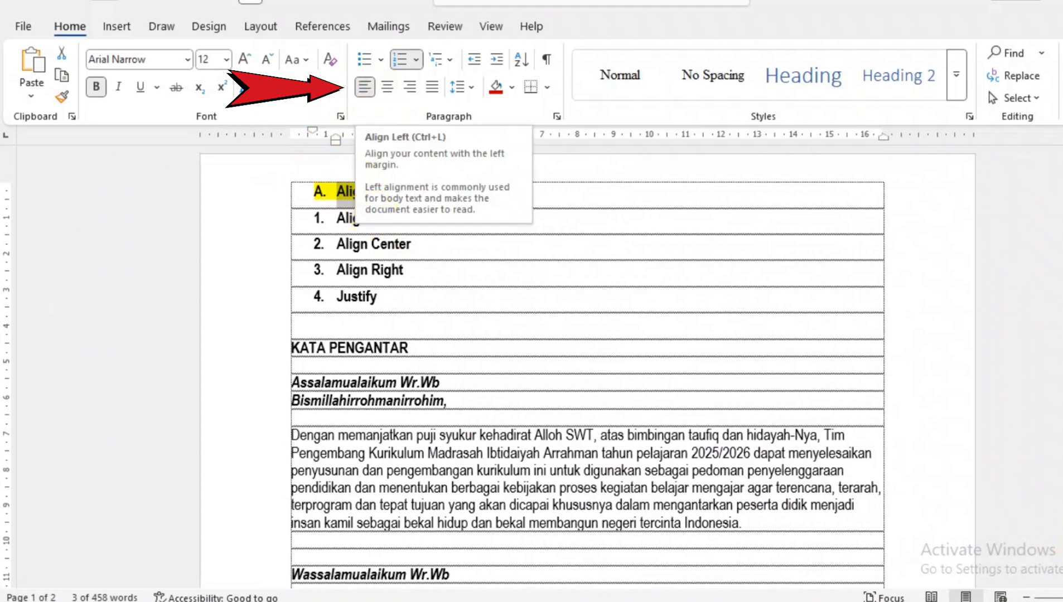
pyautogui.click(345, 352)
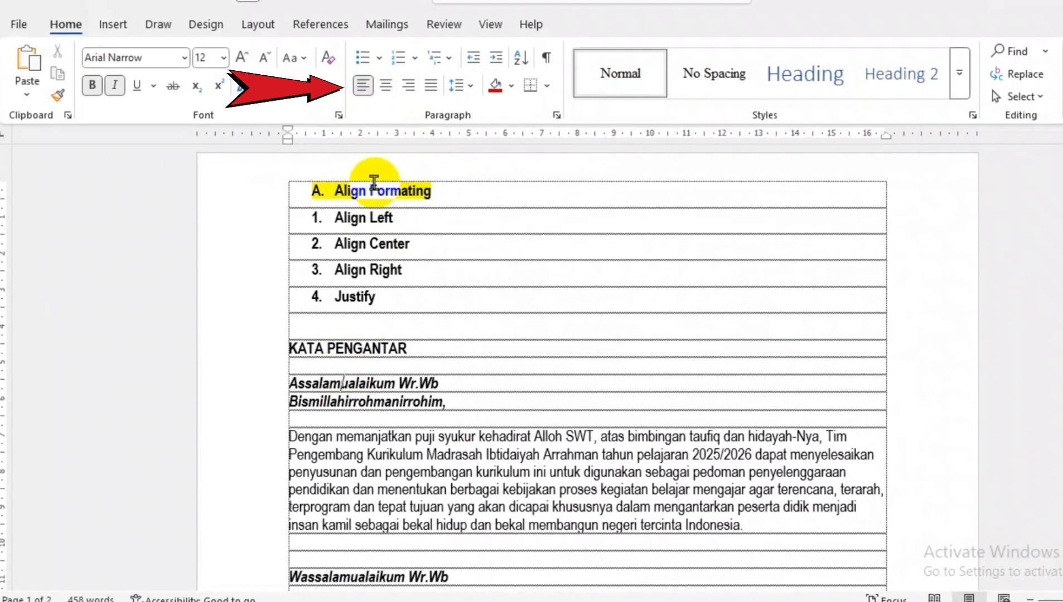
pyautogui.click(288, 352)
pyautogui.moveTo(251, 362); pyautogui.dragTo(824, 544)
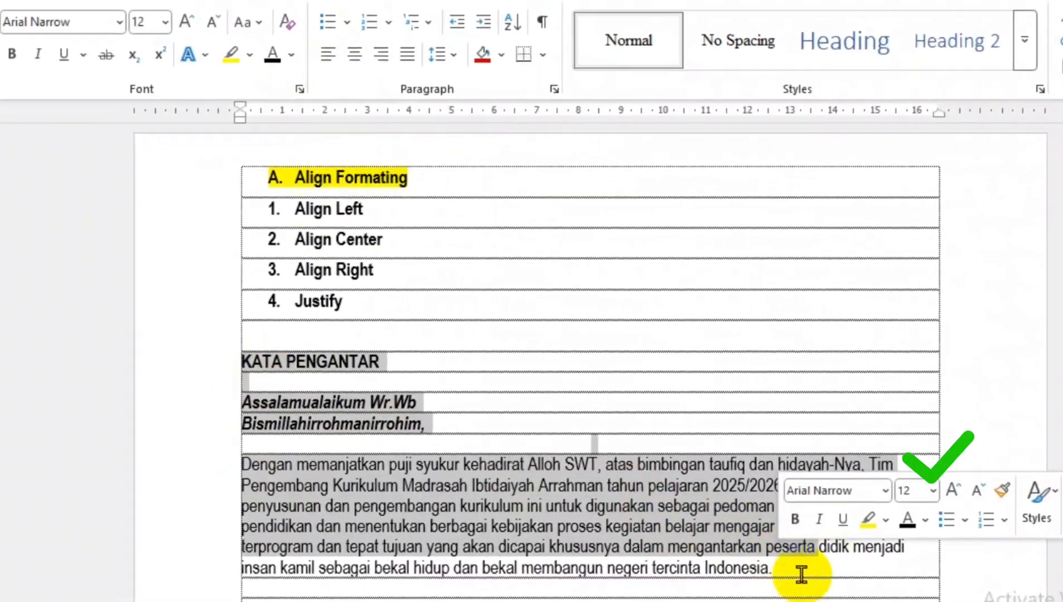
pyautogui.click(802, 574)
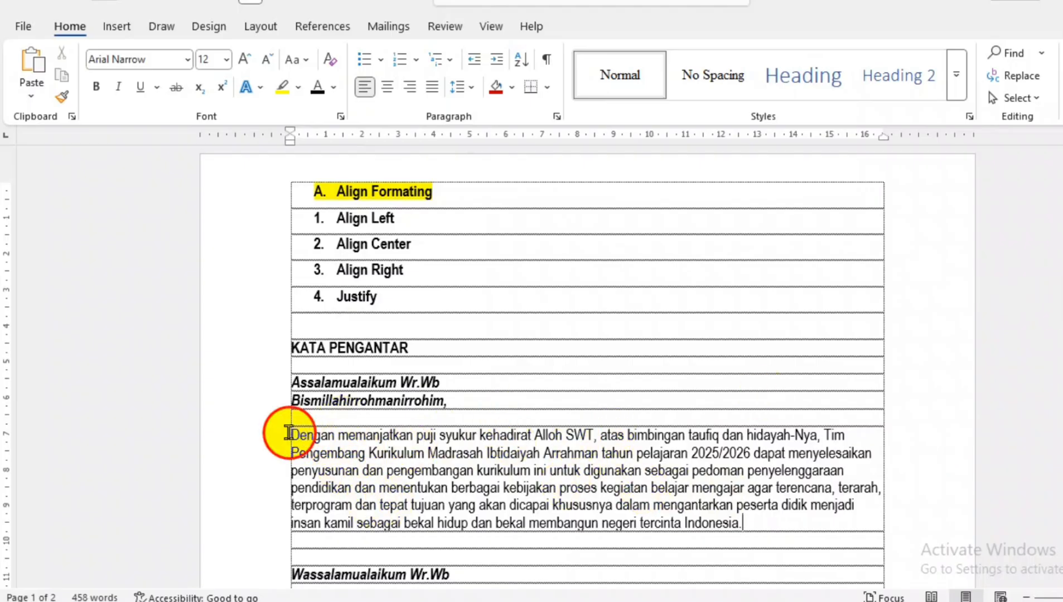
pyautogui.moveTo(291, 435); pyautogui.dragTo(356, 523)
pyautogui.click(355, 367)
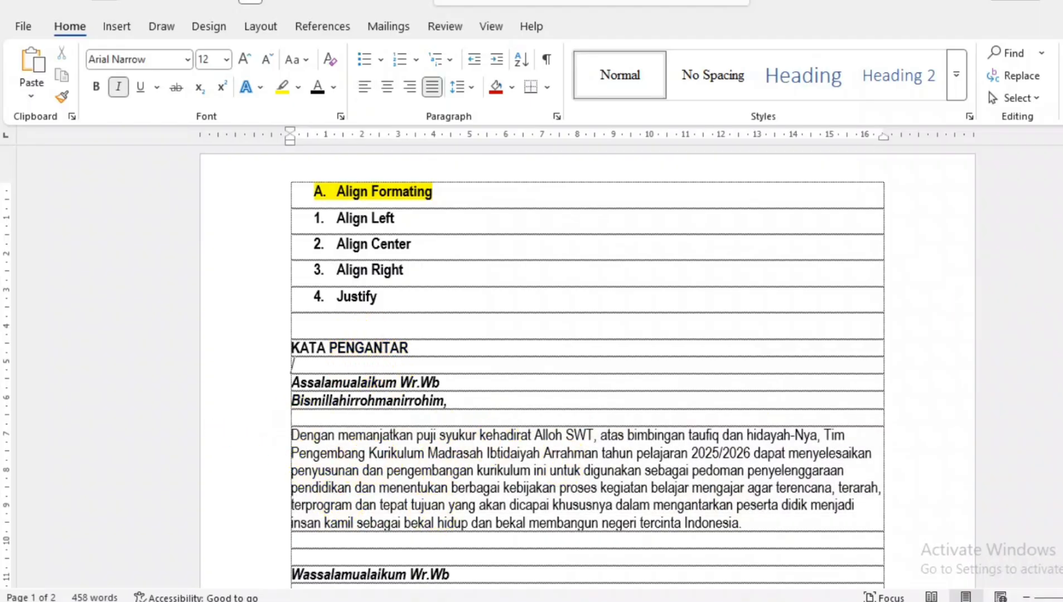
# Left-align the KATA PENGANTAR heading and the body paragraph starting with "Dengan memanjatkan" in one go.
pyautogui.scroll(-3, 587, 368)
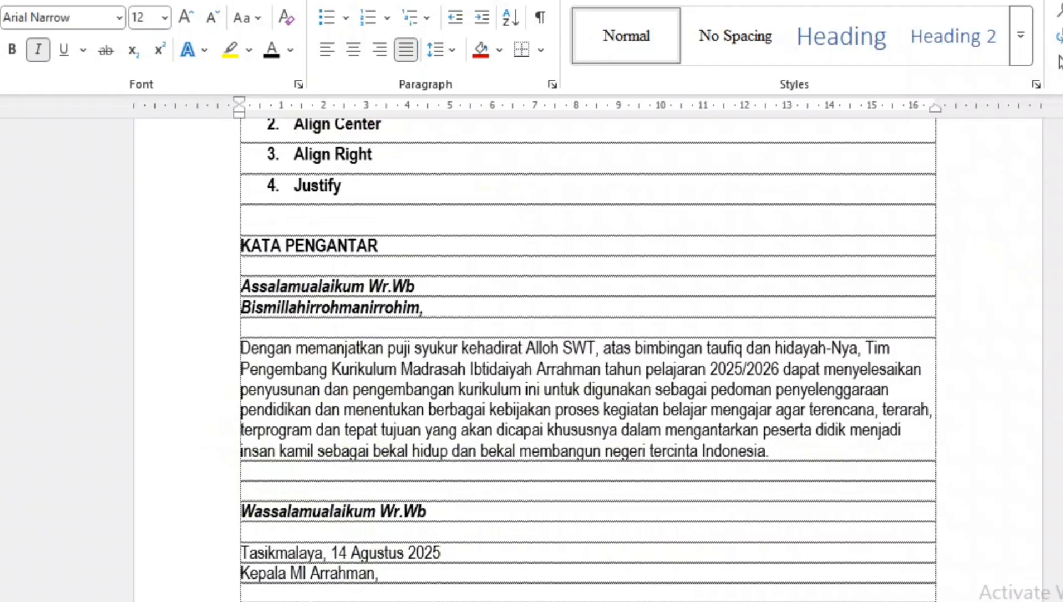
pyautogui.moveTo(243, 246); pyautogui.dragTo(385, 245)
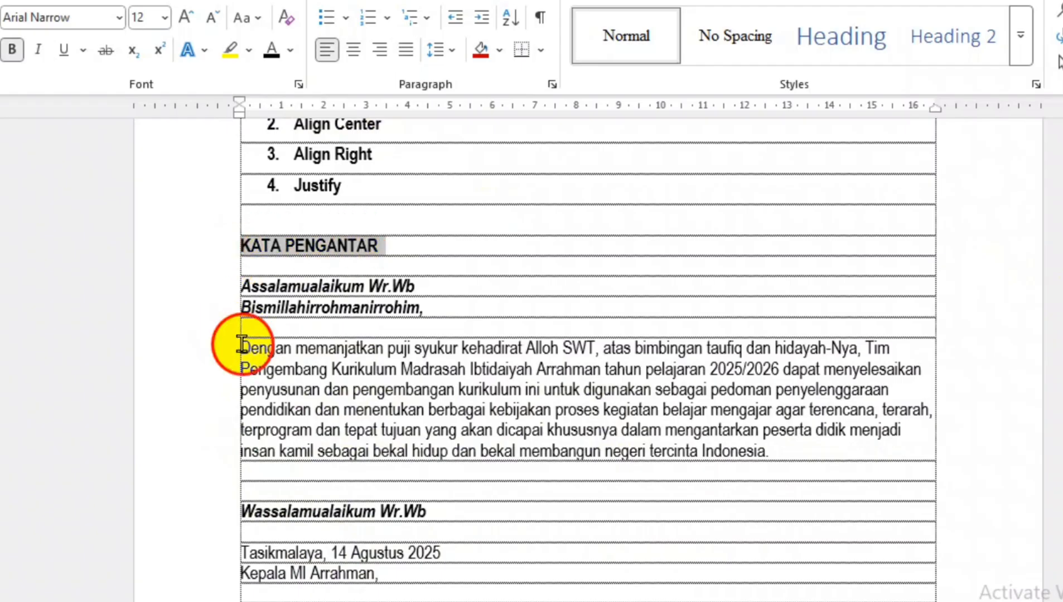
pyautogui.moveTo(241, 346); pyautogui.dragTo(741, 465)
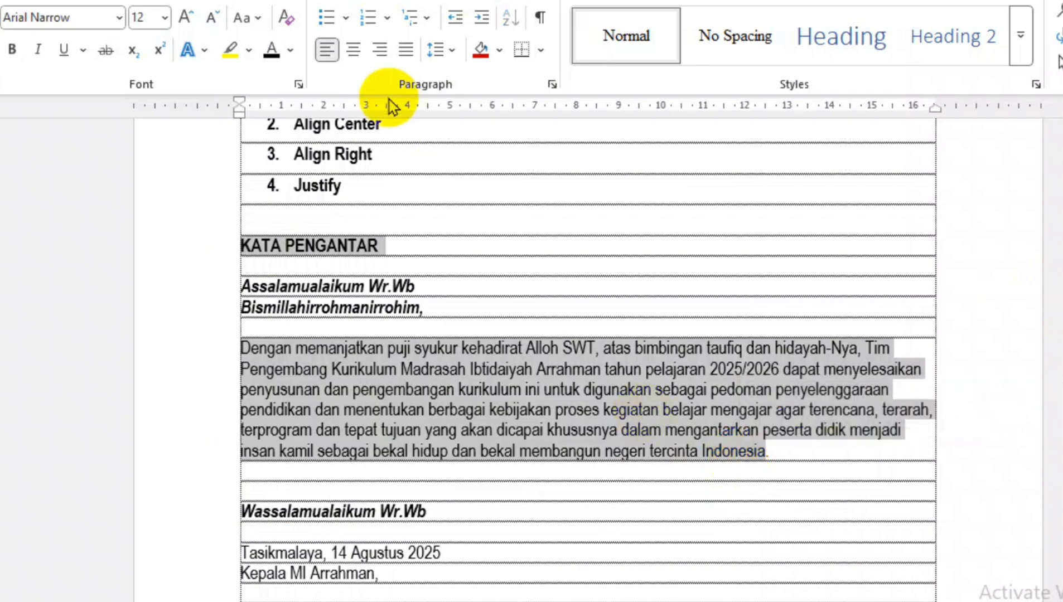
pyautogui.hotkey('ctrl', 'l')
pyautogui.click(328, 54)
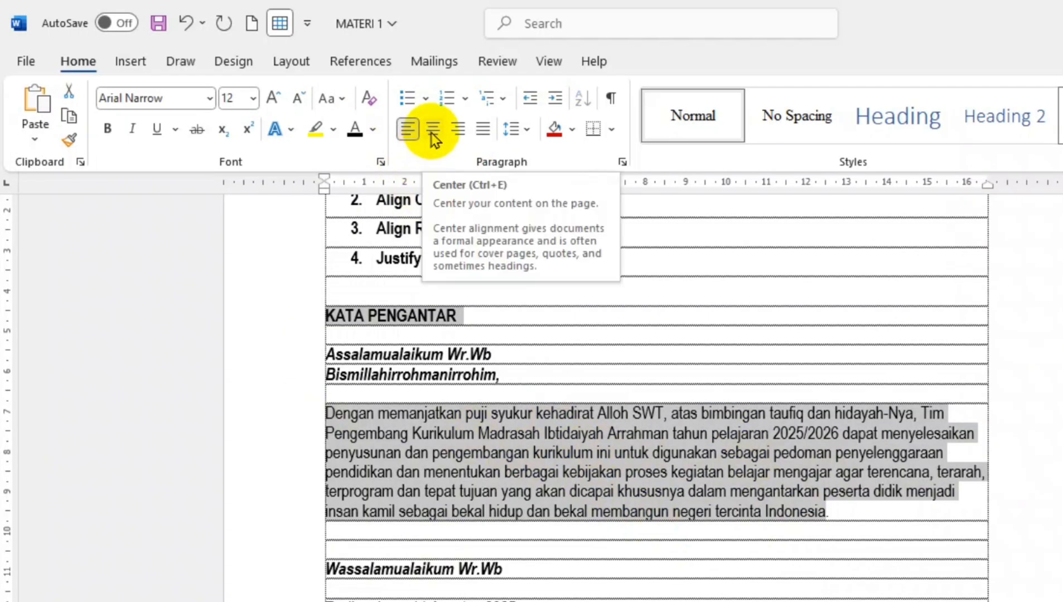
pyautogui.click(407, 435)
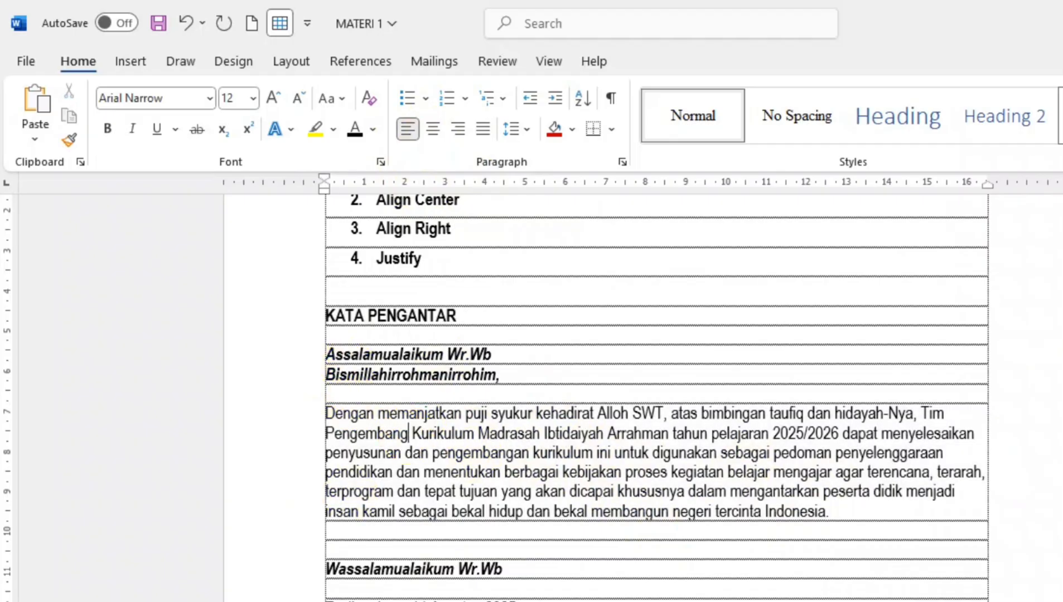
# Center the KATA PENGANTAR heading.
pyautogui.moveTo(329, 315); pyautogui.dragTo(446, 315)
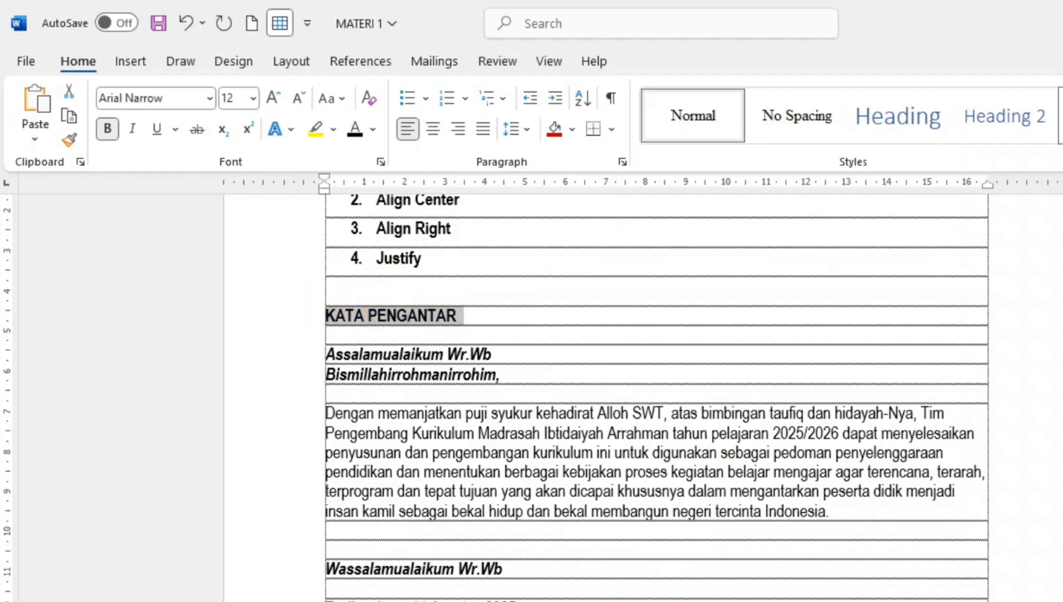
pyautogui.click(426, 413)
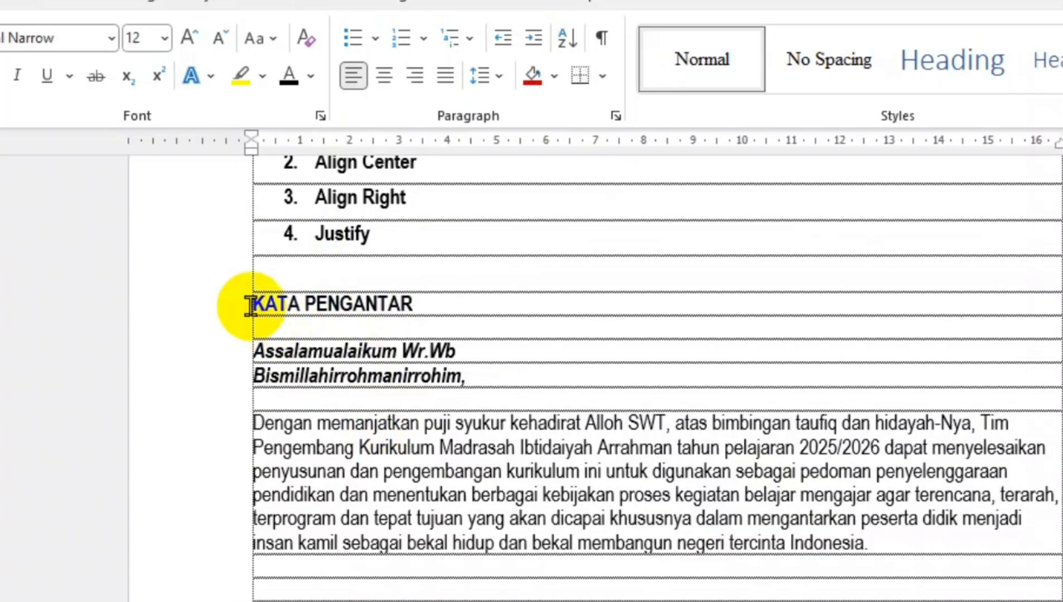
pyautogui.moveTo(325, 316); pyautogui.dragTo(421, 311)
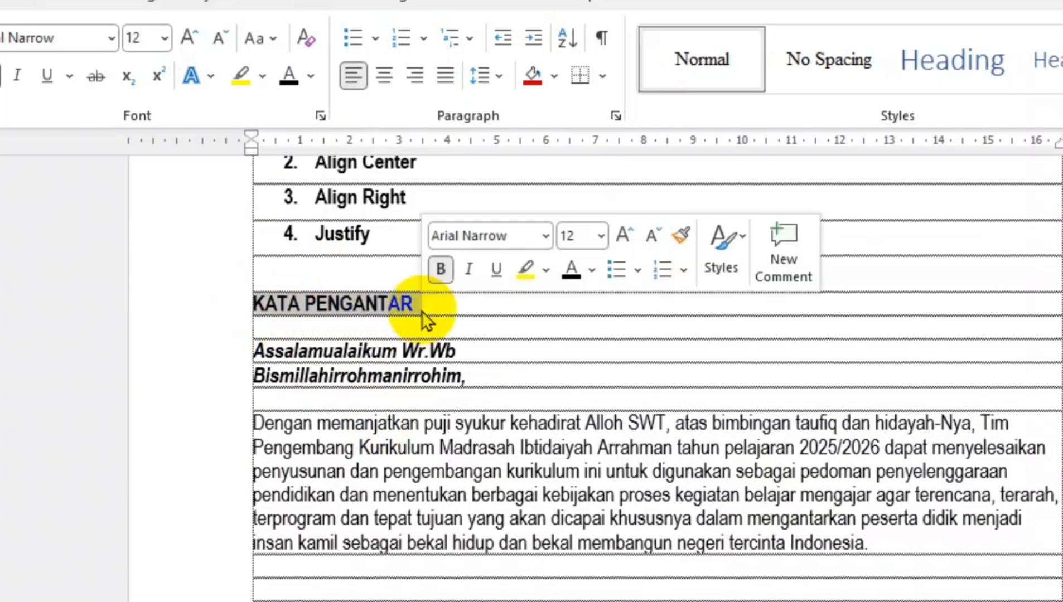
pyautogui.click(391, 79)
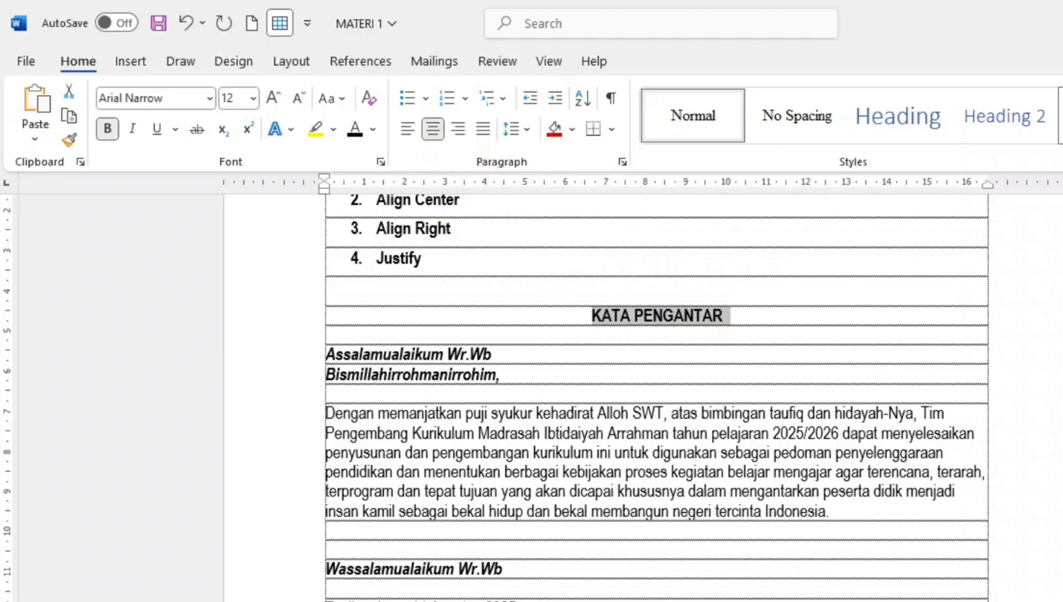
# Right-align the signature block from the Tasikmalaya date line down to the NIP line.
pyautogui.scroll(-3, 743, 493)
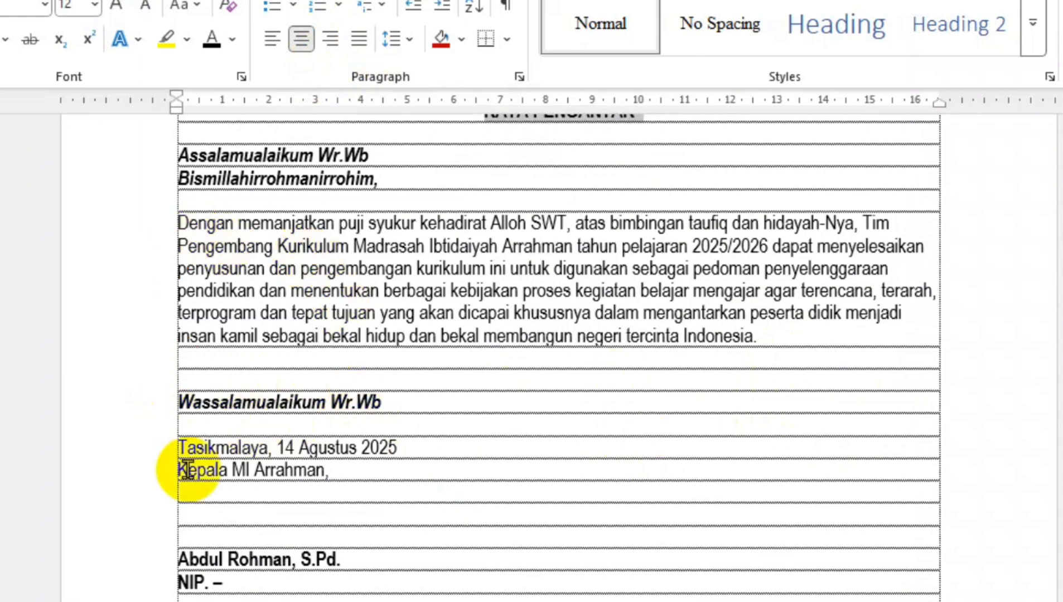
pyautogui.moveTo(183, 444); pyautogui.dragTo(294, 576)
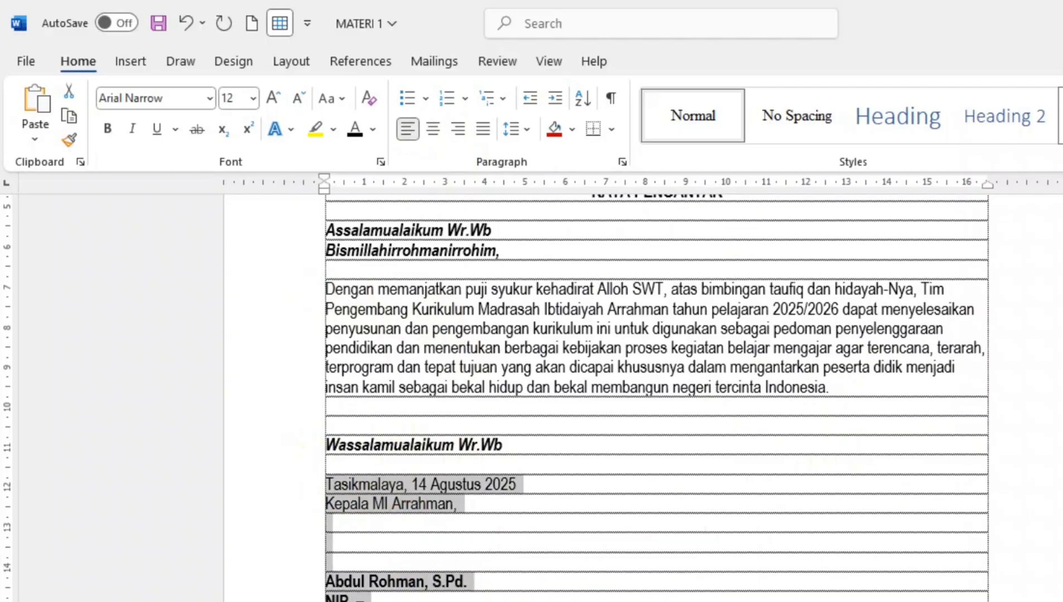
pyautogui.scroll(-2, 656, 391)
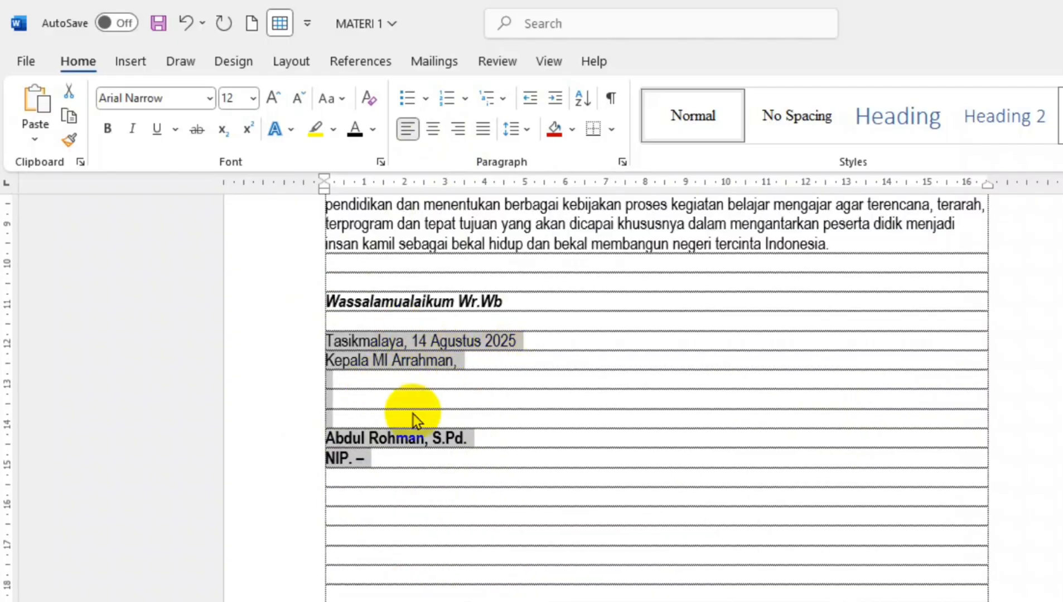
pyautogui.click(459, 132)
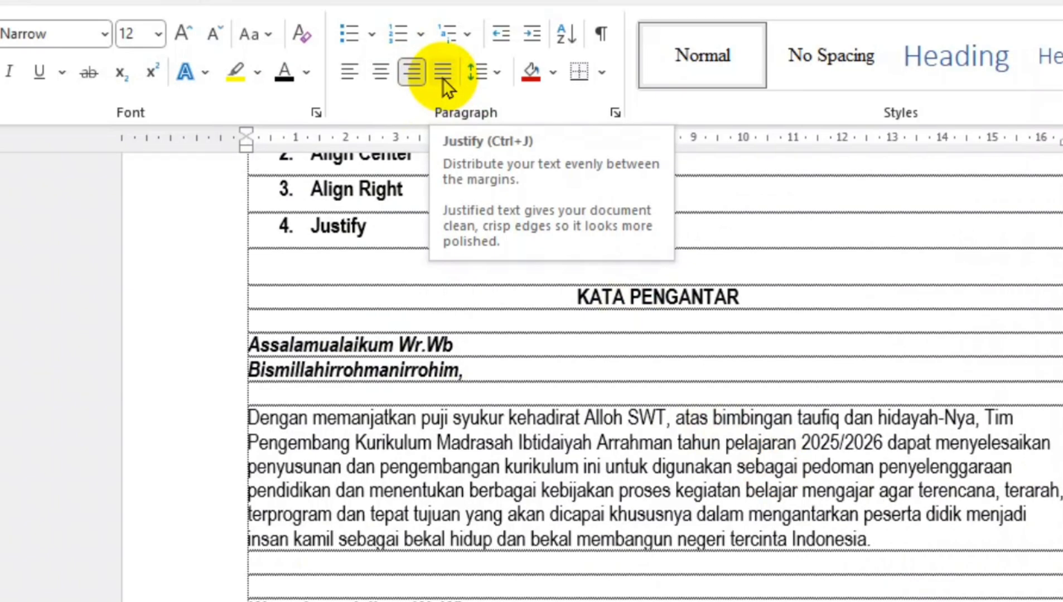
# Justify the body paragraph starting with "Dengan memanjatkan" below the KATA PENGANTAR heading.
pyautogui.click(273, 438)
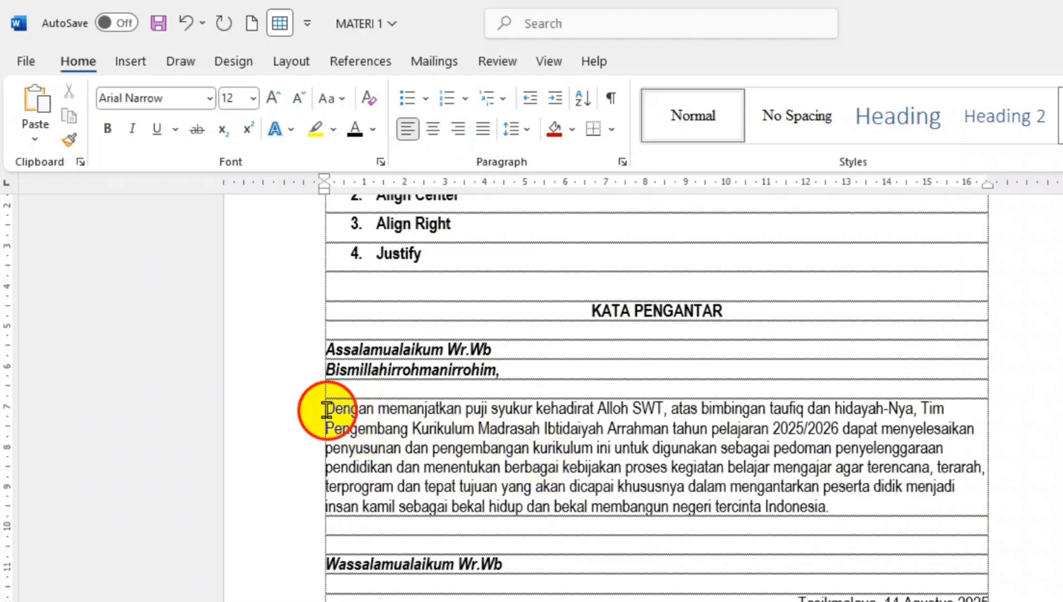
pyautogui.moveTo(325, 408); pyautogui.dragTo(333, 488)
pyautogui.click(973, 390)
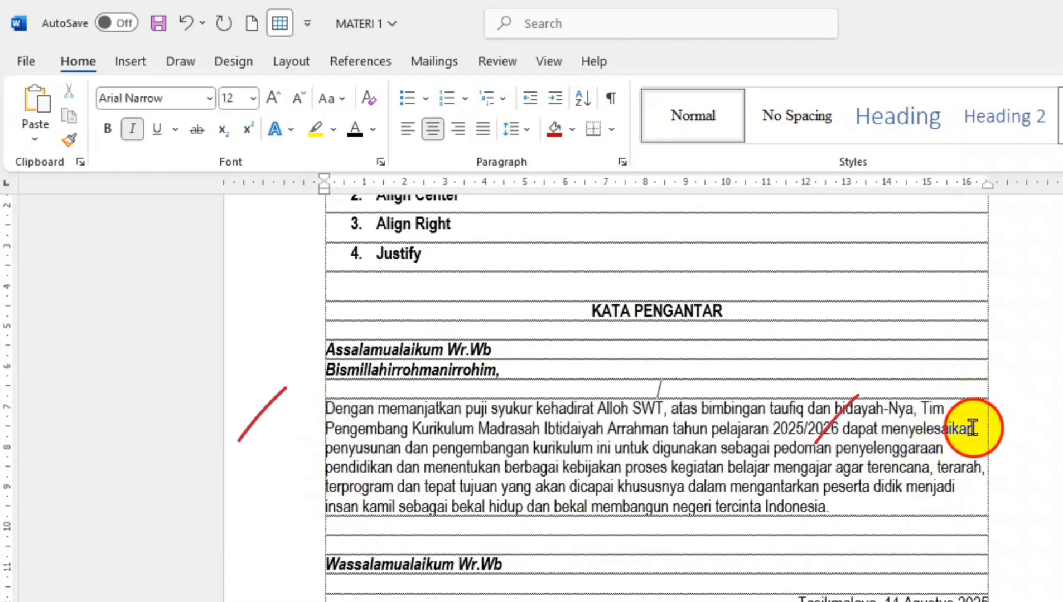
pyautogui.click(934, 512)
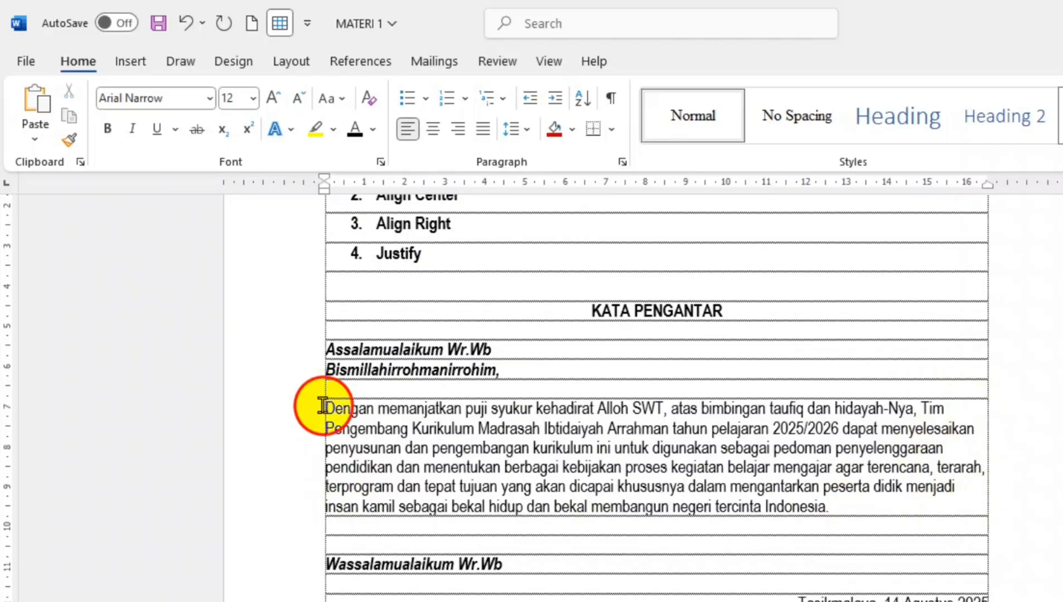
pyautogui.moveTo(325, 409)
pyautogui.mouseDown()
pyautogui.moveTo(403, 462)
pyautogui.moveTo(854, 522)
pyautogui.mouseUp()
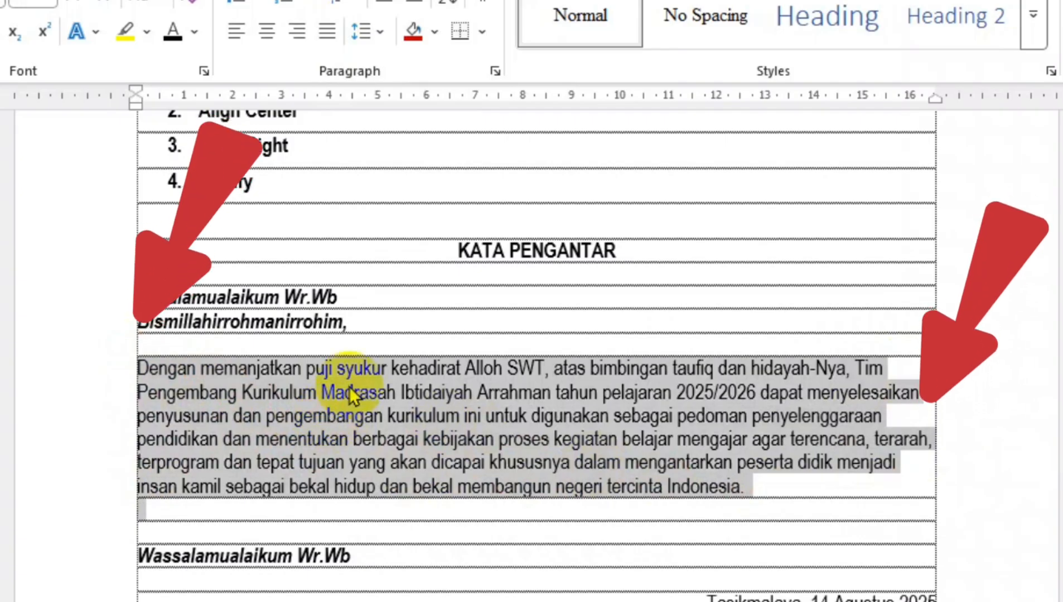
pyautogui.click(437, 417)
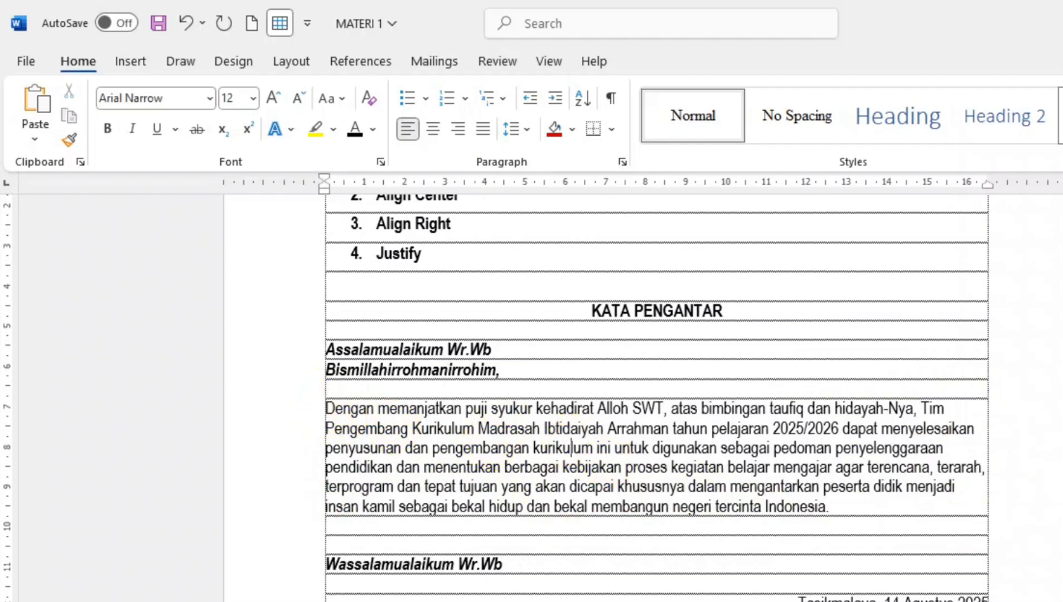
pyautogui.moveTo(324, 410); pyautogui.dragTo(831, 514)
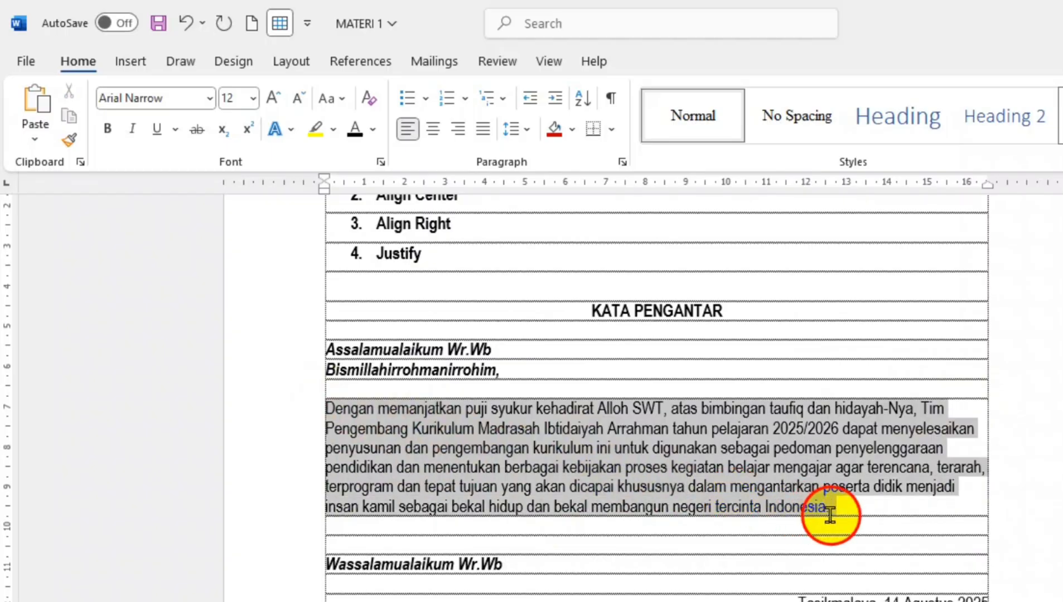
pyautogui.click(483, 131)
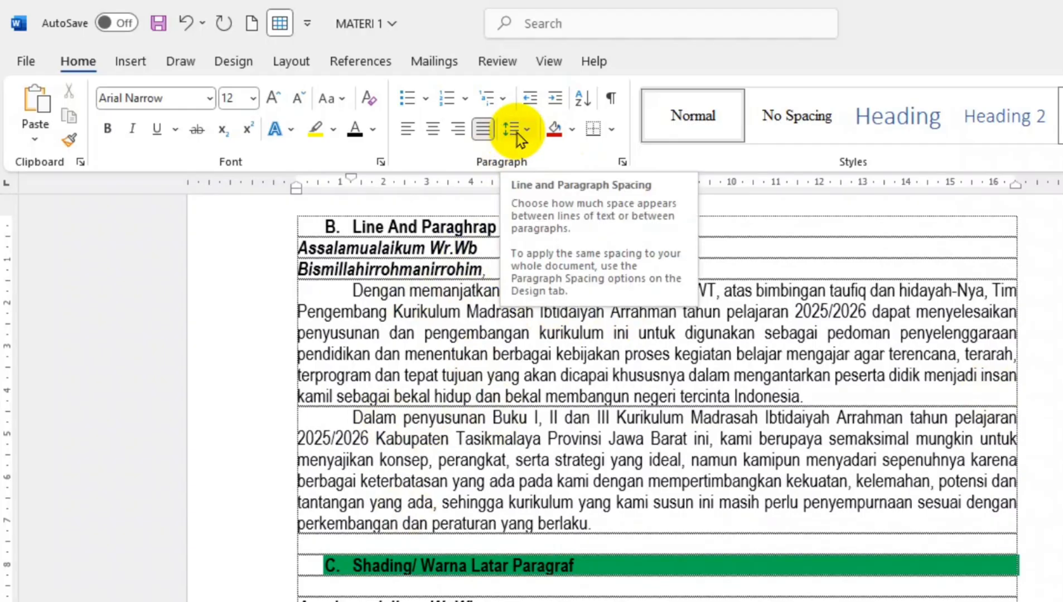
# View the available line spacing values for the two body paragraphs in section B, Line And Paraghrap Spacing.
pyautogui.moveTo(305, 285); pyautogui.dragTo(592, 520)
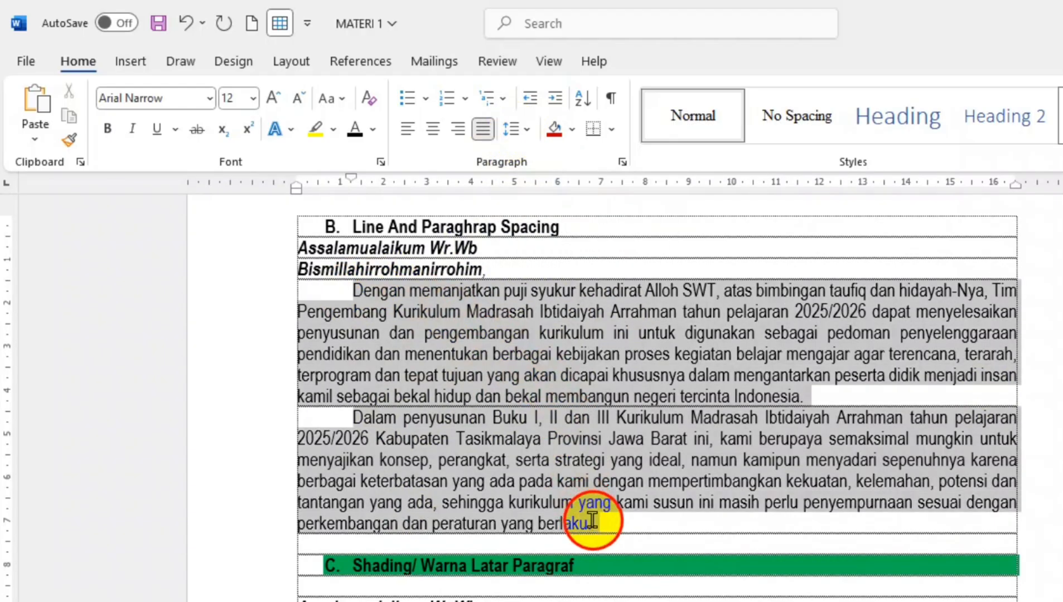
pyautogui.click(533, 129)
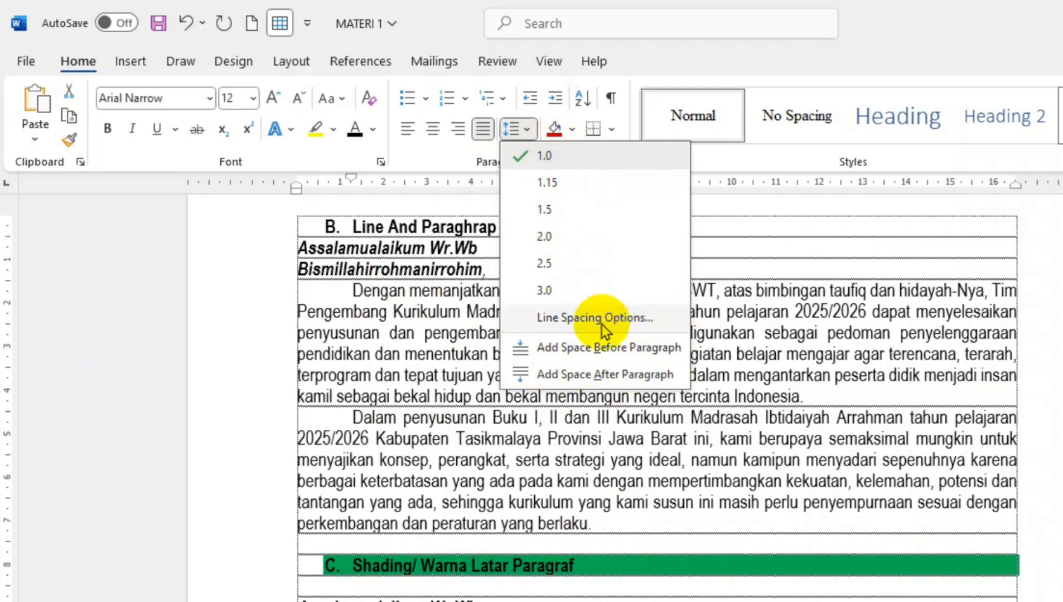
pyautogui.click(368, 299)
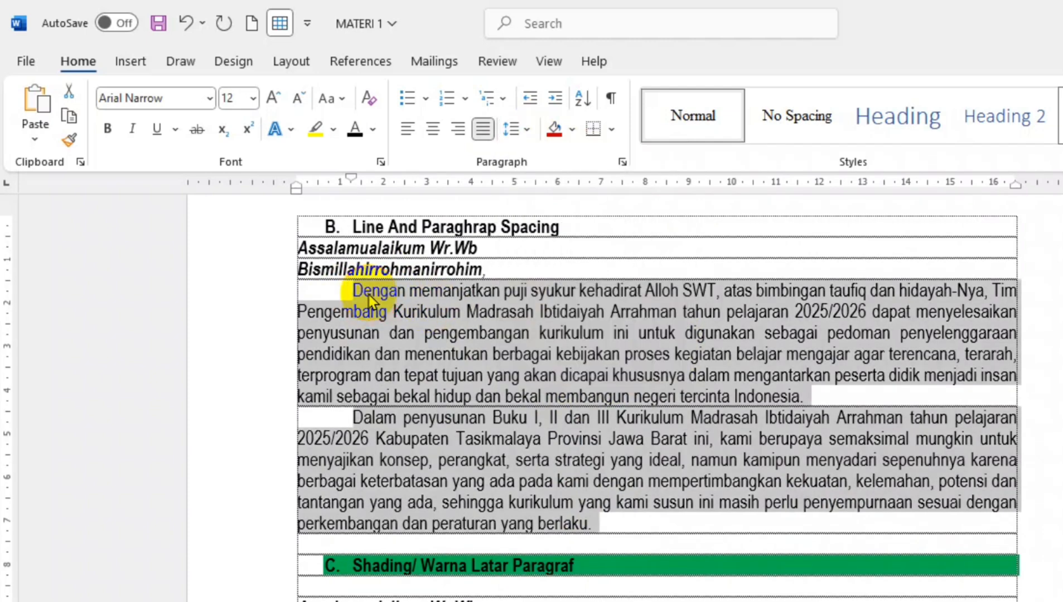
# Set the line spacing of the section B paragraph starting with "Dengan memanjatkan" to 1.15.
pyautogui.moveTo(346, 291); pyautogui.dragTo(600, 521)
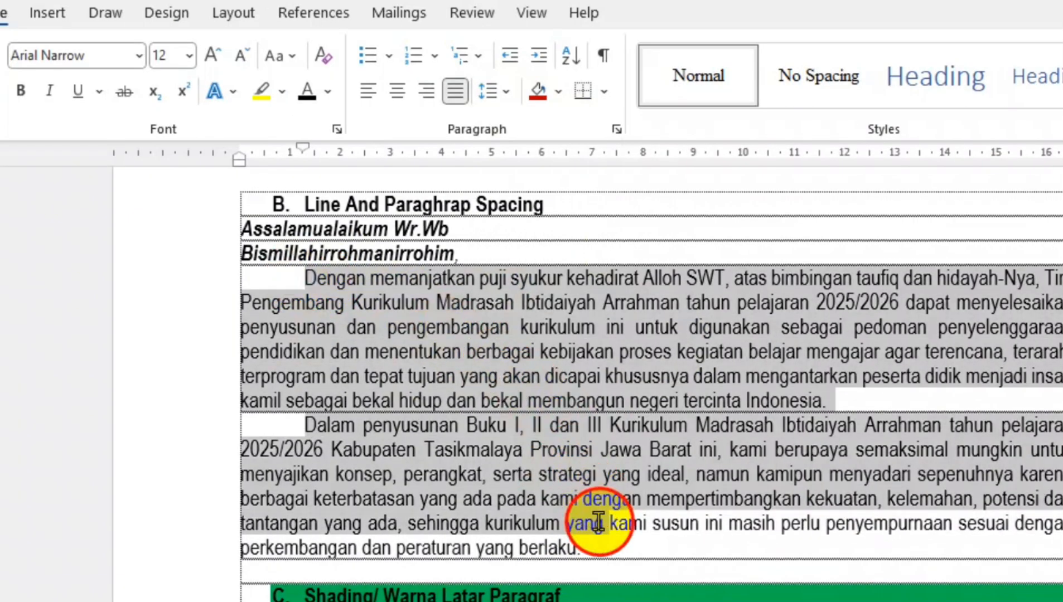
pyautogui.click(307, 278)
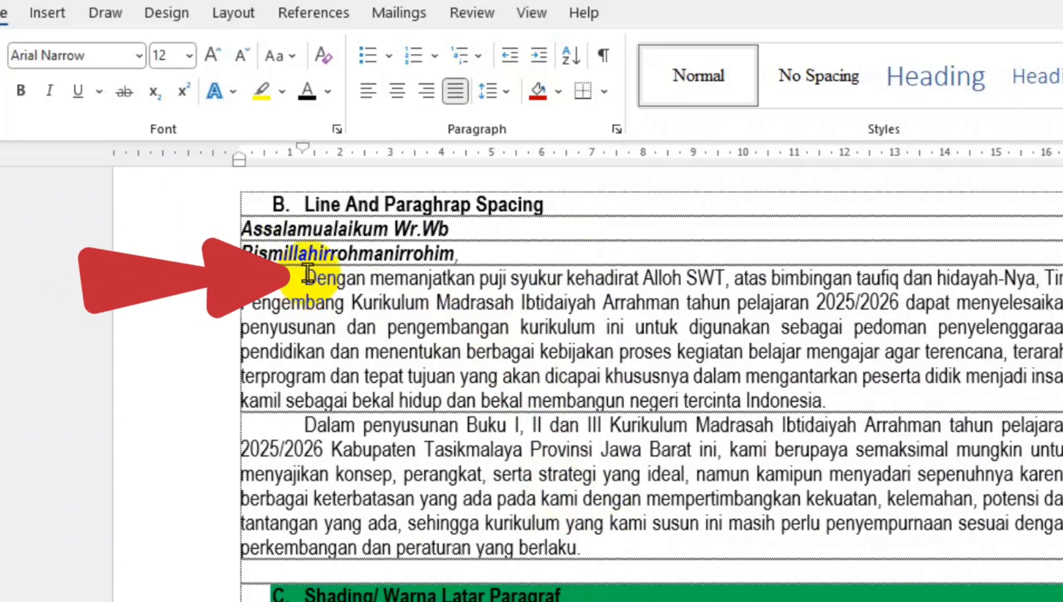
pyautogui.moveTo(307, 277)
pyautogui.mouseDown()
pyautogui.moveTo(434, 315)
pyautogui.moveTo(828, 391)
pyautogui.mouseUp()
pyautogui.click(305, 279)
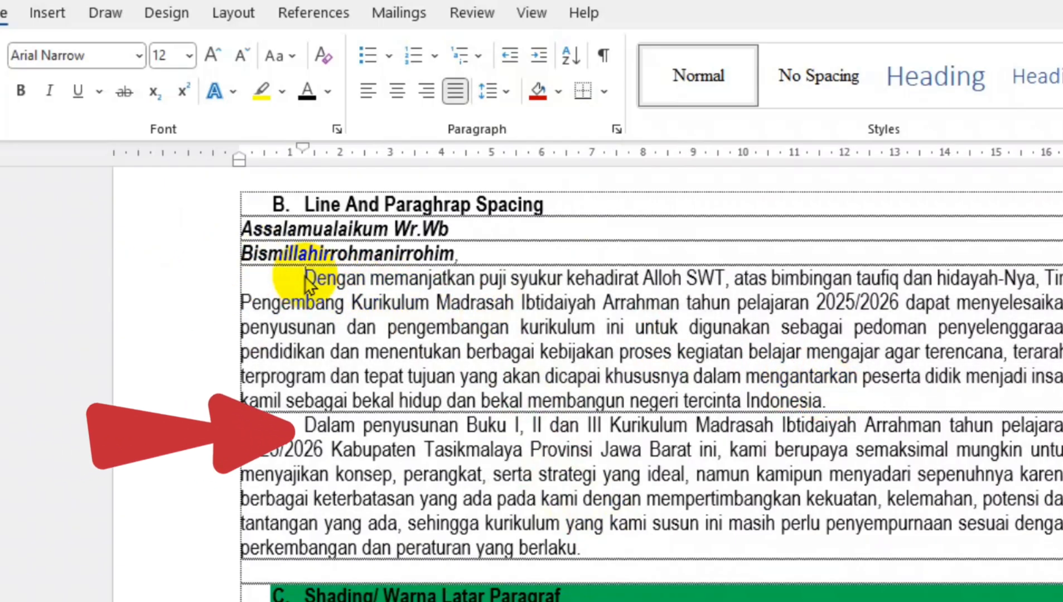
pyautogui.click(509, 92)
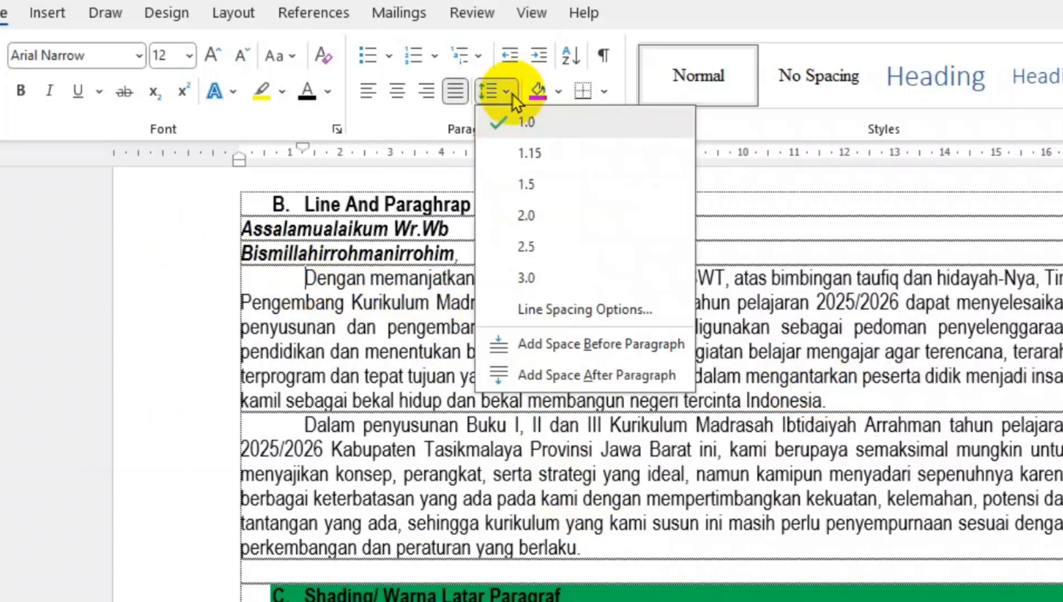
pyautogui.click(284, 278)
pyautogui.moveTo(306, 279); pyautogui.dragTo(801, 392)
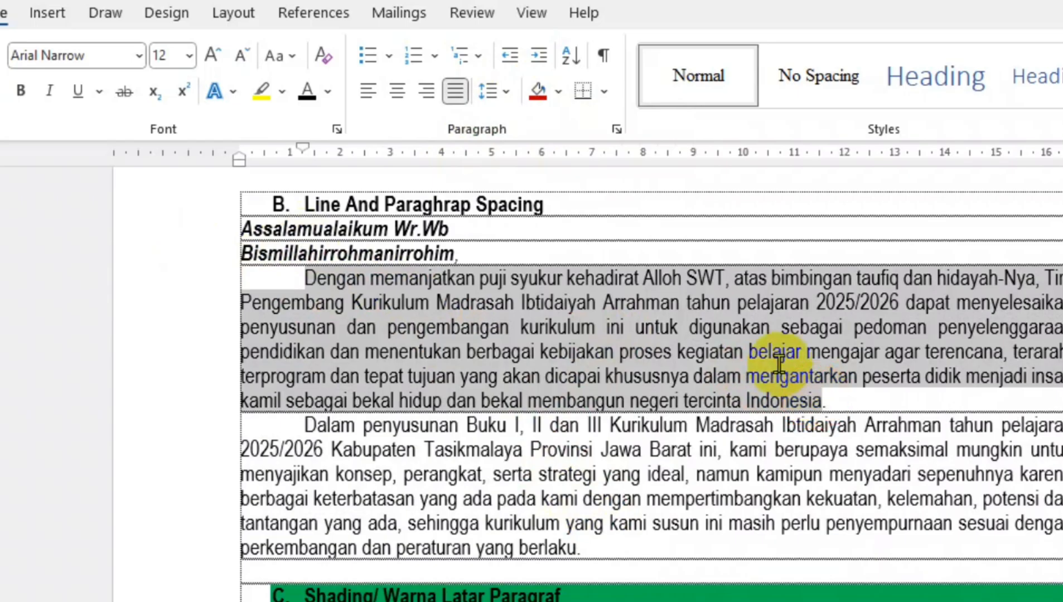
pyautogui.click(504, 89)
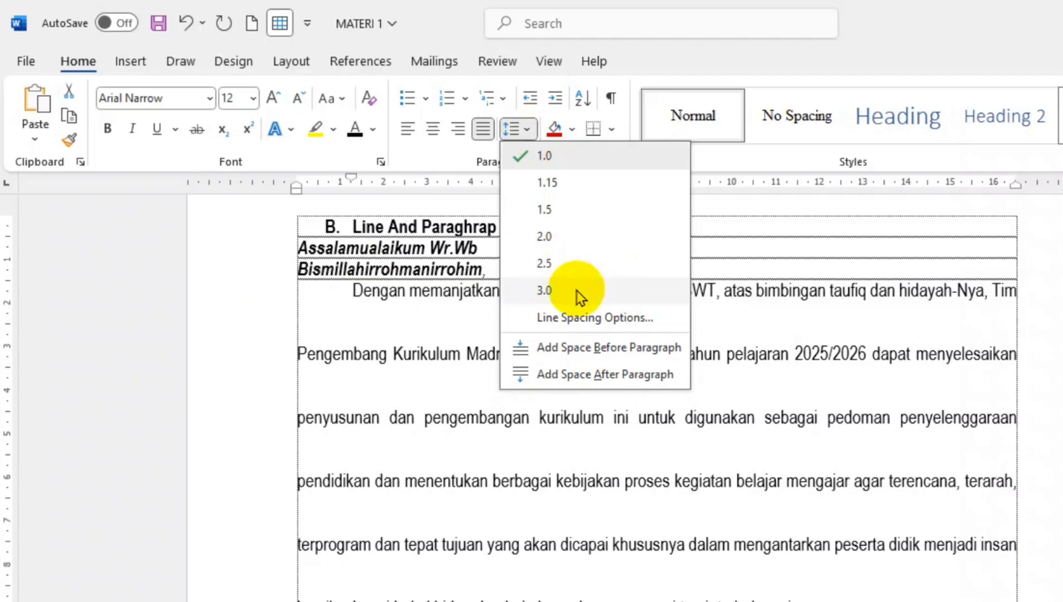
pyautogui.click(584, 185)
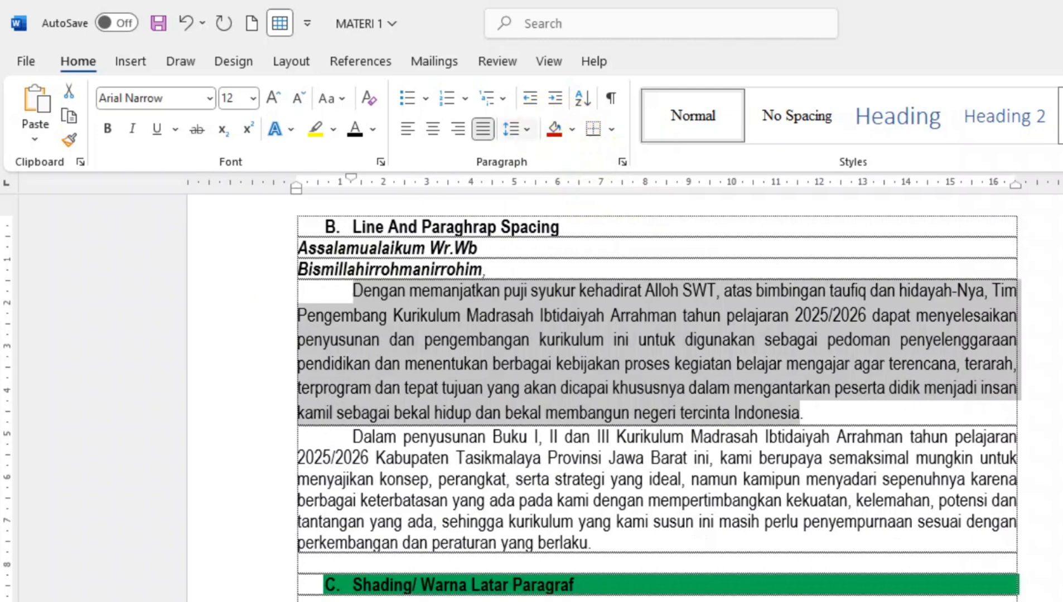
# Collapse the ribbon and switch the selected paragraph's line spacing through single and double, ending at 1.5 lines.
pyautogui.hotkey('ctrl', 'F1')
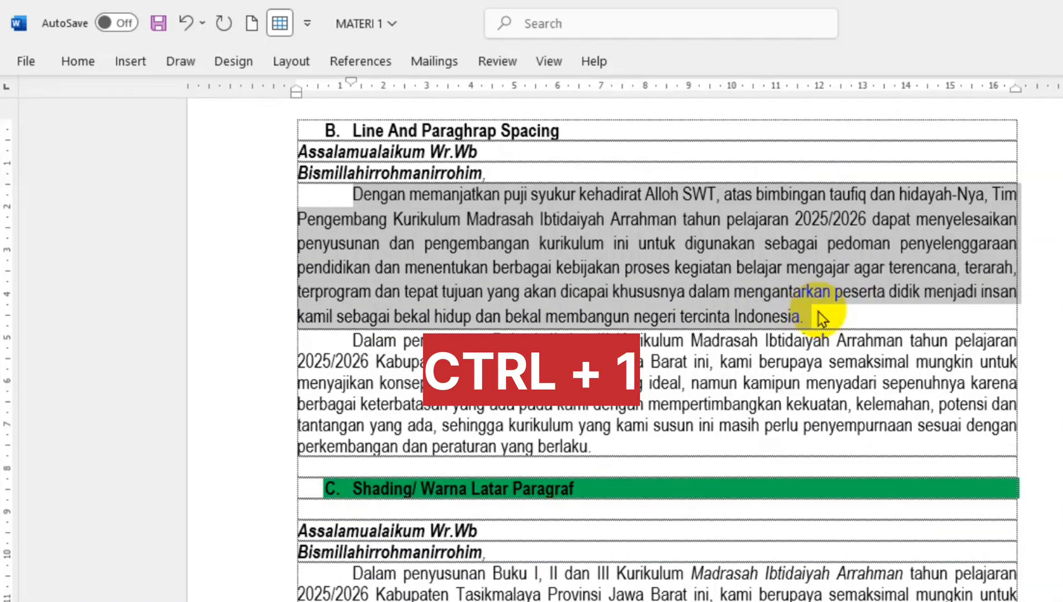
pyautogui.hotkey('ctrl', '1')
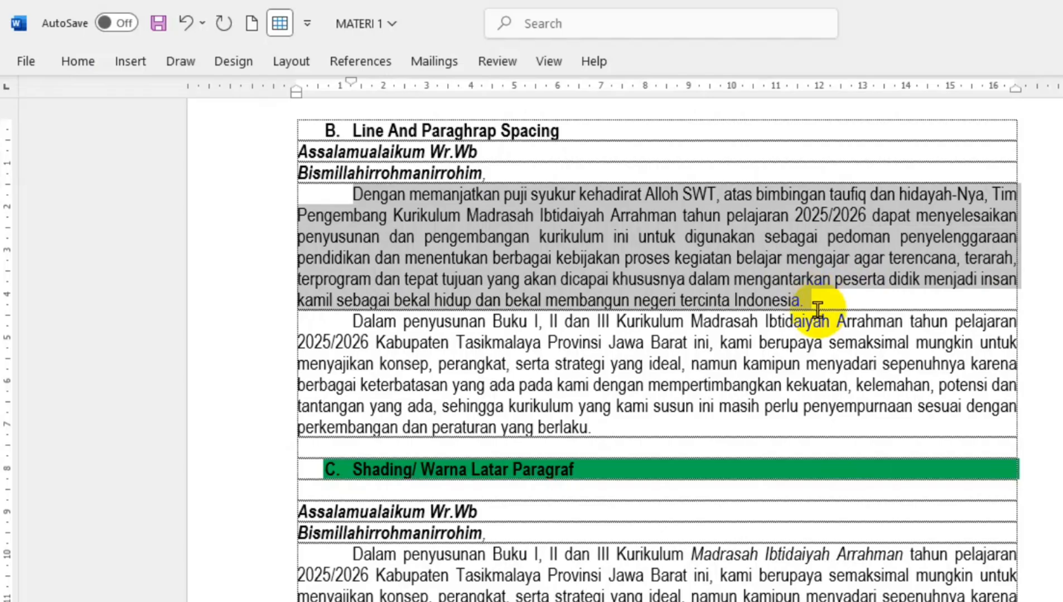
pyautogui.hotkey('ctrl', '2')
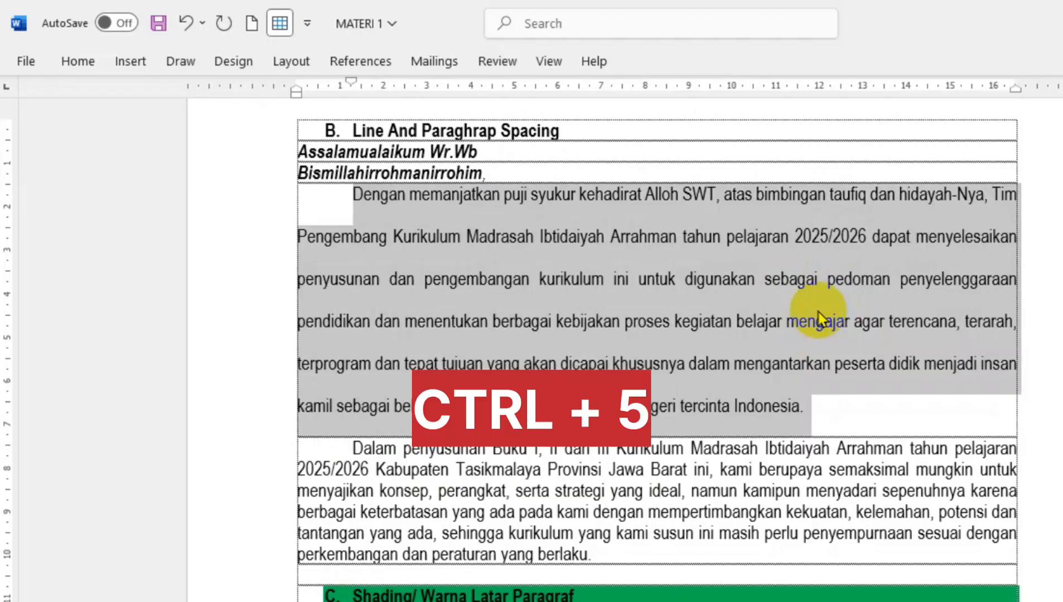
pyautogui.hotkey('ctrl', '5')
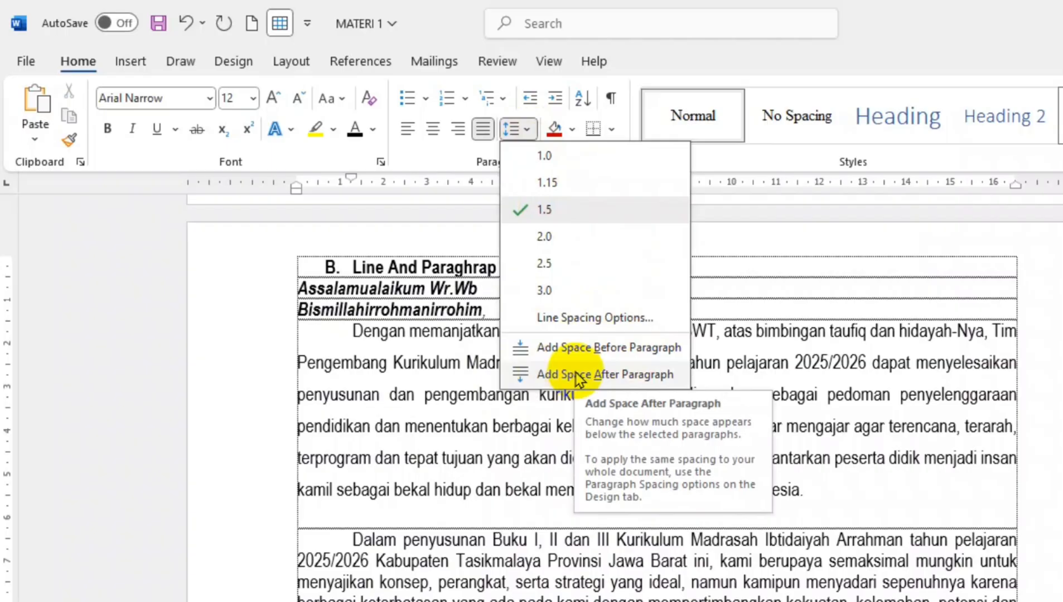
# Review the line spacing choices in the Paragraph settings for the "Dengan memanjatkan" paragraph and cancel without changes.
pyautogui.click(351, 329)
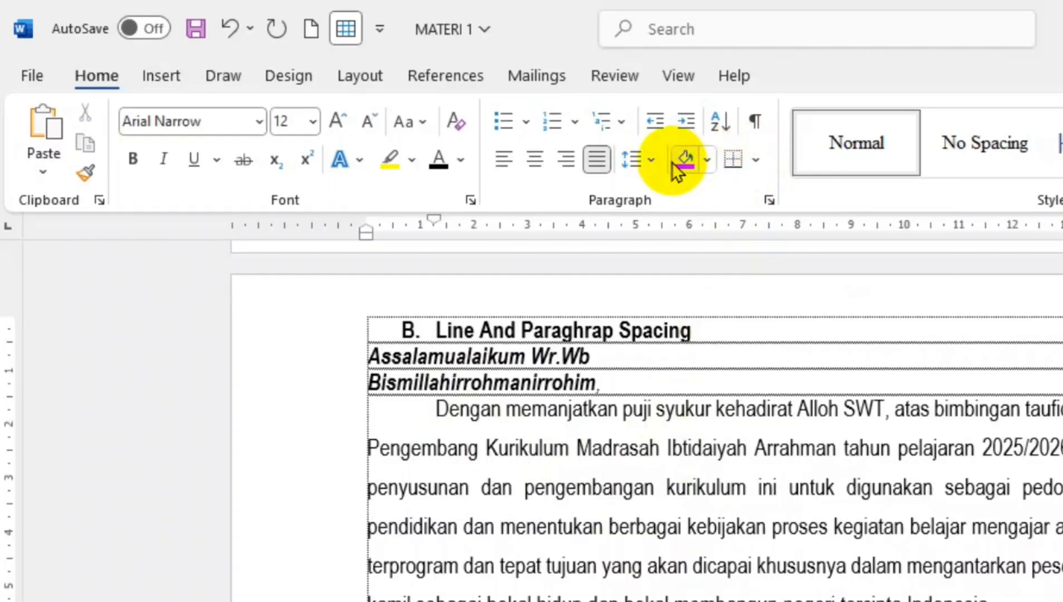
pyautogui.click(656, 163)
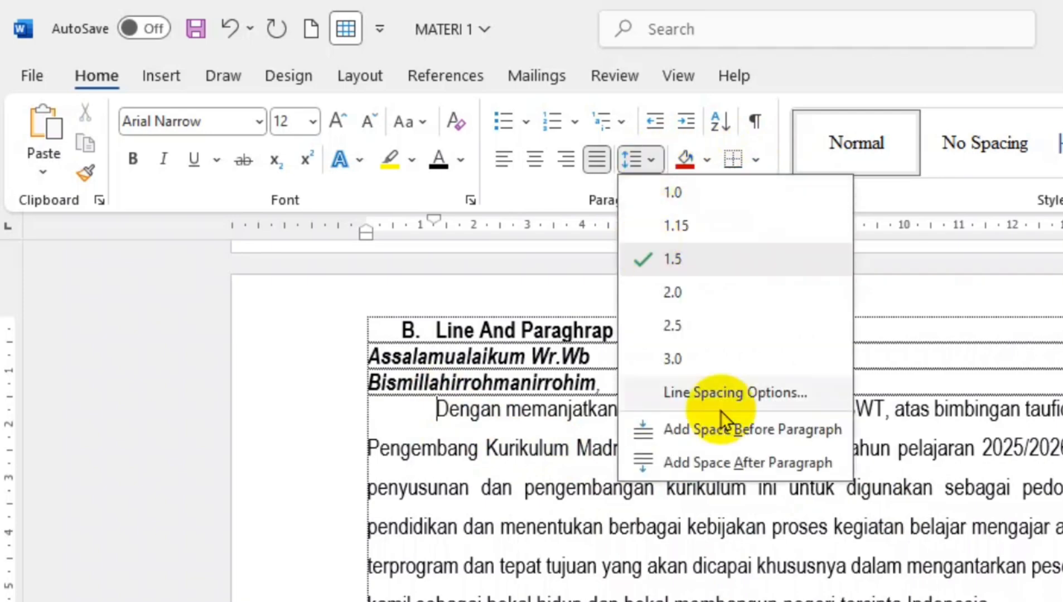
pyautogui.click(737, 401)
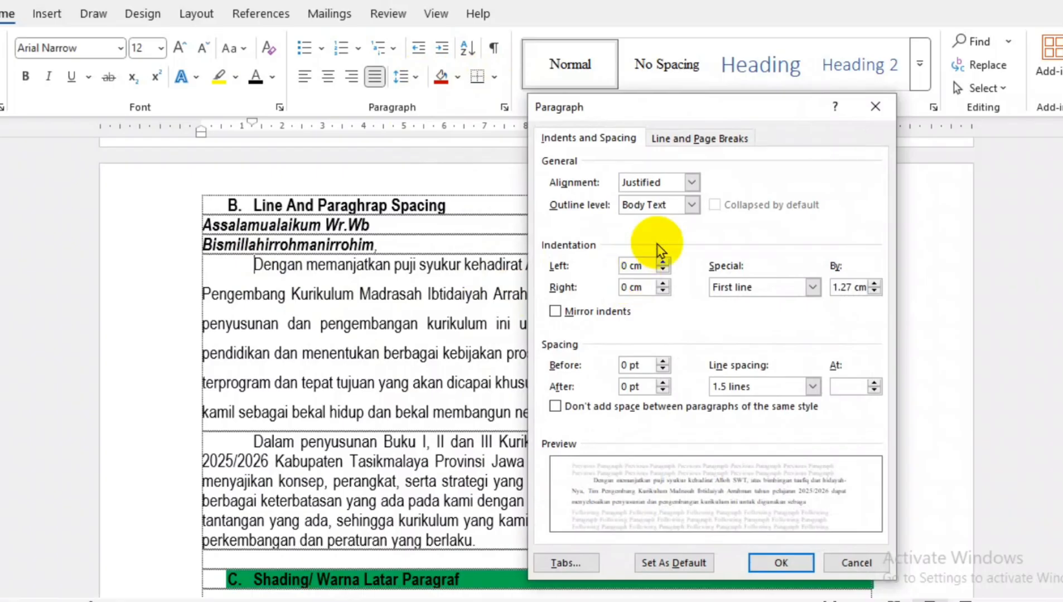
pyautogui.click(812, 386)
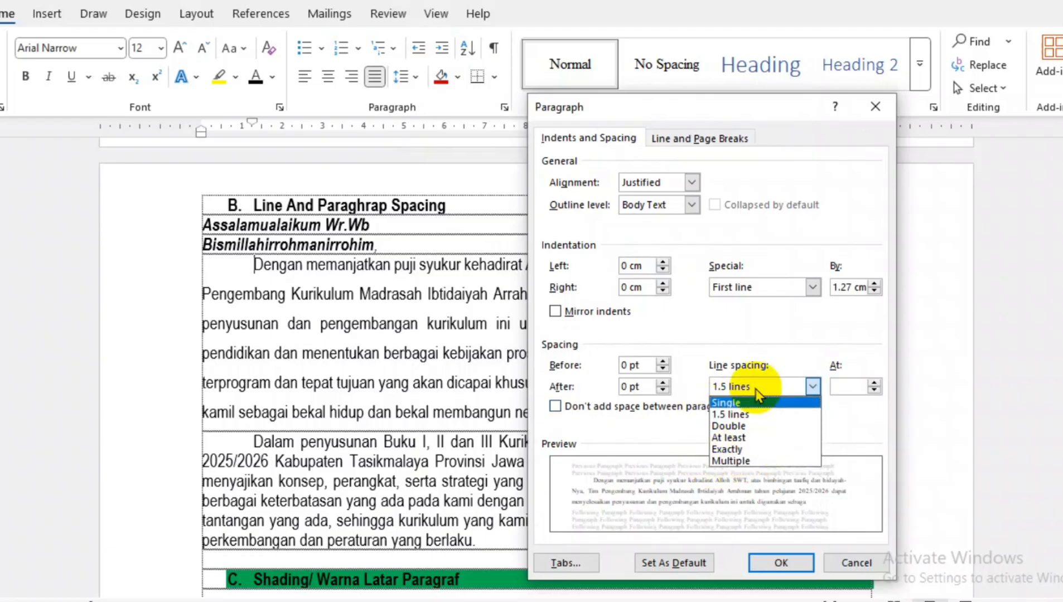
pyautogui.click(862, 562)
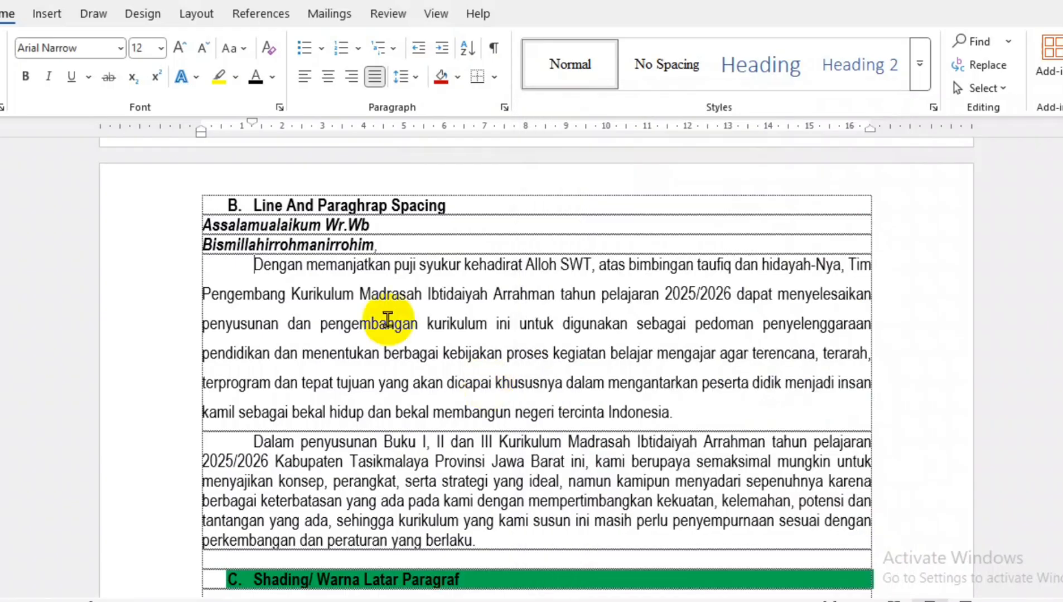
# Try adding space before the "Dengan memanjatkan" paragraph in section B, and undo it.
pyautogui.click(406, 78)
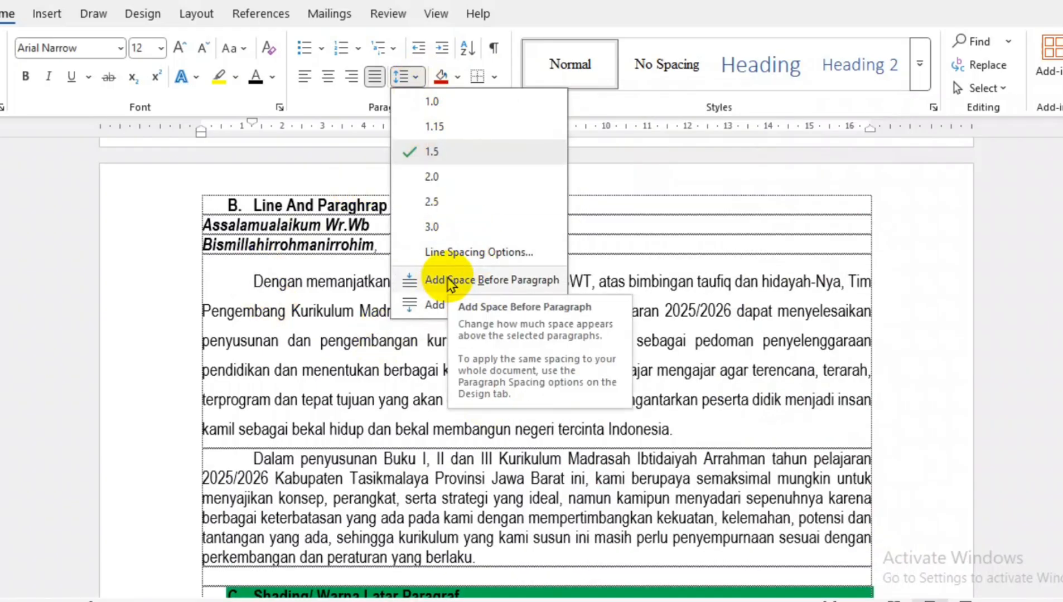
pyautogui.click(450, 283)
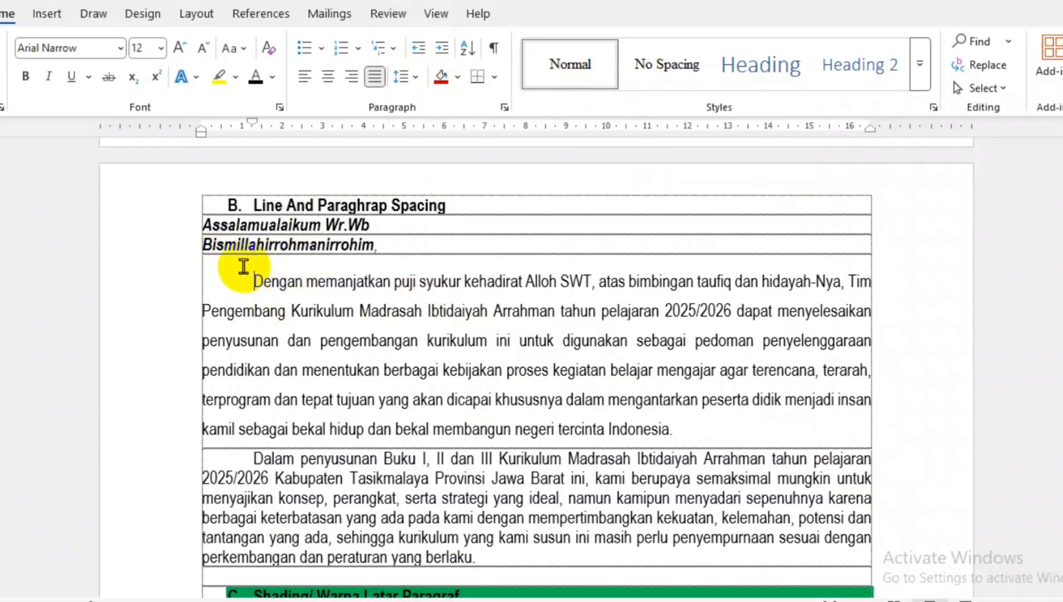
pyautogui.moveTo(221, 268); pyautogui.dragTo(464, 268)
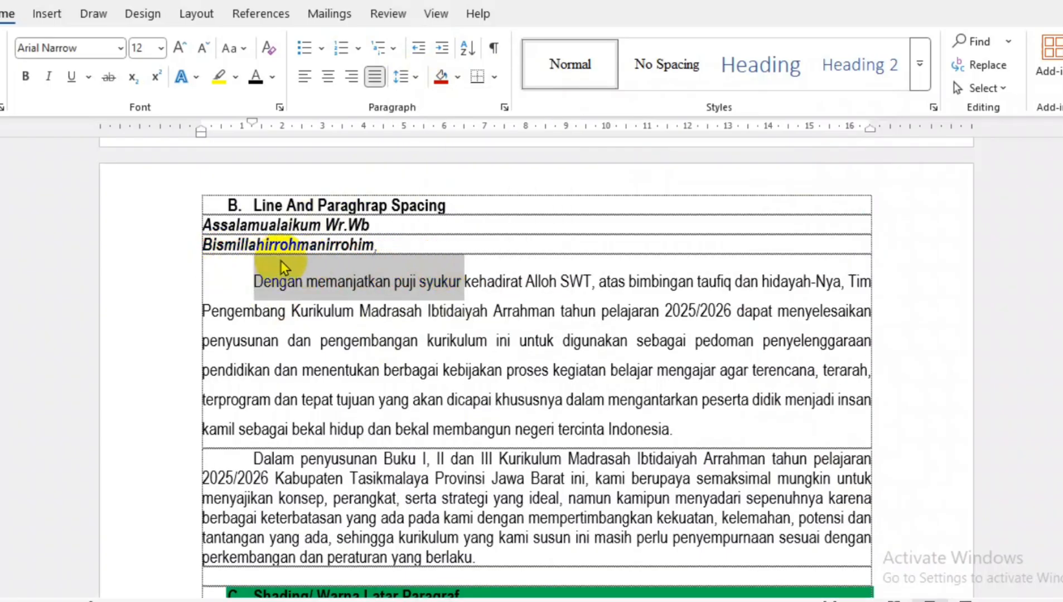
pyautogui.click(268, 271)
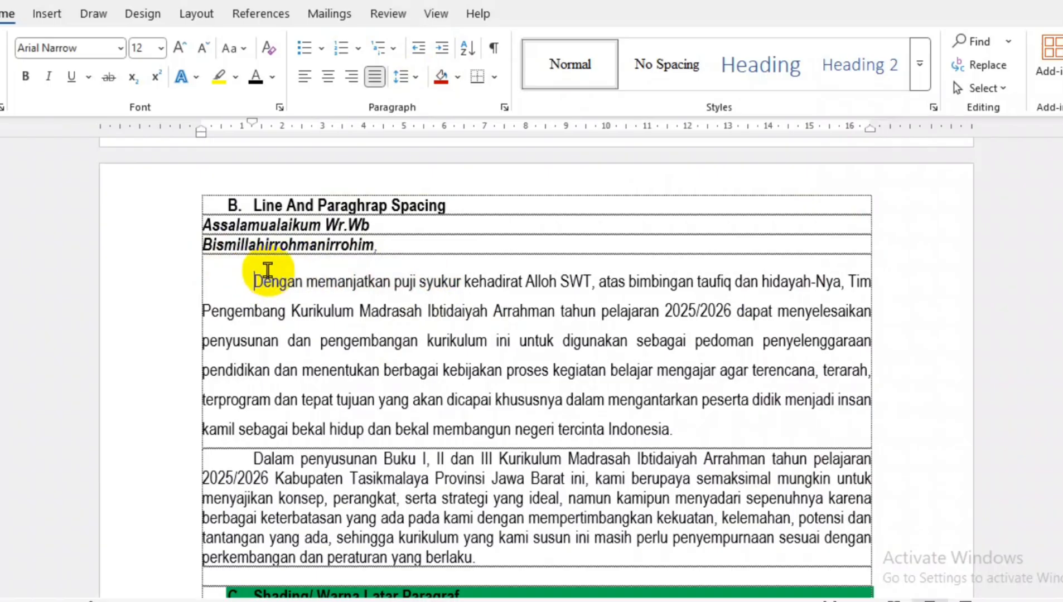
pyautogui.press('BackSpace')
pyautogui.hotkey('ctrl', 'z')
pyautogui.hotkey('ctrl', 'z')
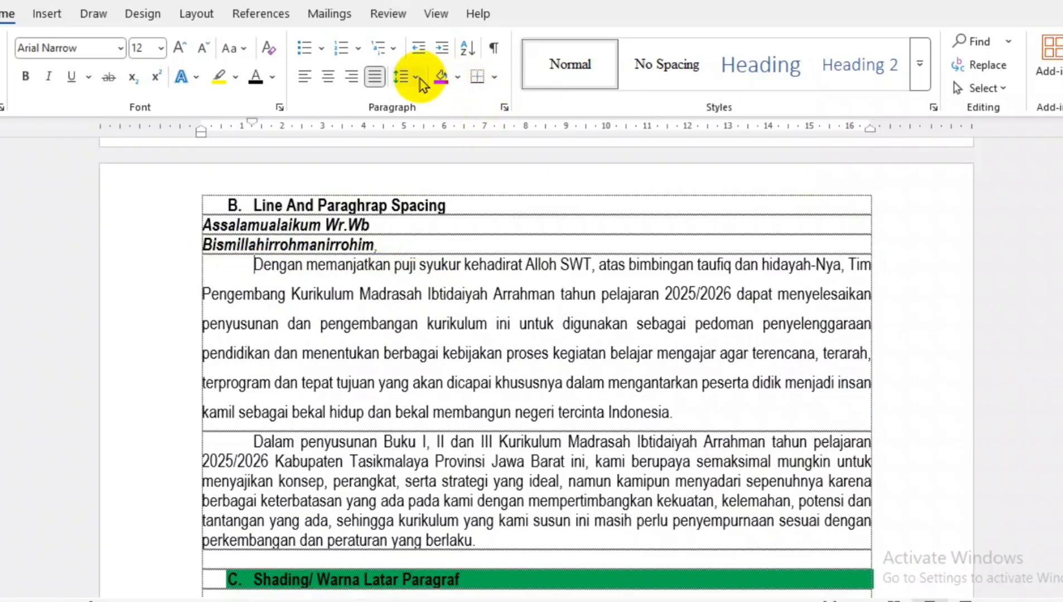
# Try adding space both before and after the "Dengan memanjatkan" paragraph, and undo both changes.
pyautogui.click(414, 78)
pyautogui.click(395, 273)
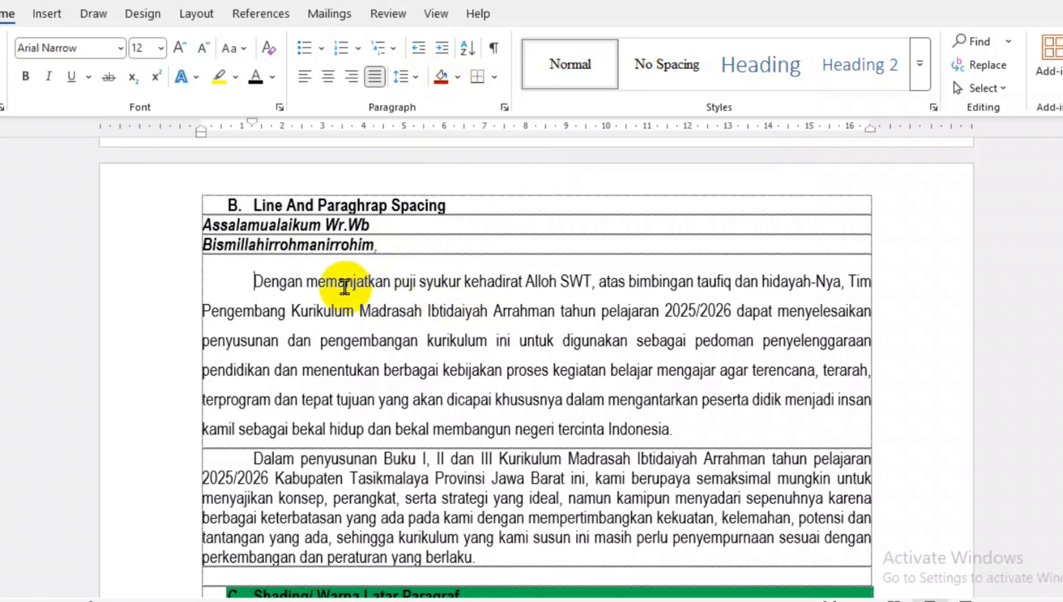
pyautogui.click(417, 80)
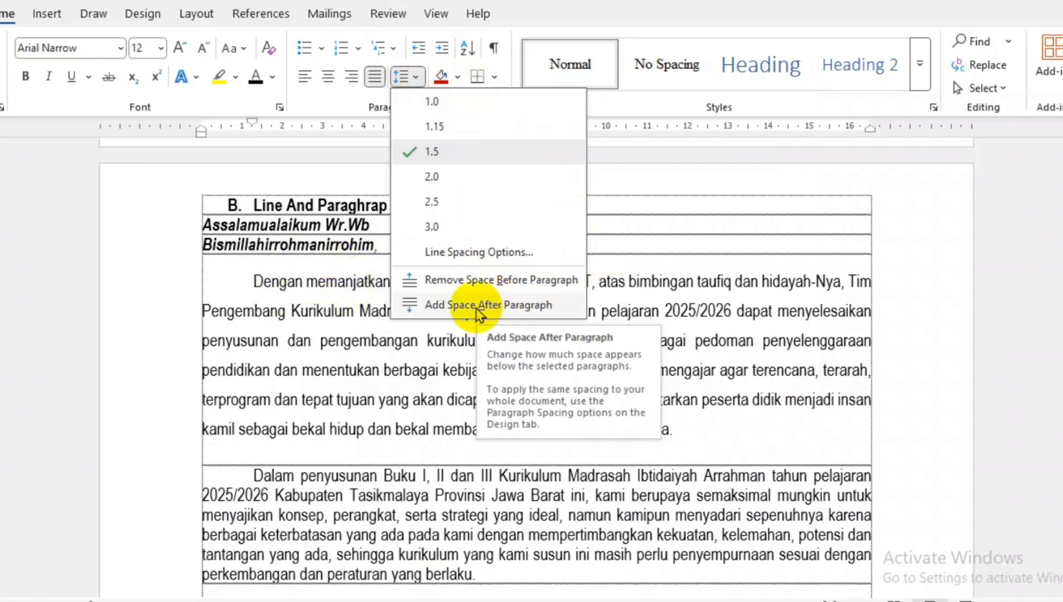
pyautogui.click(478, 307)
pyautogui.moveTo(218, 465); pyautogui.dragTo(527, 477)
pyautogui.hotkey('ctrl', 'z')
pyautogui.hotkey('ctrl', 'z')
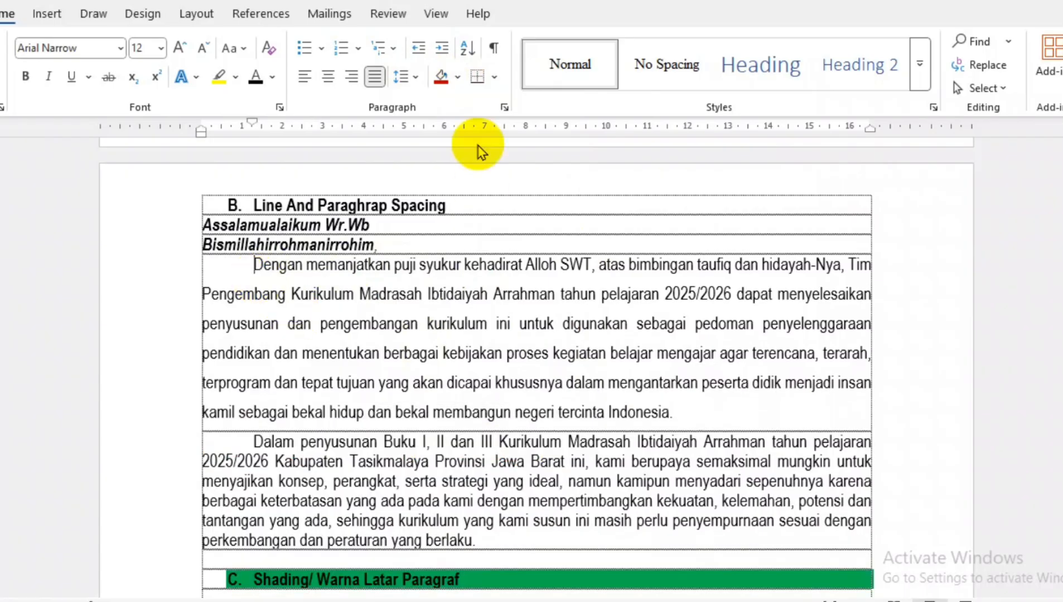
# Add space before and space after the "Dengan memanjatkan" paragraph in section B.
pyautogui.click(418, 78)
pyautogui.click(454, 279)
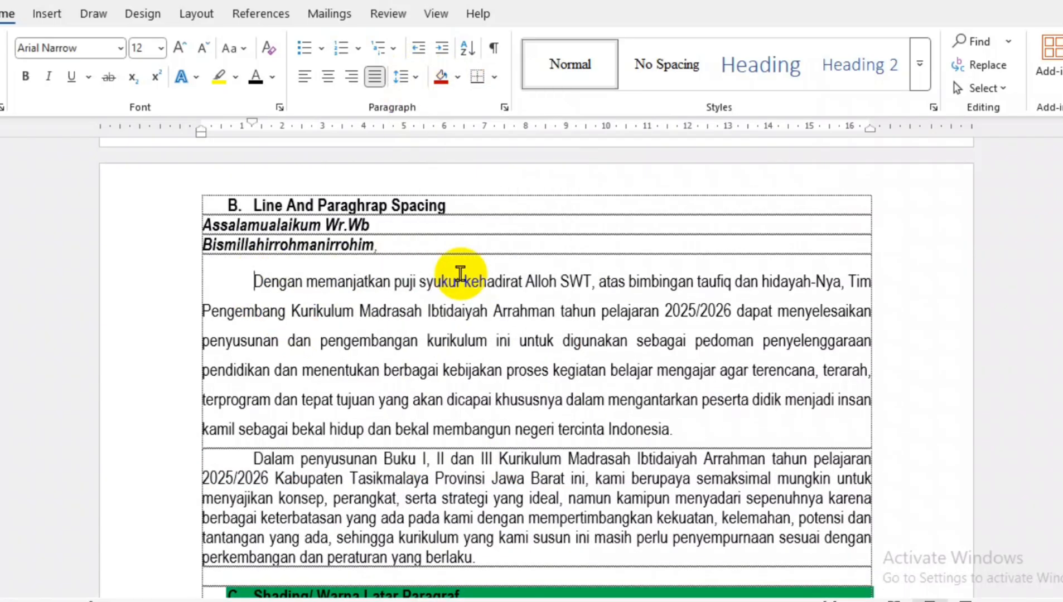
pyautogui.click(410, 76)
pyautogui.click(441, 303)
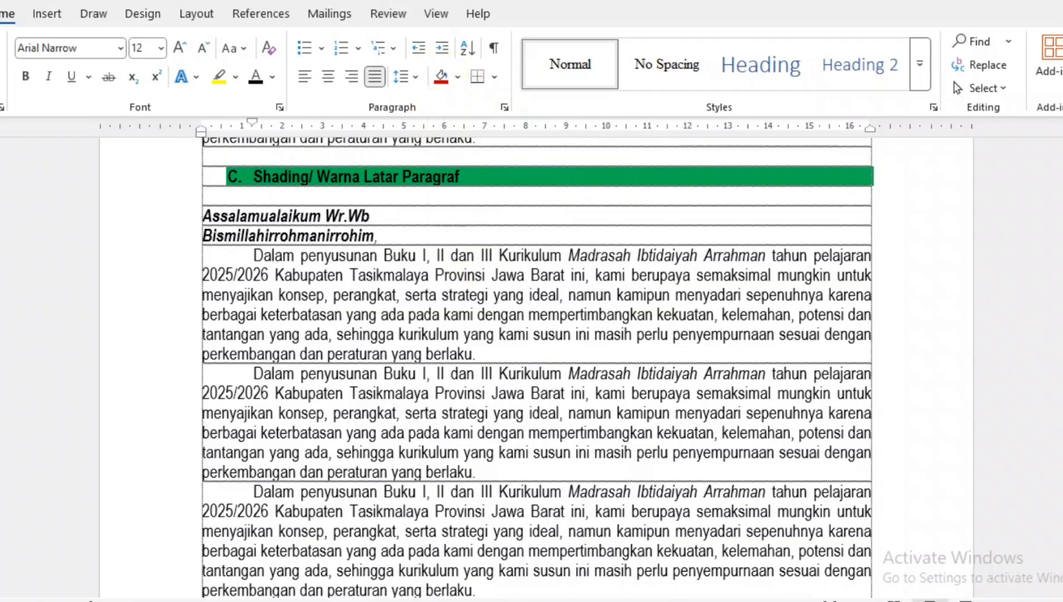
pyautogui.click(239, 235)
pyautogui.moveTo(204, 216); pyautogui.dragTo(538, 509)
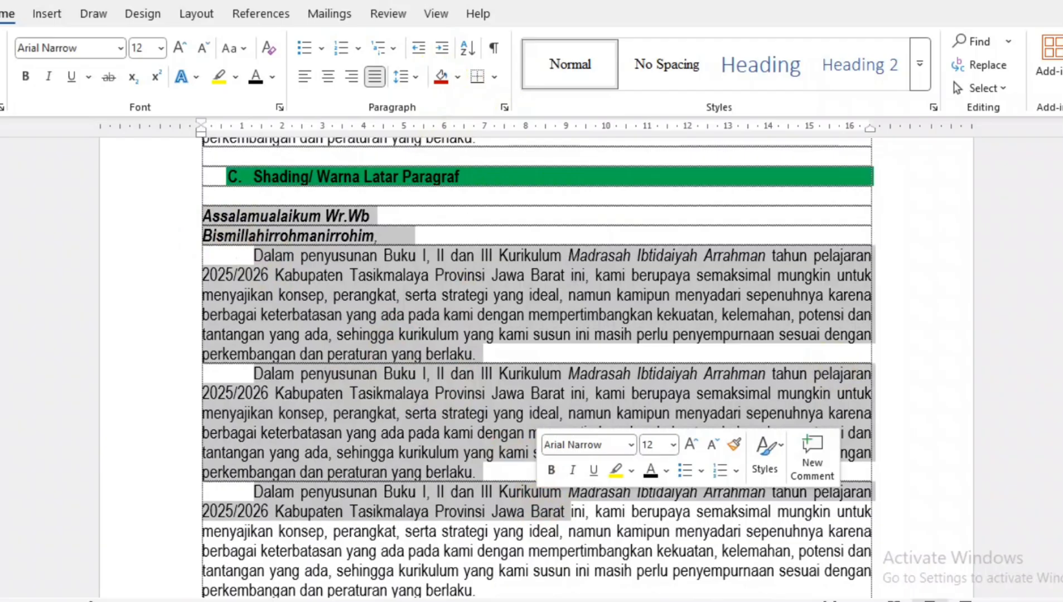
pyautogui.moveTo(1062, 397); pyautogui.dragTo(1062, 395)
pyautogui.click(375, 281)
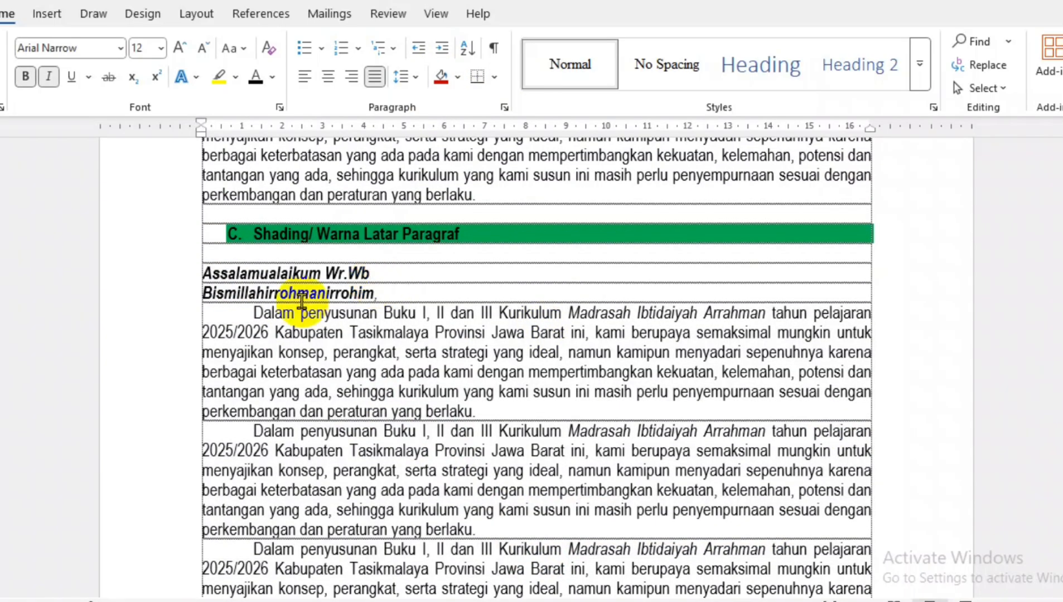
pyautogui.moveTo(237, 316); pyautogui.dragTo(526, 417)
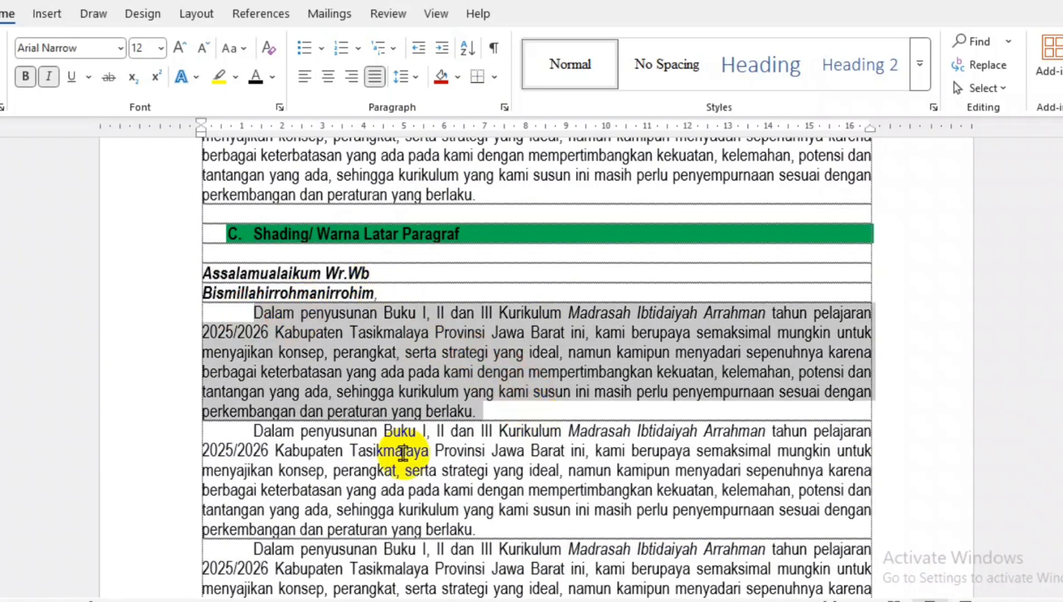
pyautogui.click(371, 453)
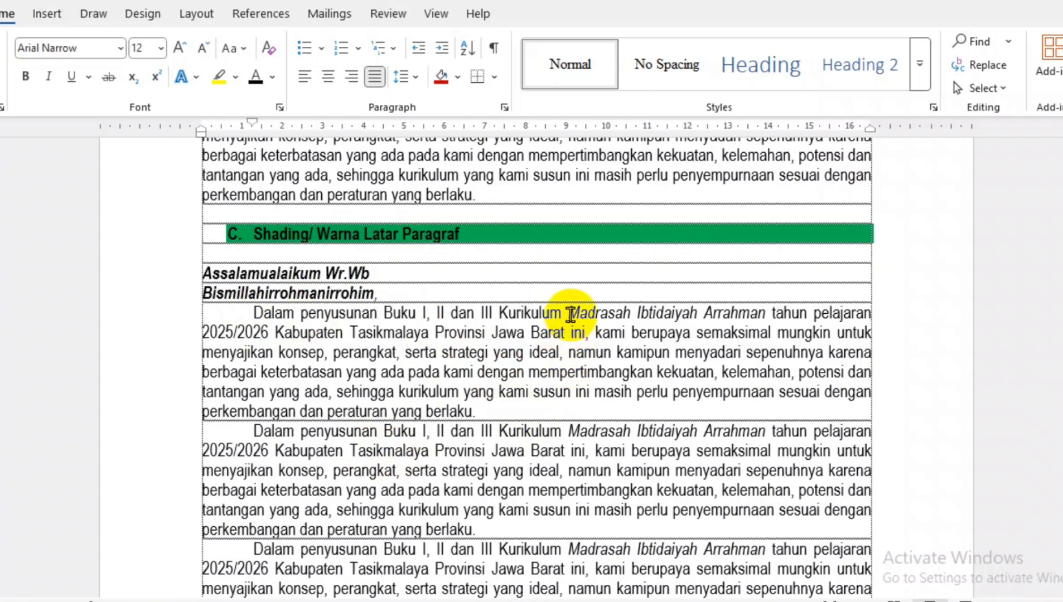
# Try red shading on the text from "Madrasah Ibtidaiyah Arrahman" to "Jawa Barat ini" in section C's first body paragraph.
pyautogui.moveTo(570, 315)
pyautogui.mouseDown()
pyautogui.moveTo(840, 312)
pyautogui.moveTo(249, 332)
pyautogui.moveTo(584, 331)
pyautogui.mouseUp()
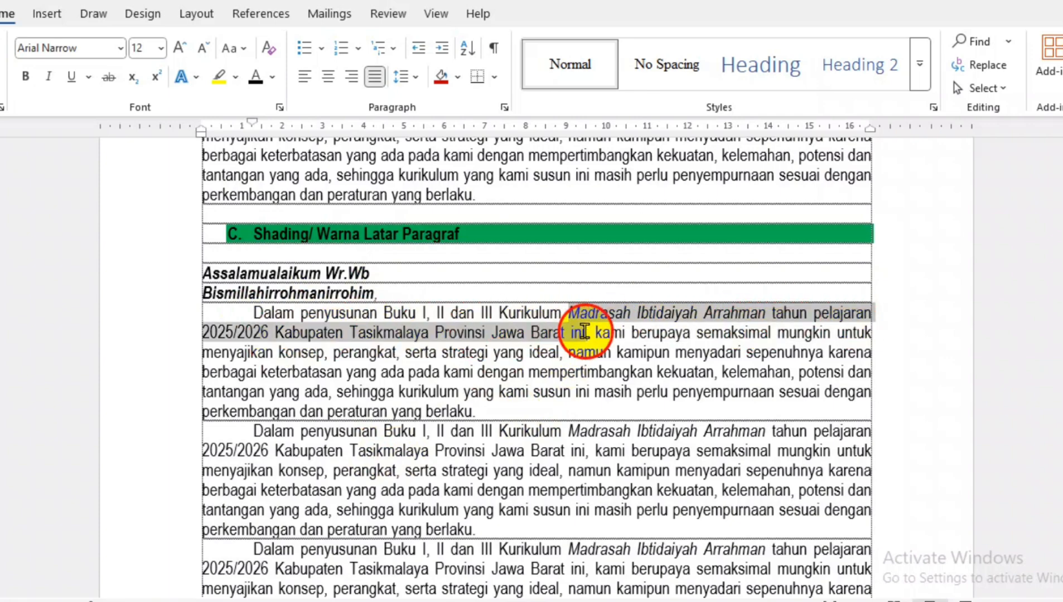
pyautogui.click(441, 77)
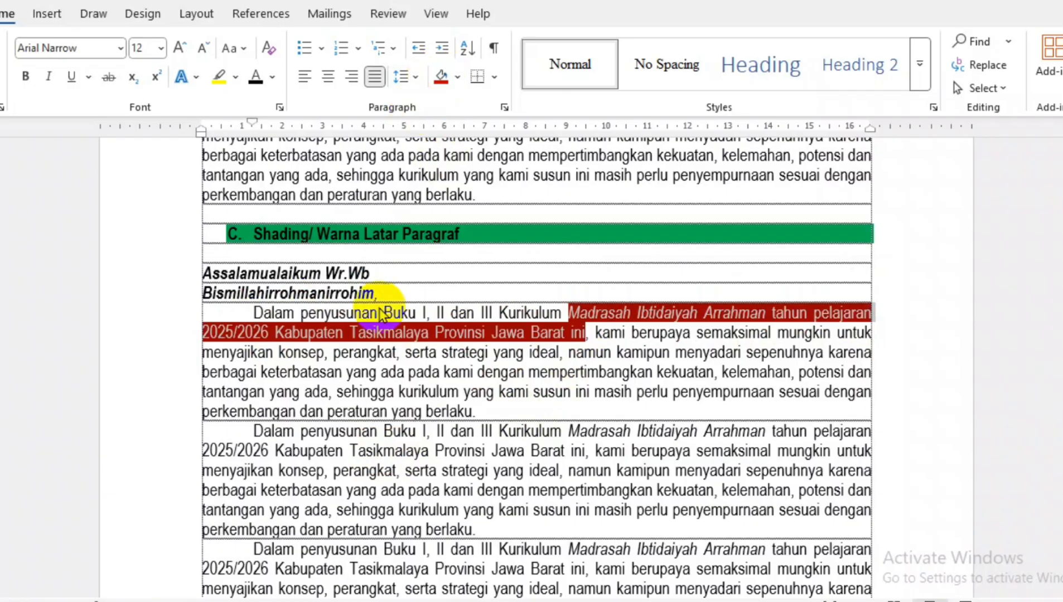
pyautogui.click(462, 79)
# Change the shading of the section C heading, Shading/ Warna Latar Paragraf, to red.
pyautogui.moveTo(254, 235); pyautogui.dragTo(552, 236)
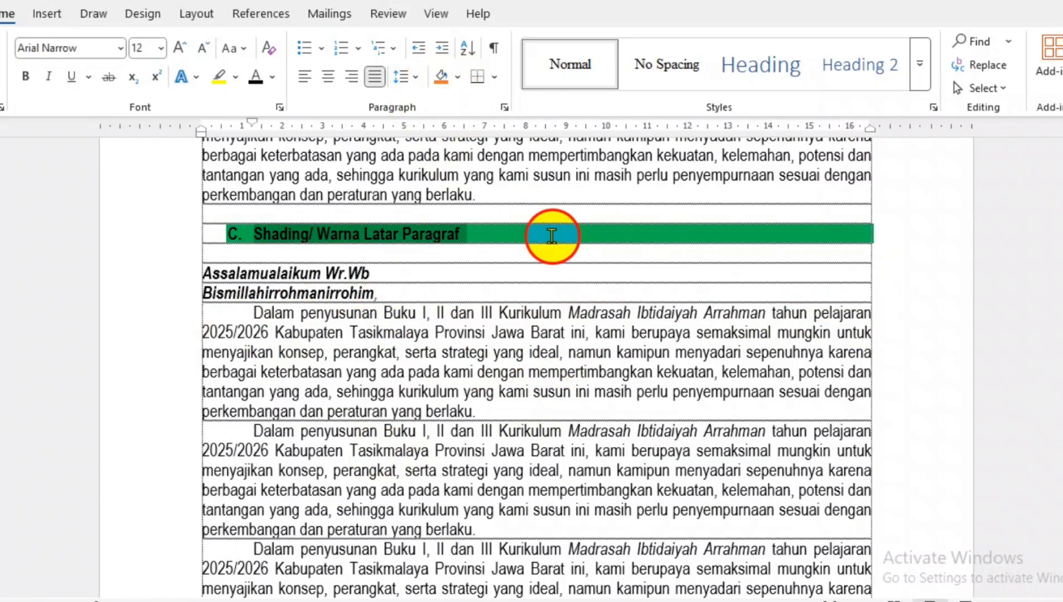
pyautogui.click(459, 75)
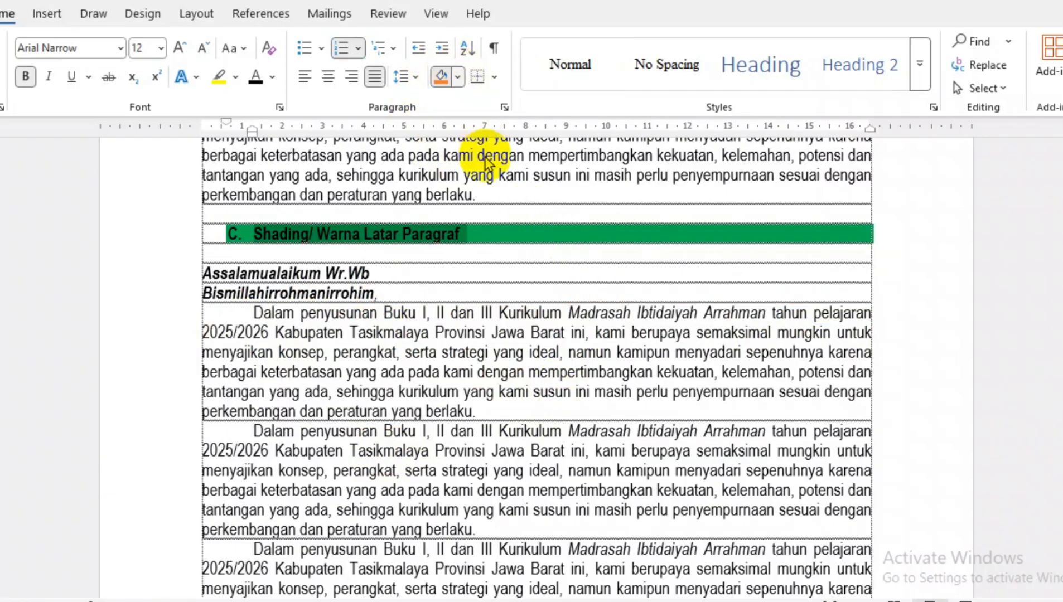
pyautogui.click(468, 347)
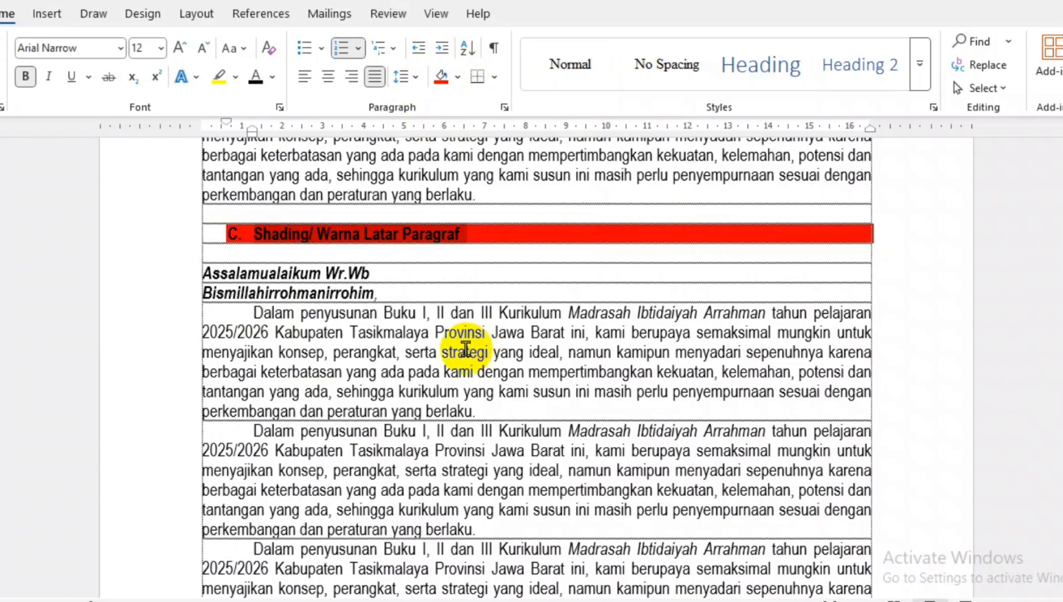
# Undo the red shading on the section C heading, Shading/ Warna Latar Paragraf.
pyautogui.click(459, 384)
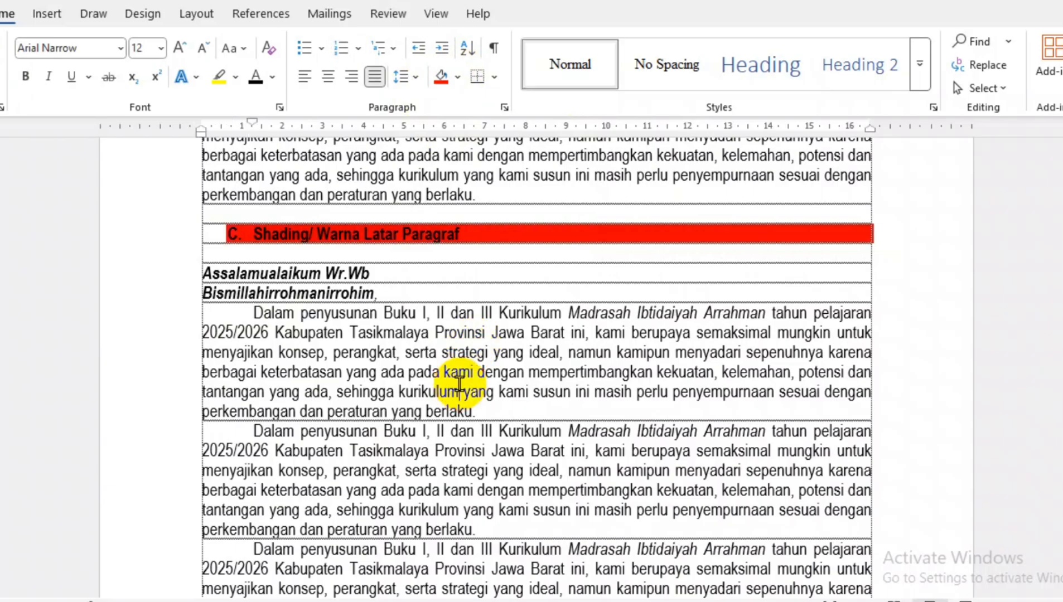
pyautogui.hotkey('ctrl', 'z')
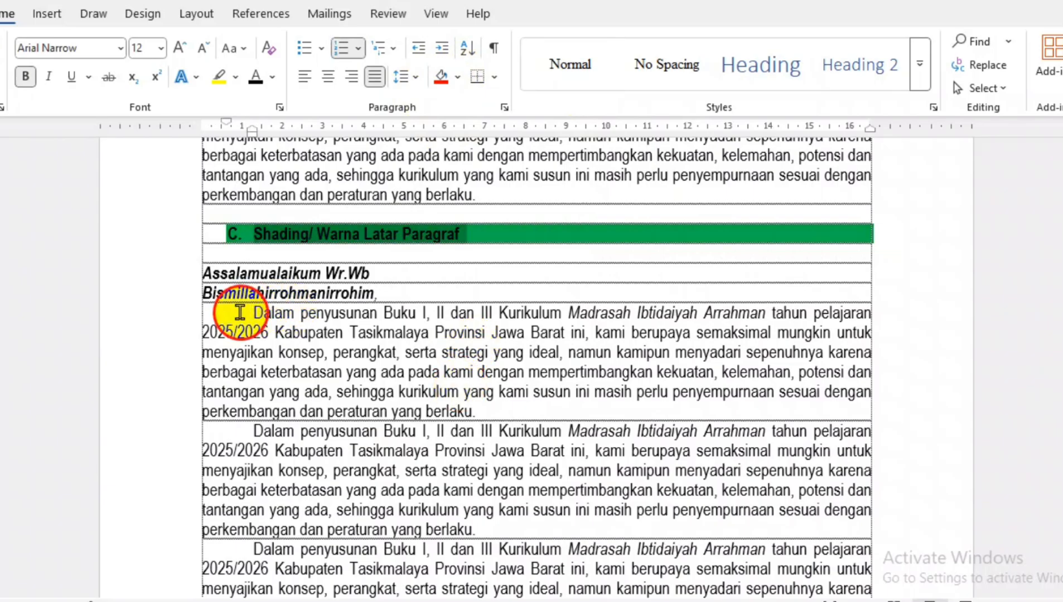
# Try red shading on the whole second body paragraph of section C.
pyautogui.click(239, 313)
pyautogui.scroll(-2, 241, 341)
pyautogui.moveTo(238, 335)
pyautogui.mouseDown()
pyautogui.moveTo(485, 419)
pyautogui.moveTo(481, 429)
pyautogui.mouseUp()
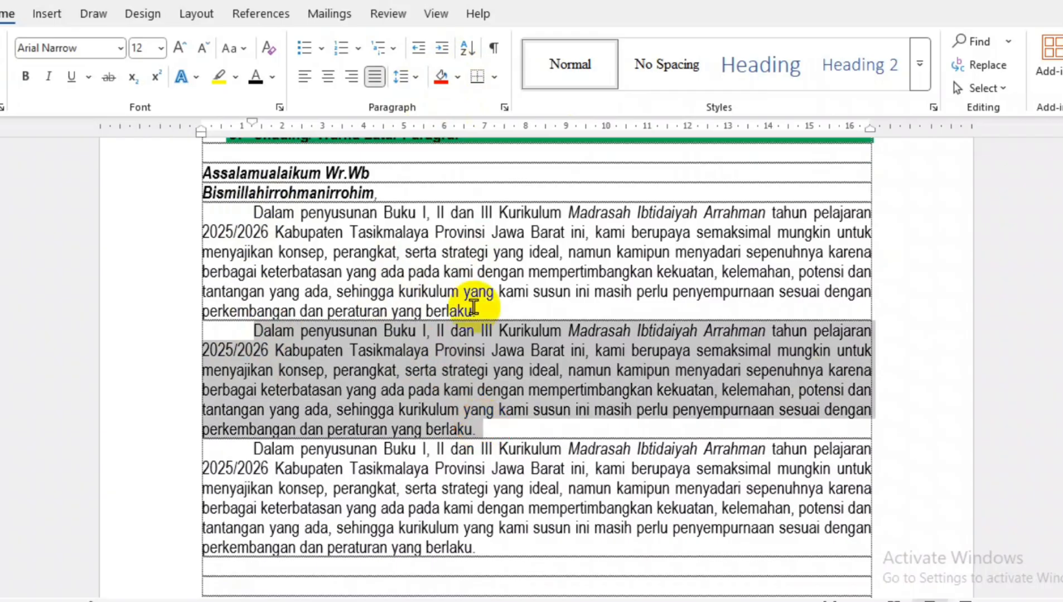
pyautogui.click(440, 76)
# Try light blue shading on section C's second body paragraph, and undo both of its shading changes.
pyautogui.click(460, 79)
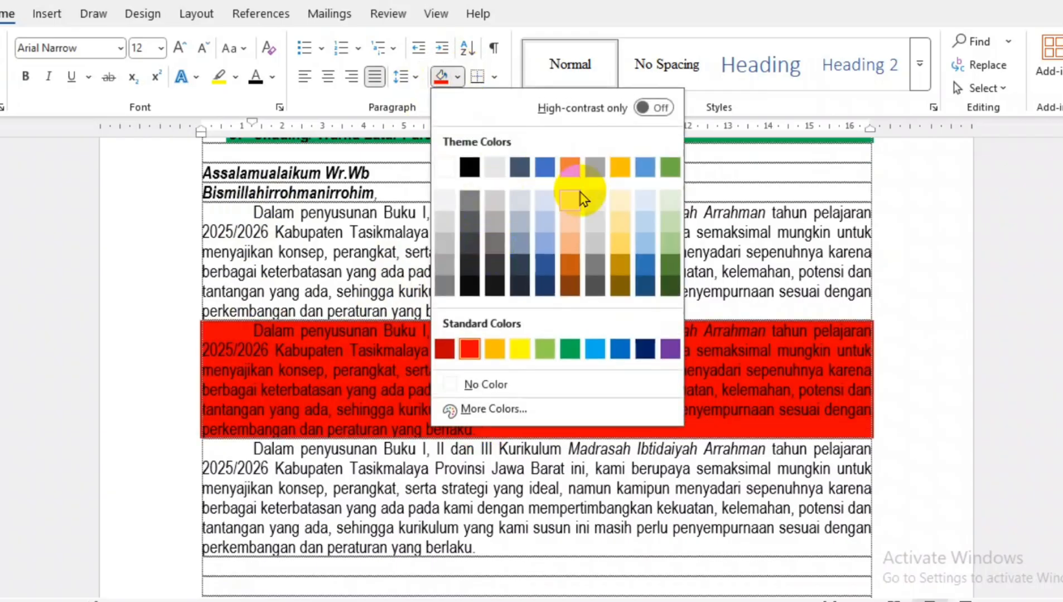
pyautogui.click(541, 204)
pyautogui.click(383, 350)
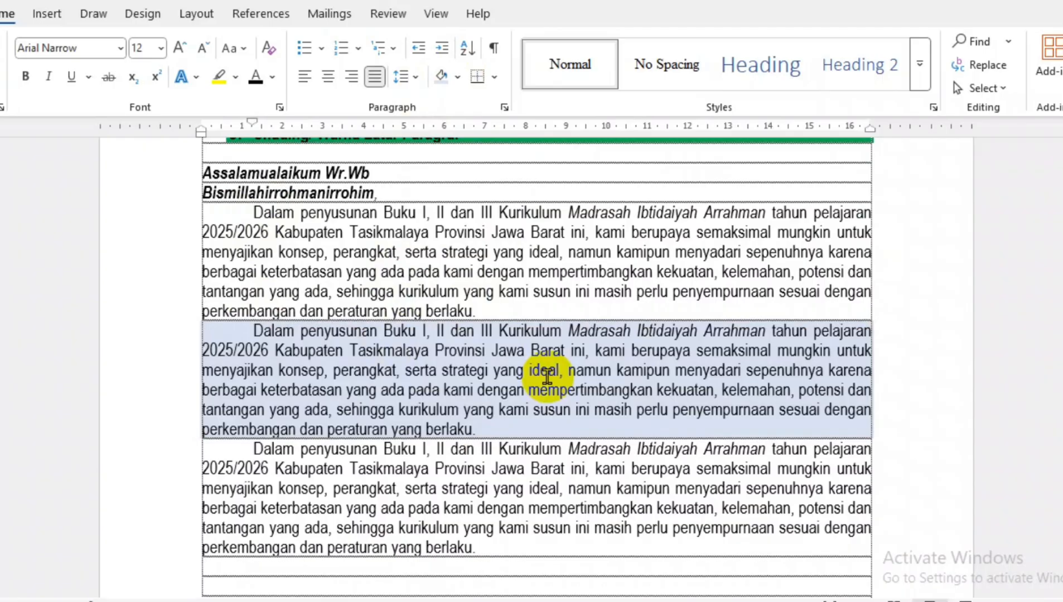
pyautogui.hotkey('ctrl', 'z')
pyautogui.hotkey('ctrl', 'z')
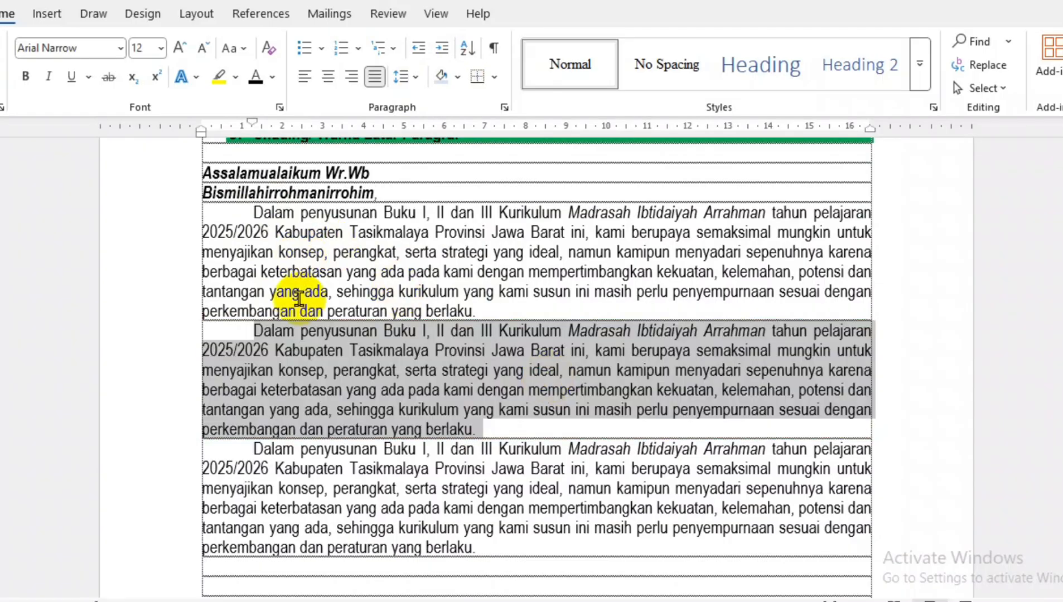
pyautogui.click(312, 308)
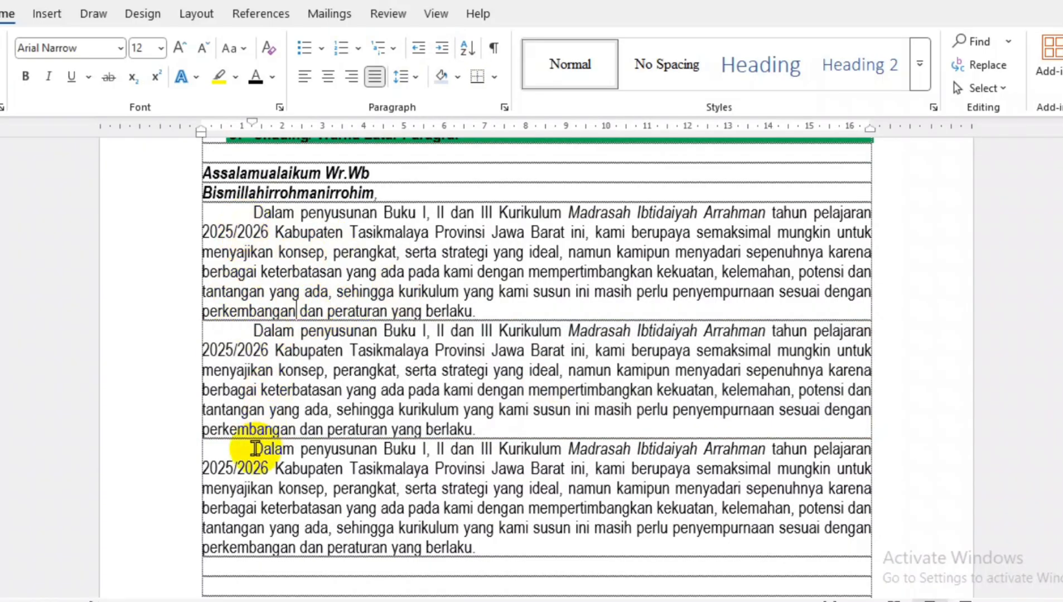
# Try yellow shading on the text "Dalam penyusunan Buku I, II dan III Kurikulum Madrasah" in section C's third body paragraph.
pyautogui.moveTo(253, 449); pyautogui.dragTo(635, 450)
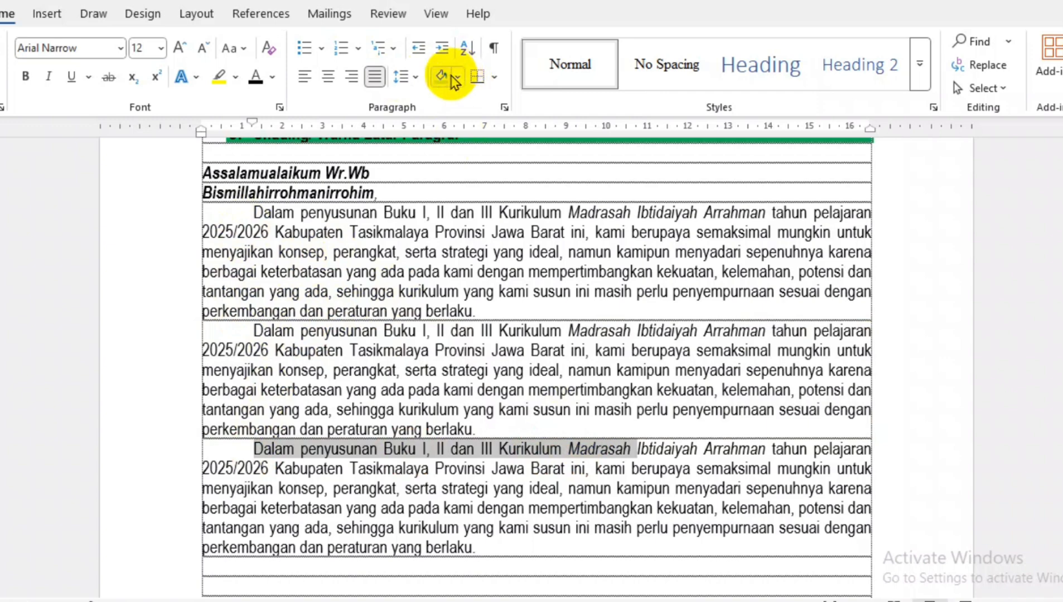
pyautogui.click(453, 78)
pyautogui.click(457, 78)
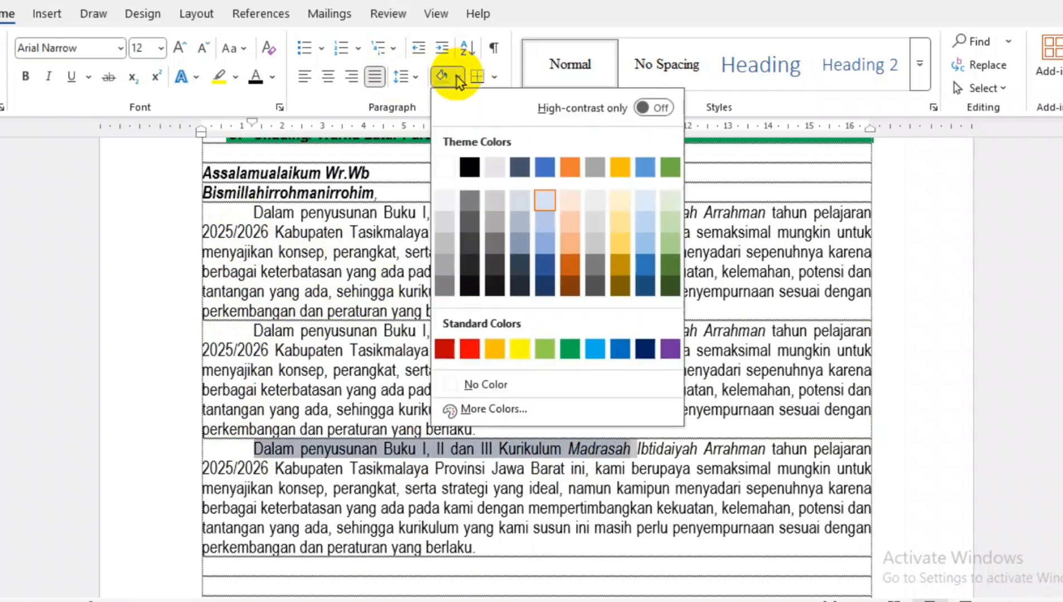
pyautogui.click(519, 349)
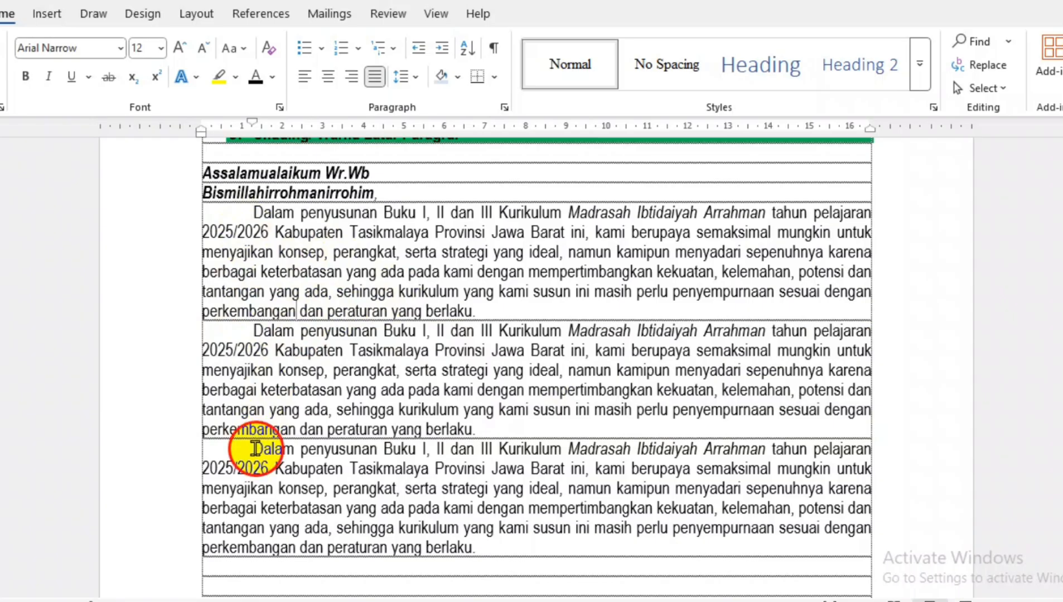
pyautogui.moveTo(254, 449); pyautogui.dragTo(574, 450)
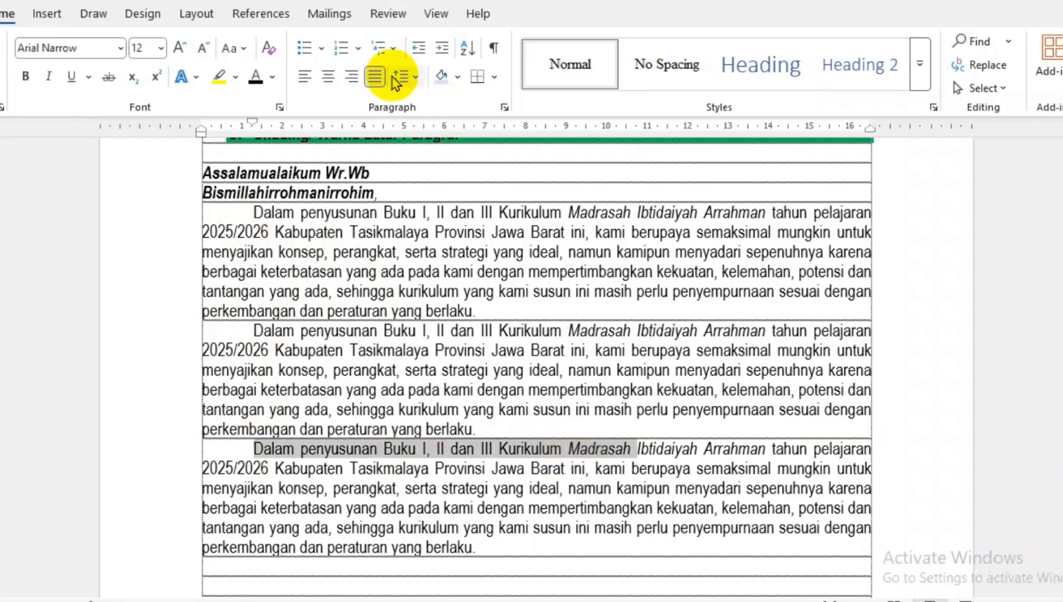
pyautogui.click(452, 77)
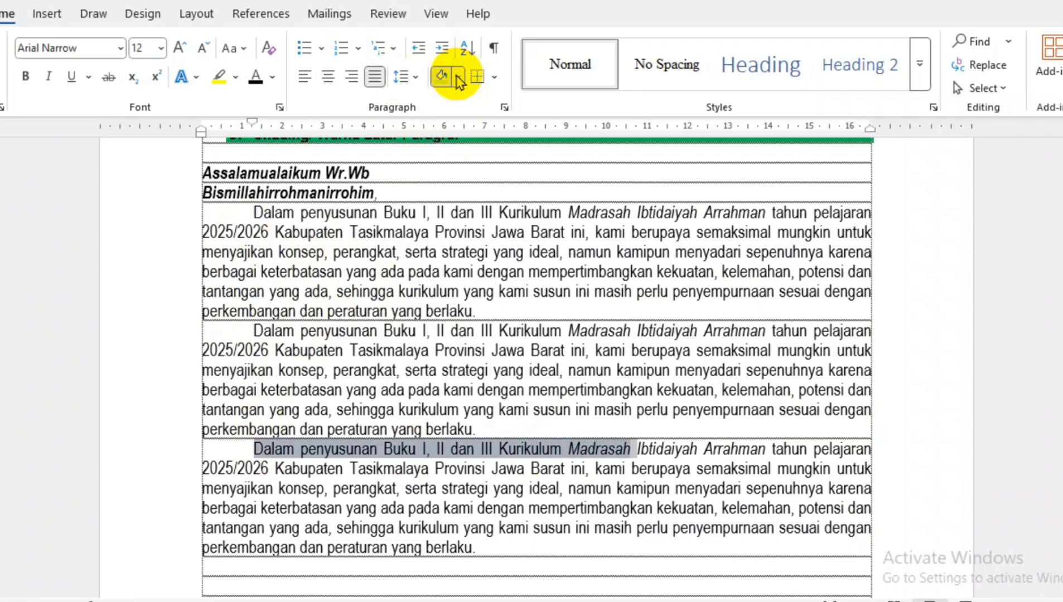
pyautogui.click(458, 79)
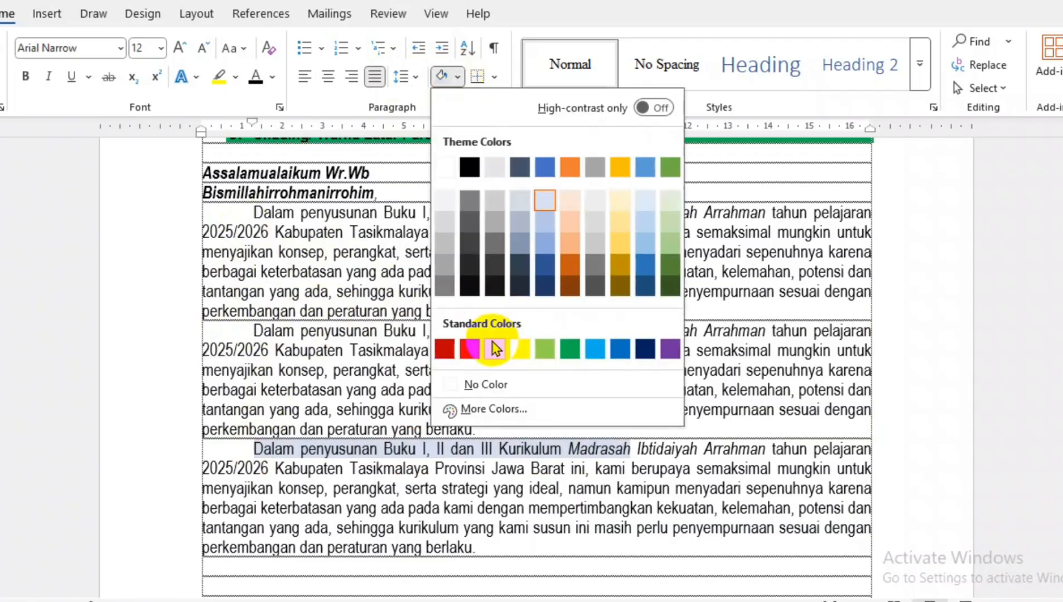
pyautogui.click(520, 350)
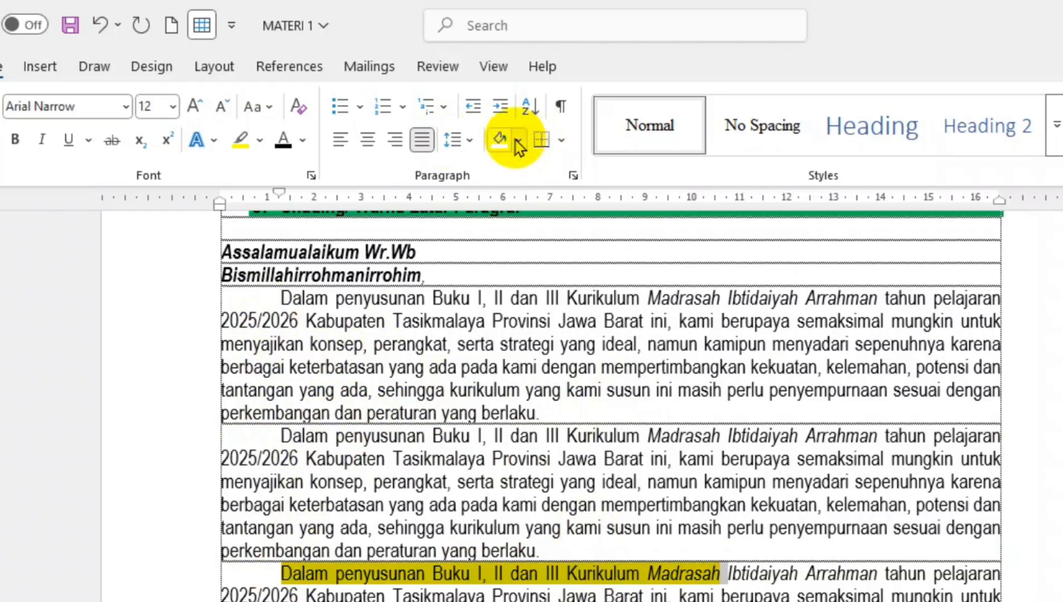
# Remove the yellow shading from the third body paragraph's opening text by setting it to No Color.
pyautogui.click(518, 142)
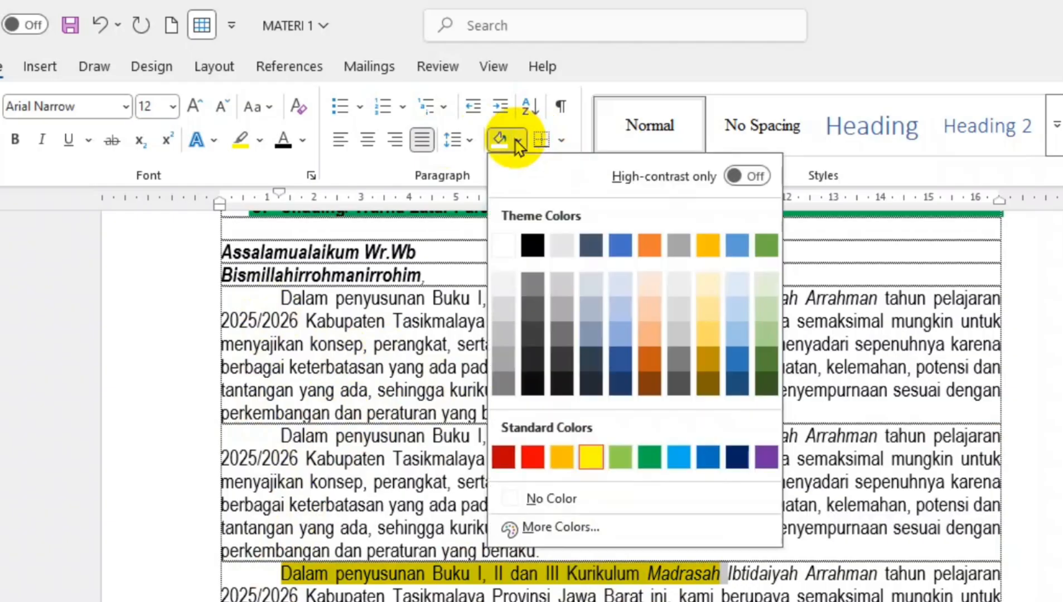
pyautogui.click(552, 500)
pyautogui.click(744, 572)
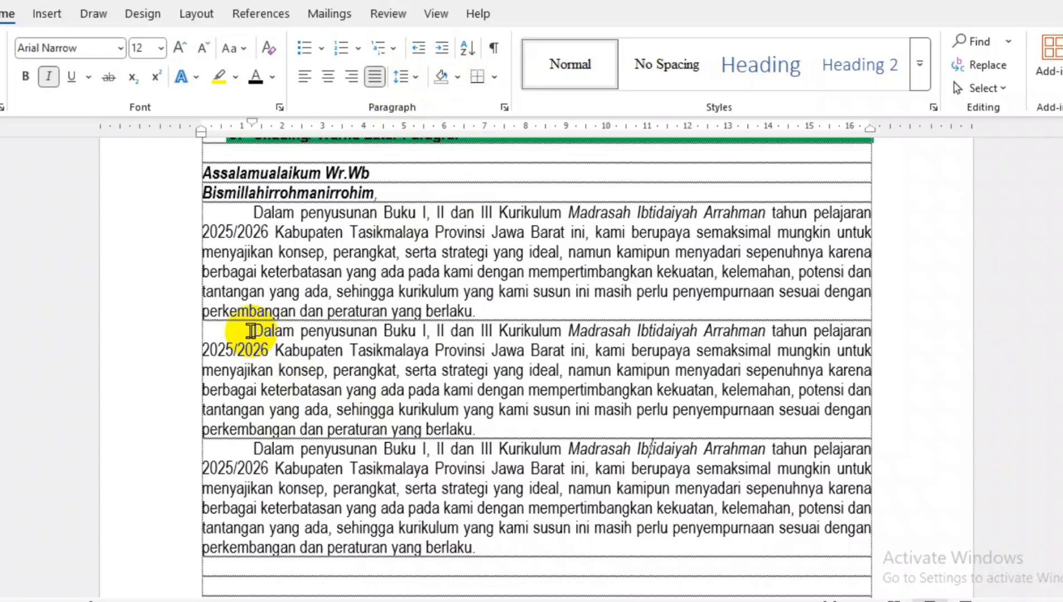
# Shade the text from "Dalam penyusunan" to "Jawa Barat ini" in section C's second body paragraph with a teal from the extended standard colors.
pyautogui.moveTo(279, 436); pyautogui.dragTo(437, 438)
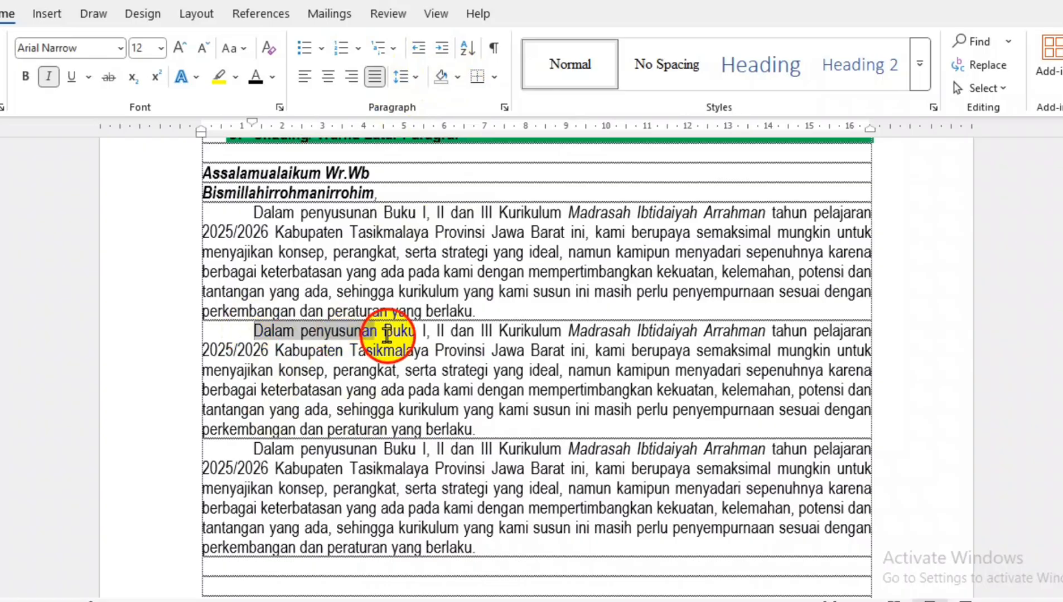
pyautogui.moveTo(387, 335); pyautogui.dragTo(581, 357)
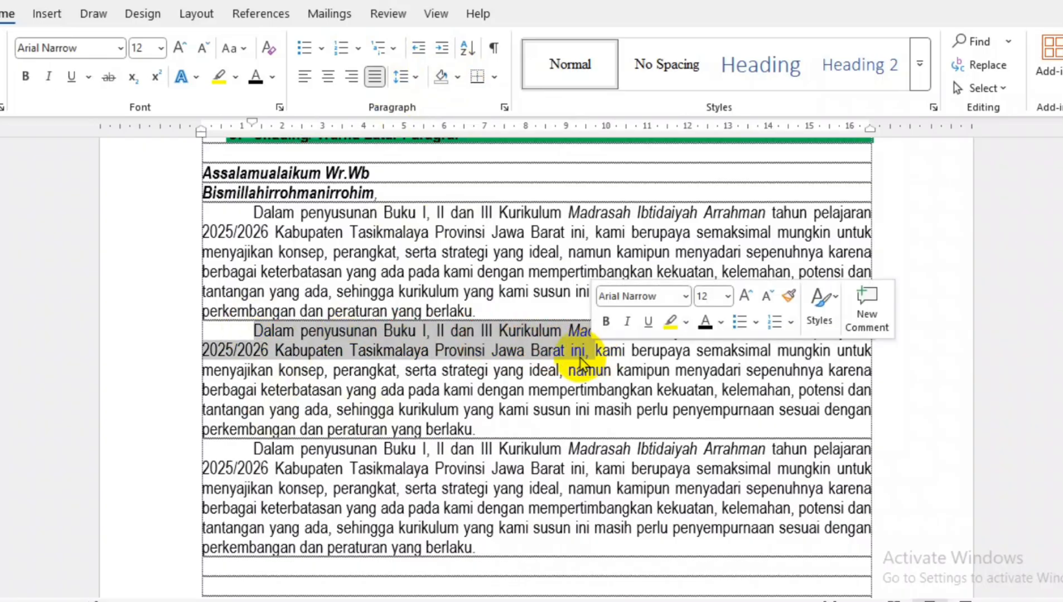
pyautogui.click(458, 78)
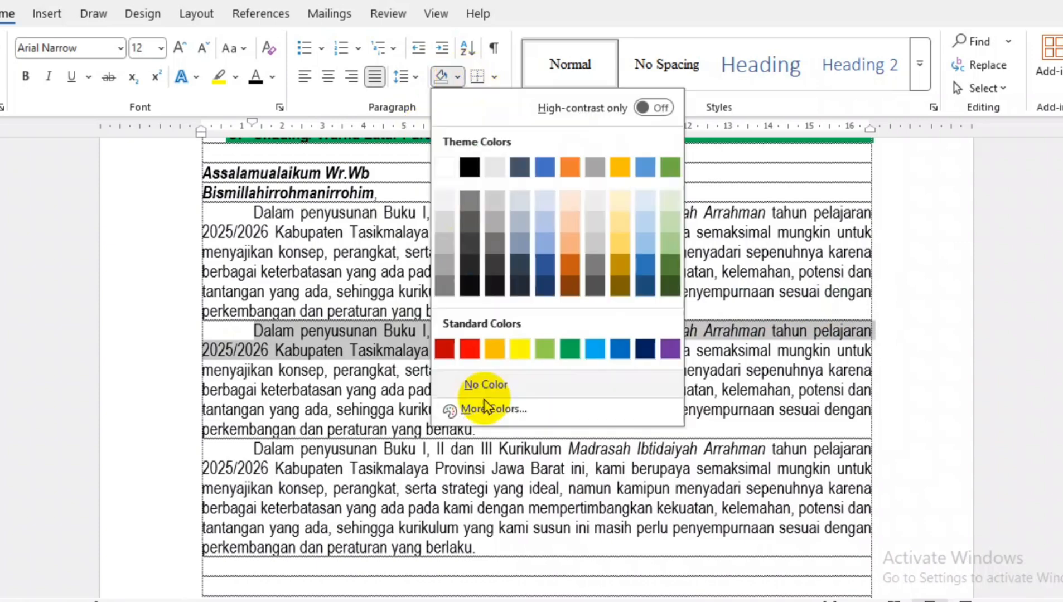
pyautogui.click(512, 409)
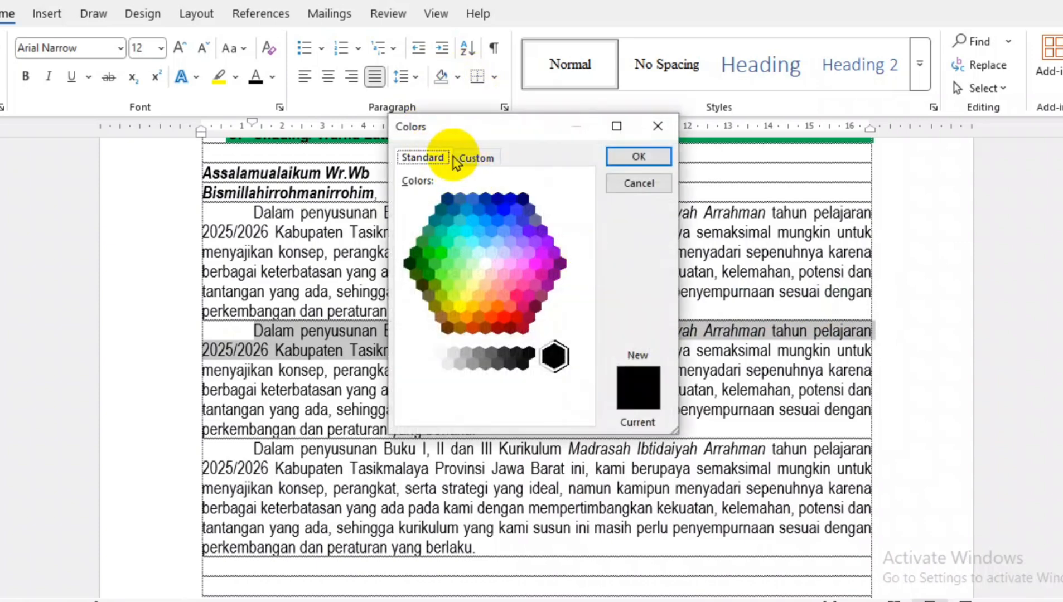
pyautogui.click(471, 158)
pyautogui.click(437, 159)
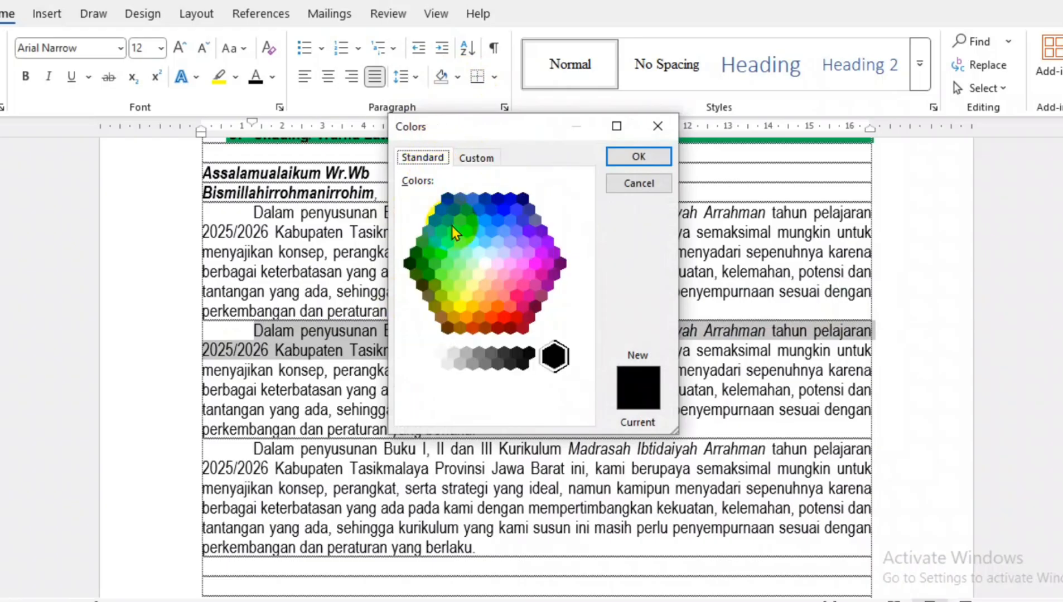
pyautogui.click(453, 228)
pyautogui.click(619, 156)
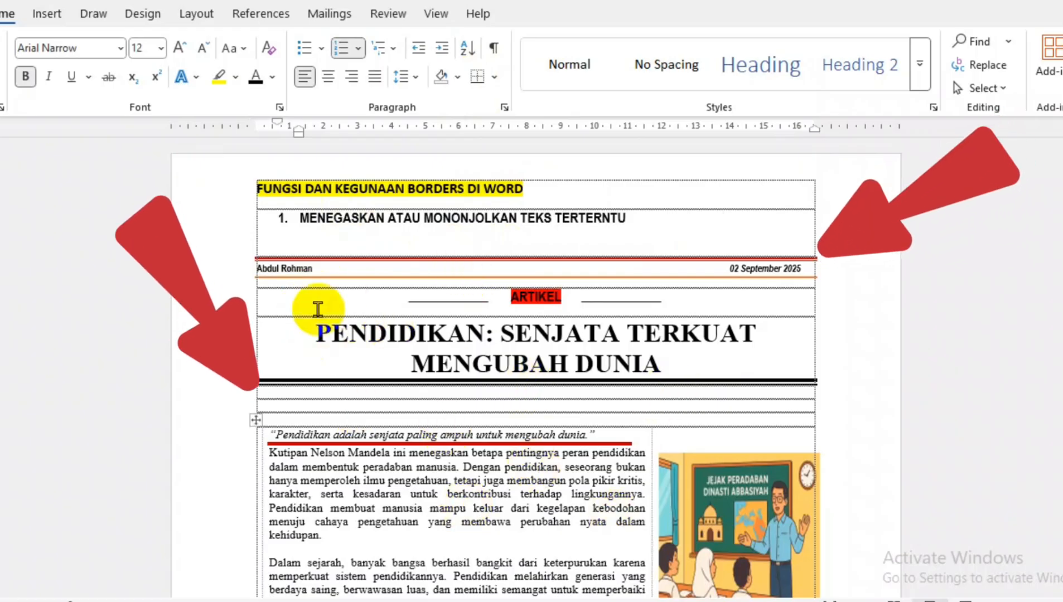
# Examine the four numbered uses of borders in Word, from emphasising text to making simple tables, with their example documents.
pyautogui.moveTo(365, 264); pyautogui.dragTo(667, 398)
pyautogui.moveTo(300, 222); pyautogui.dragTo(633, 217)
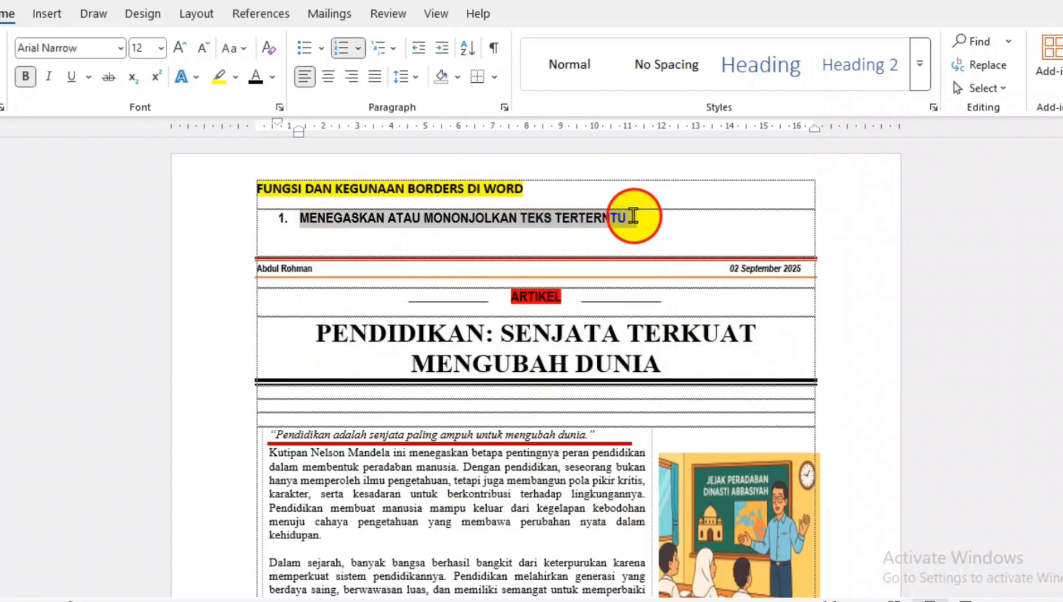
pyautogui.moveTo(1062, 221); pyautogui.dragTo(1062, 221)
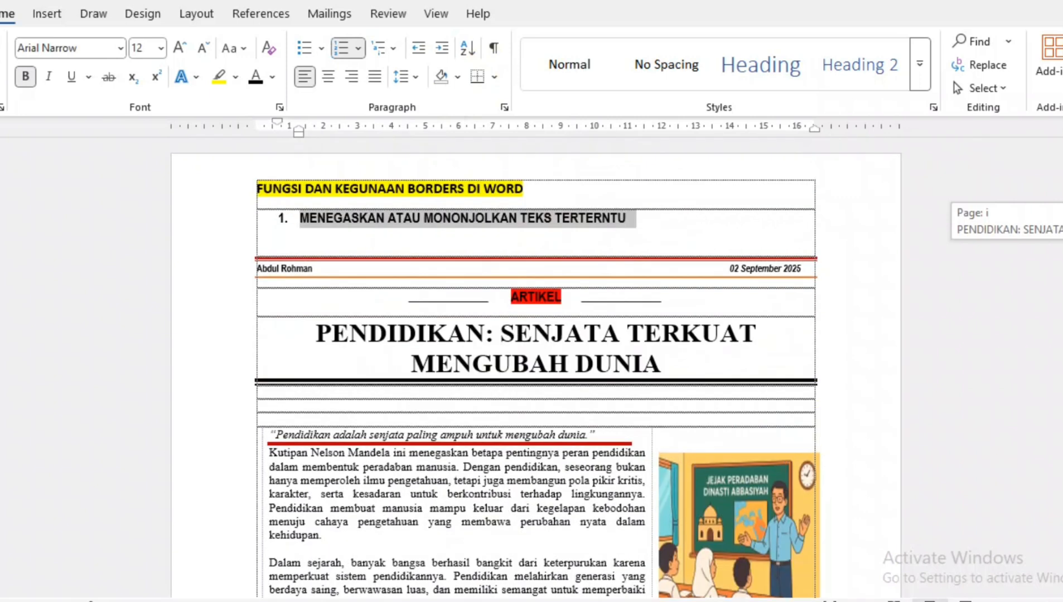
pyautogui.click(533, 435)
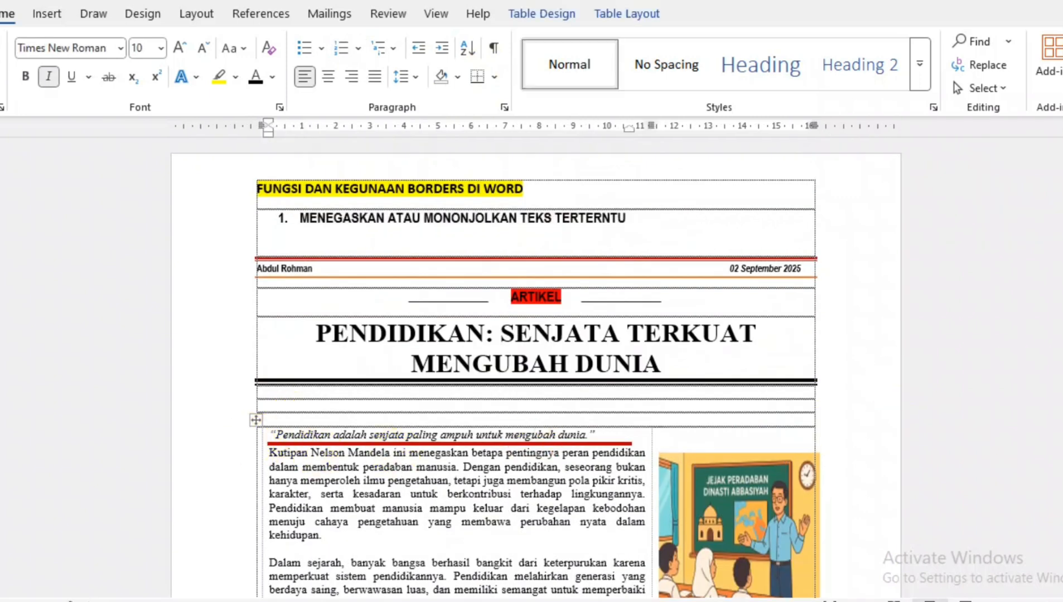
pyautogui.moveTo(276, 342)
pyautogui.mouseDown()
pyautogui.moveTo(581, 362)
pyautogui.moveTo(664, 378)
pyautogui.mouseUp()
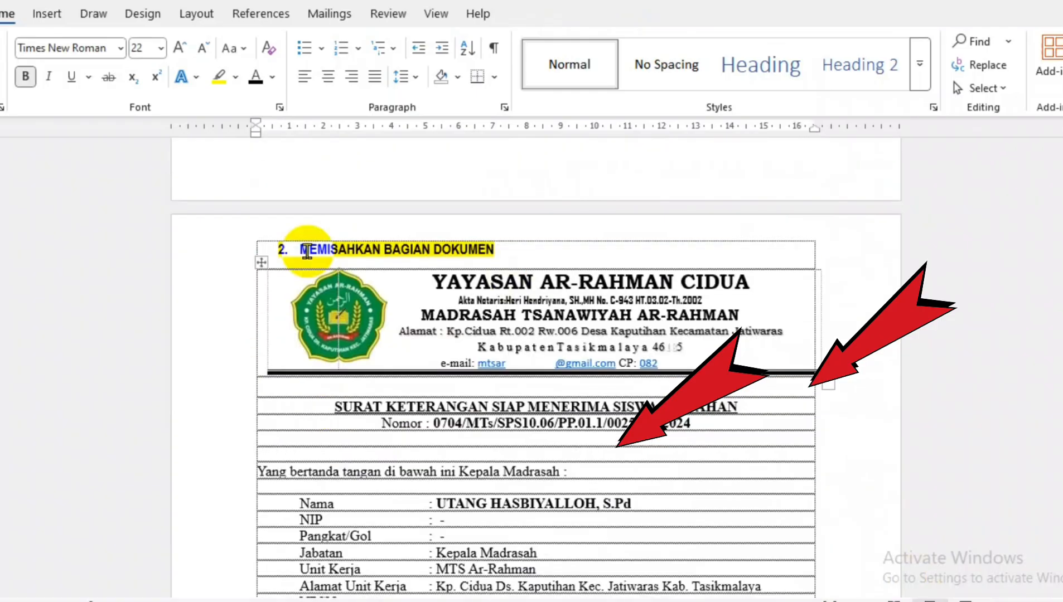
pyautogui.moveTo(301, 253); pyautogui.dragTo(503, 253)
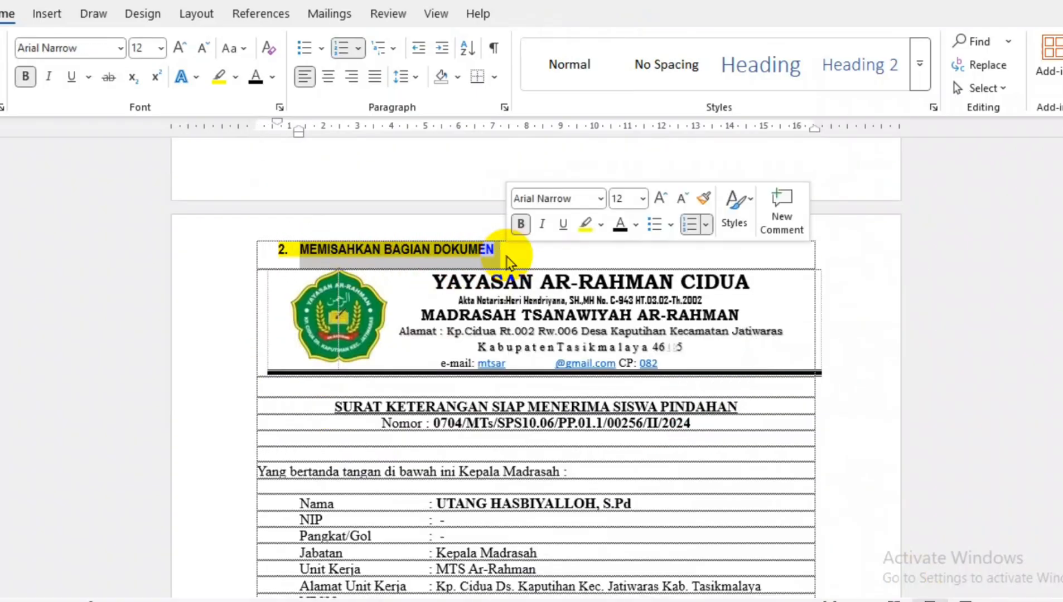
pyautogui.click(470, 296)
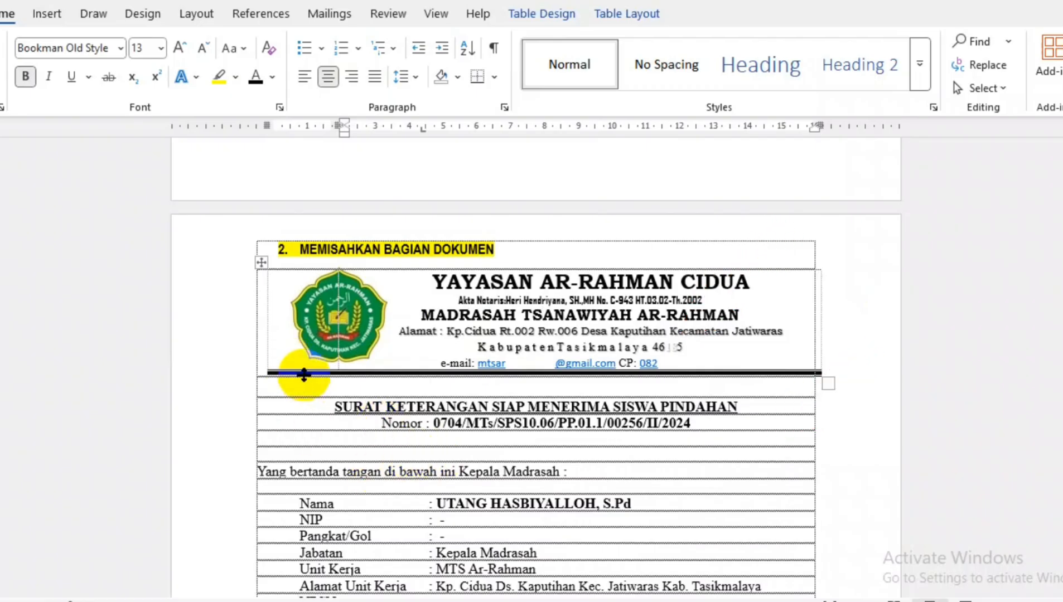
pyautogui.moveTo(332, 408); pyautogui.dragTo(451, 427)
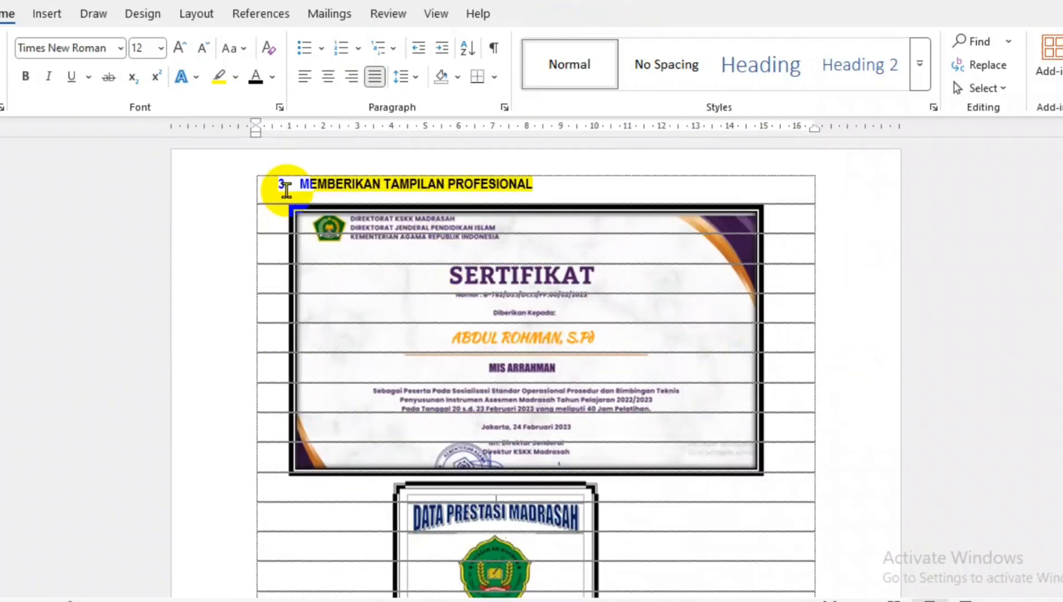
pyautogui.moveTo(286, 190); pyautogui.dragTo(543, 185)
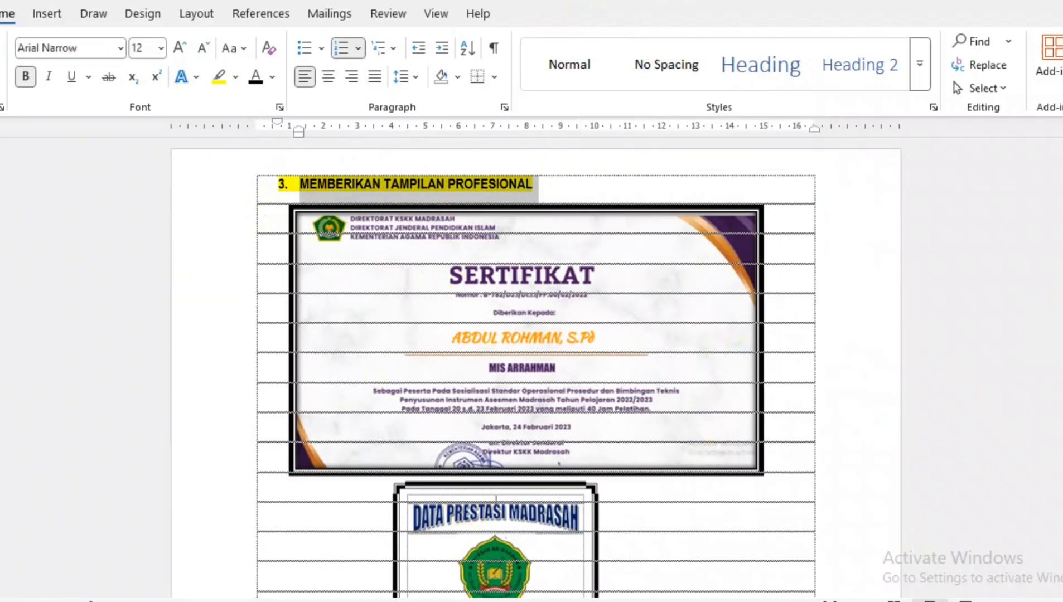
pyautogui.scroll(-1, 535, 368)
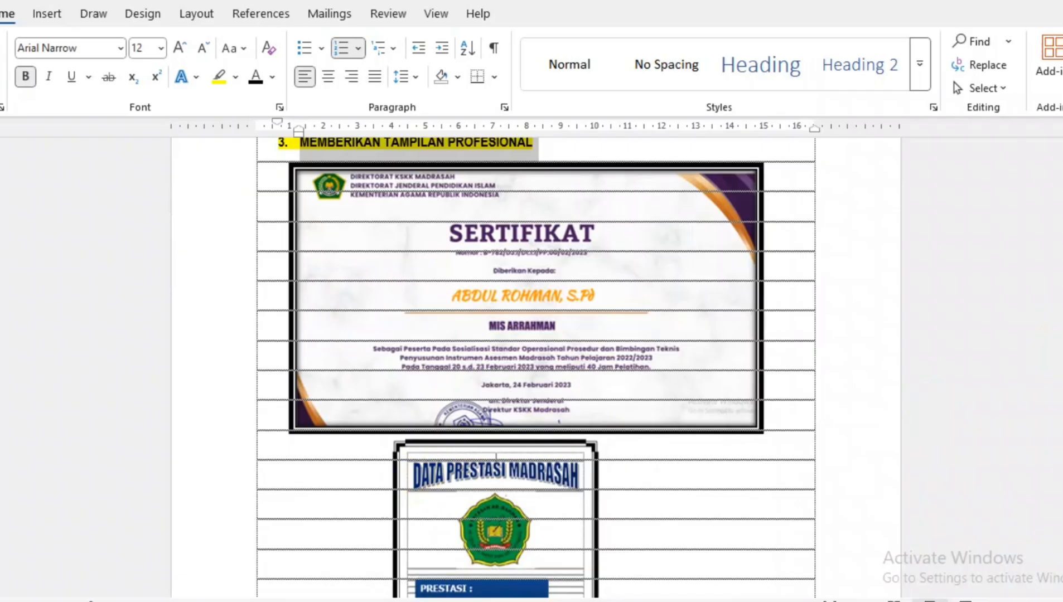
pyautogui.scroll(-3, 535, 368)
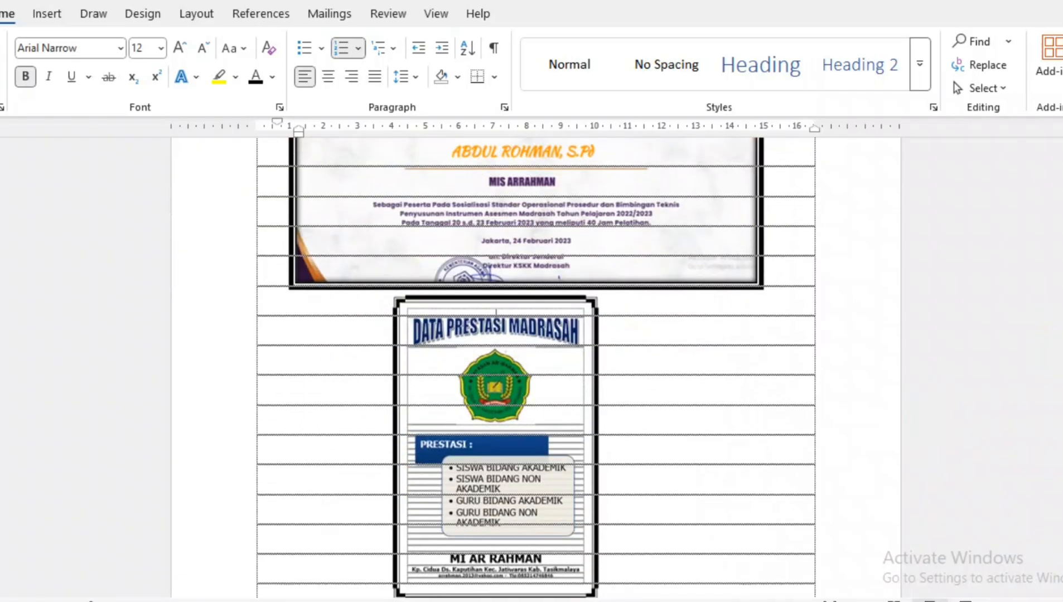
pyautogui.moveTo(308, 299); pyautogui.dragTo(595, 300)
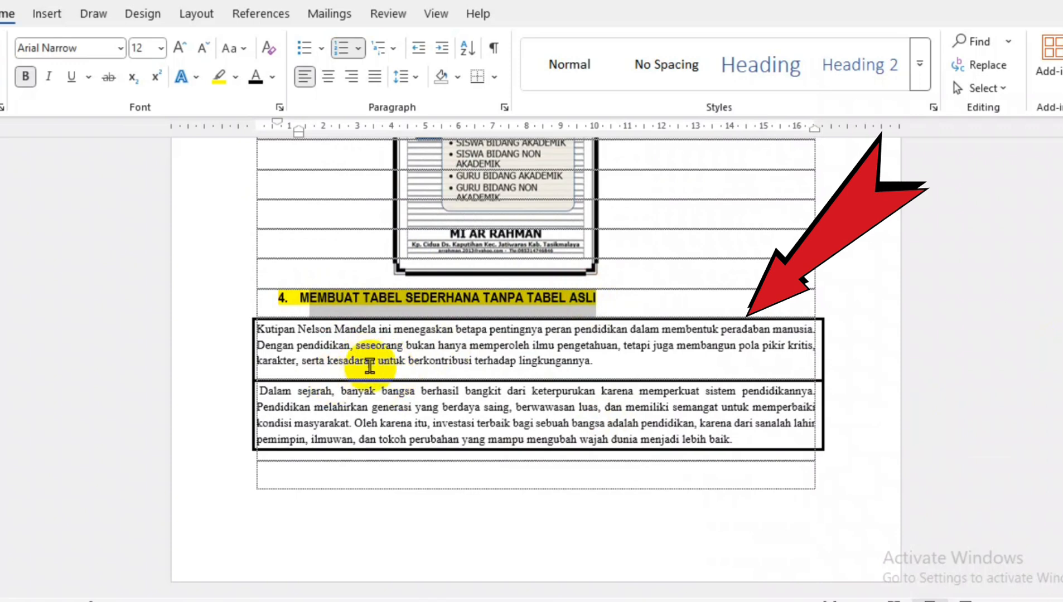
# Remove all borders from the two paragraphs under heading 4, "MEMBUAT TABEL SEDERHANA TANPA TABEL ASLI".
pyautogui.click(334, 360)
pyautogui.moveTo(256, 332); pyautogui.dragTo(735, 439)
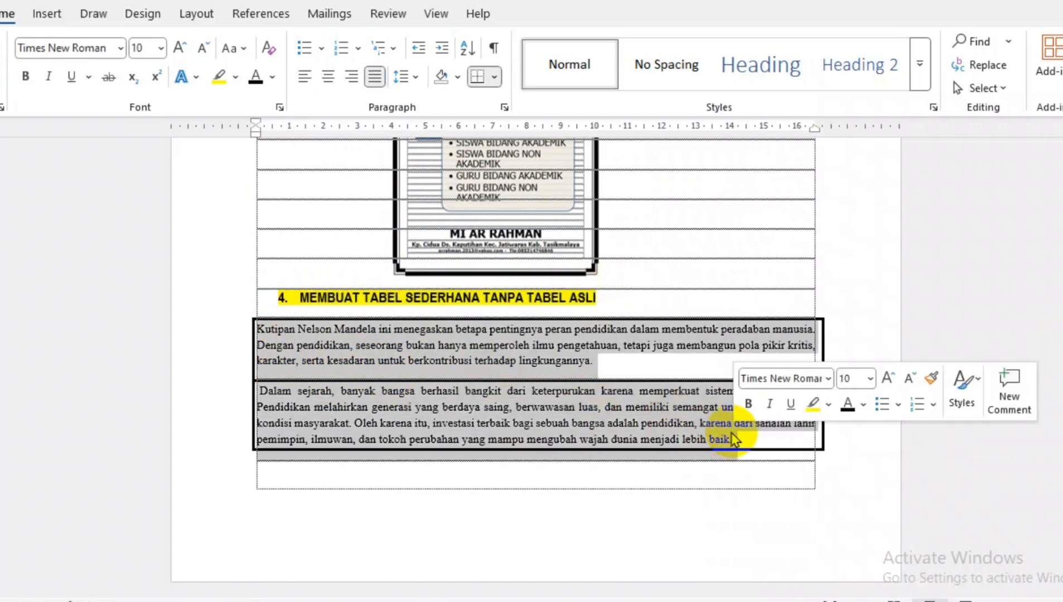
pyautogui.click(494, 77)
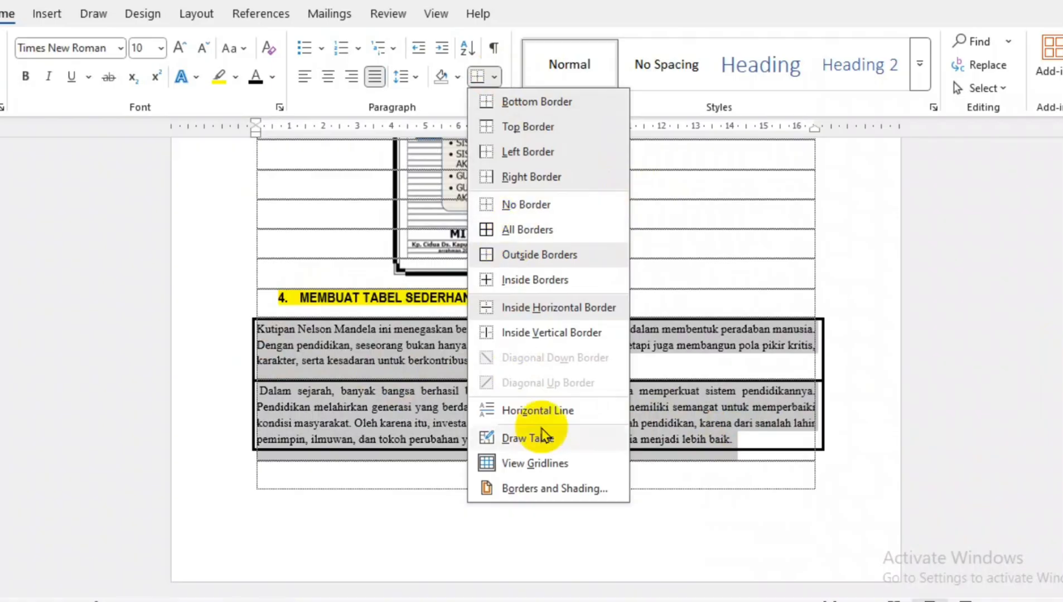
pyautogui.click(533, 212)
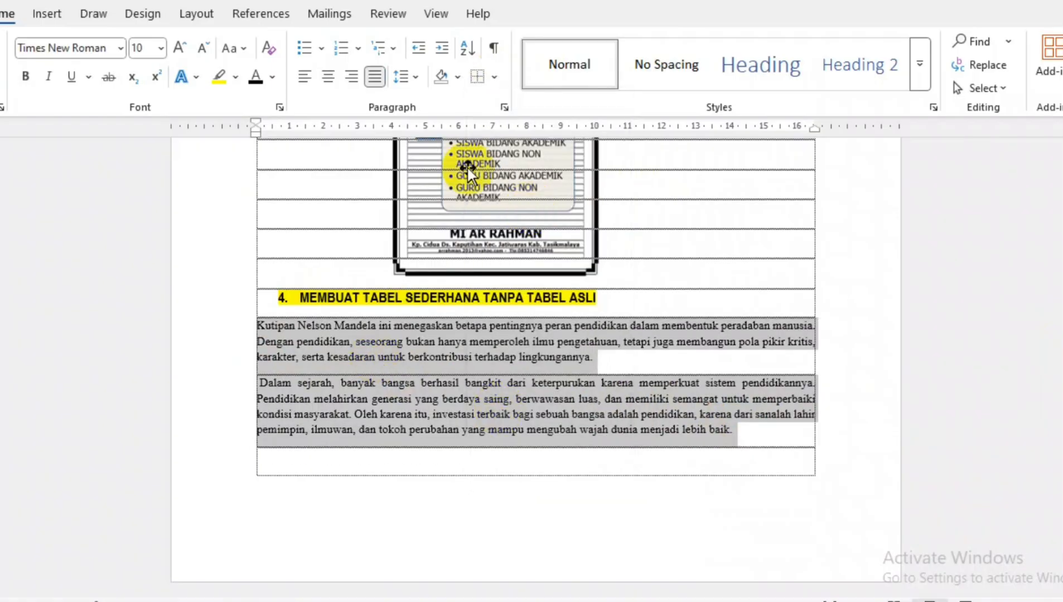
pyautogui.click(494, 78)
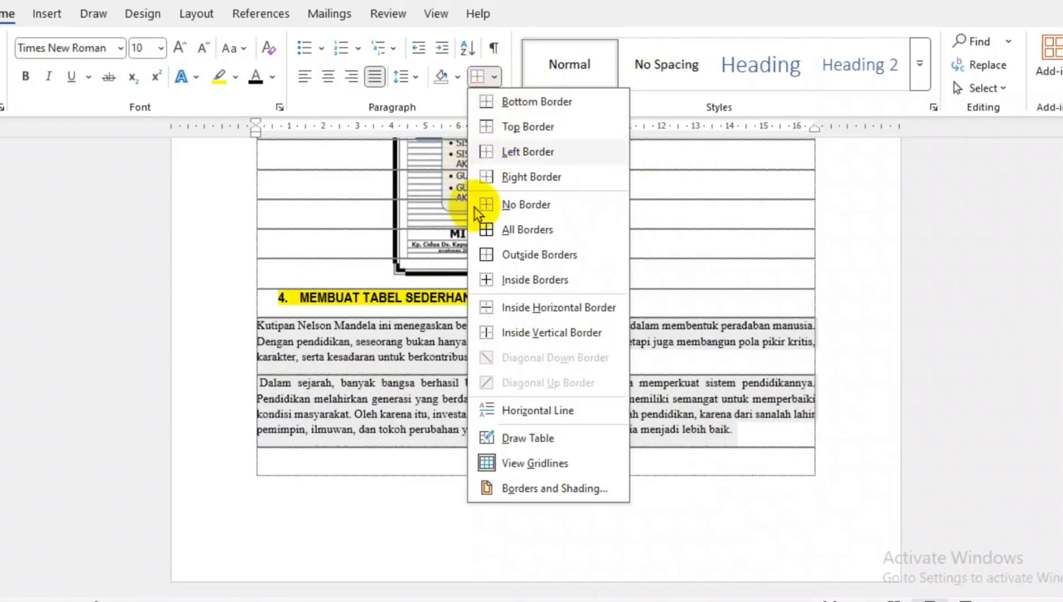
pyautogui.click(316, 361)
# Add bottom, top and left borders to the first paragraph under heading 4, beginning "Kutipan Nelson Mandela".
pyautogui.click(259, 329)
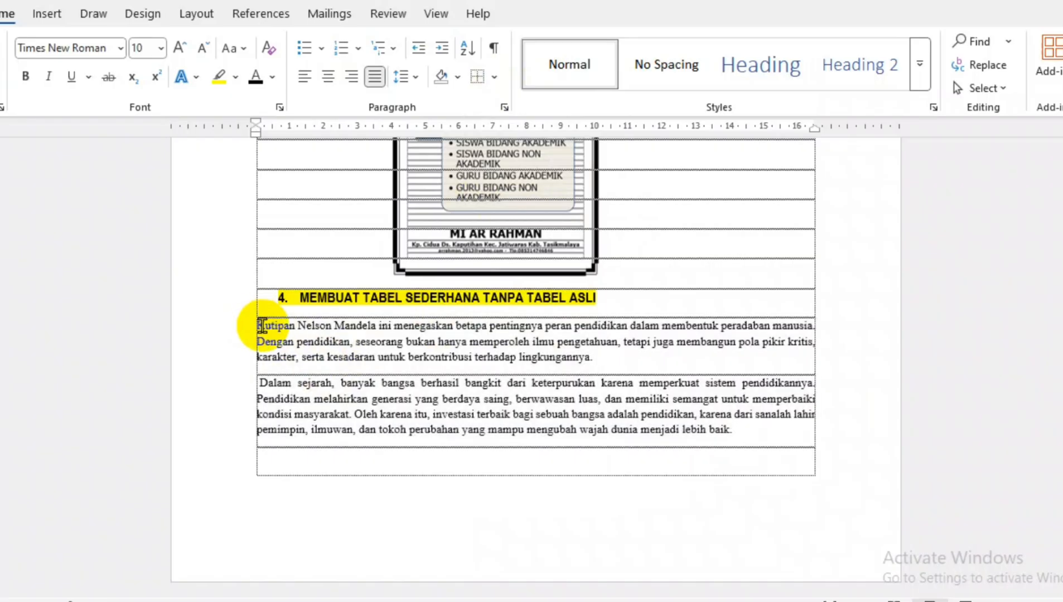
pyautogui.tripleClick(351, 334)
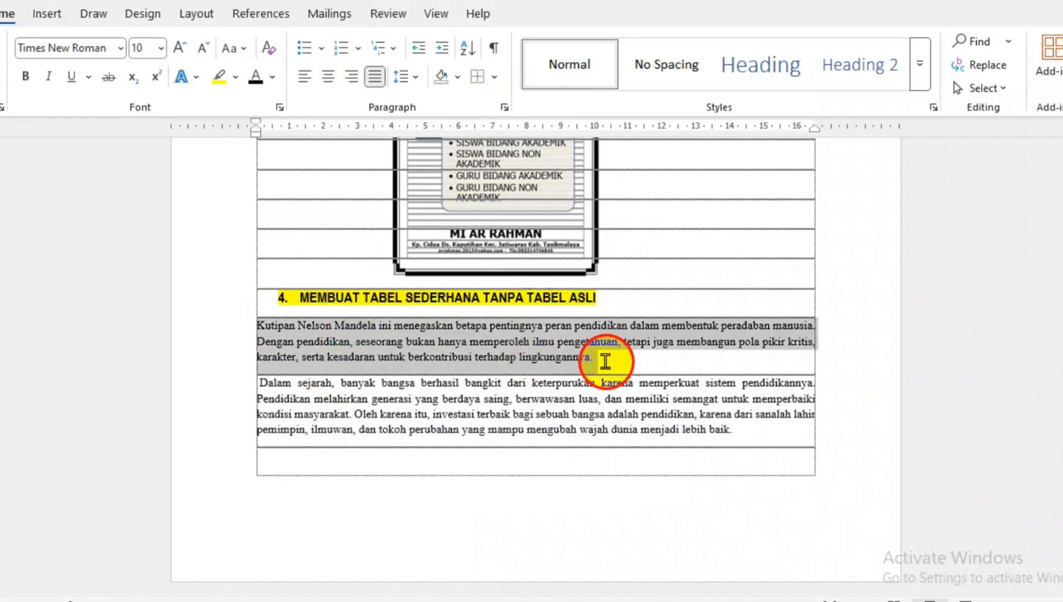
pyautogui.click(493, 76)
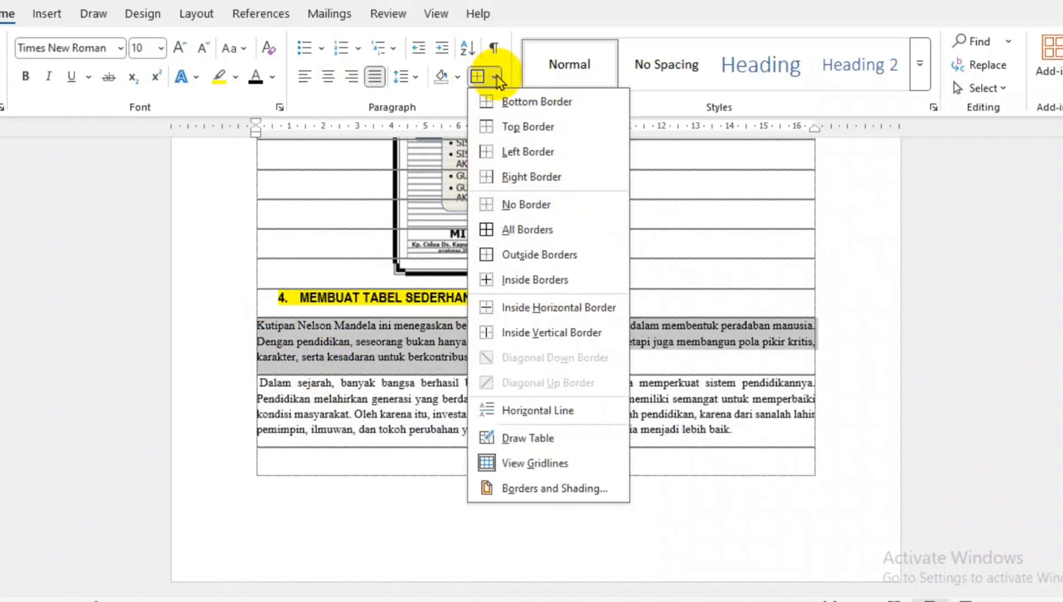
pyautogui.click(532, 103)
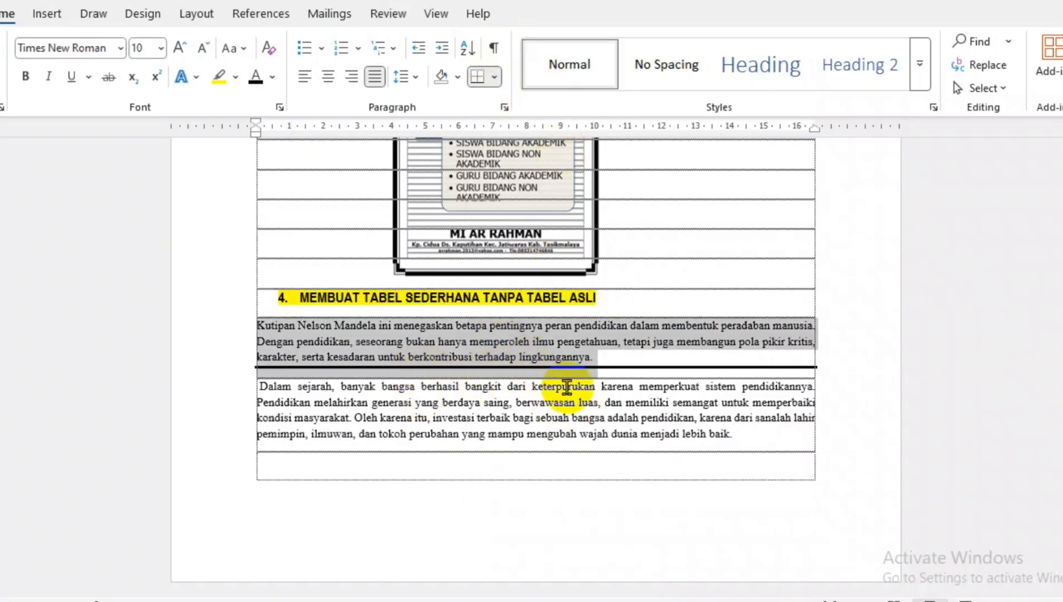
pyautogui.click(494, 77)
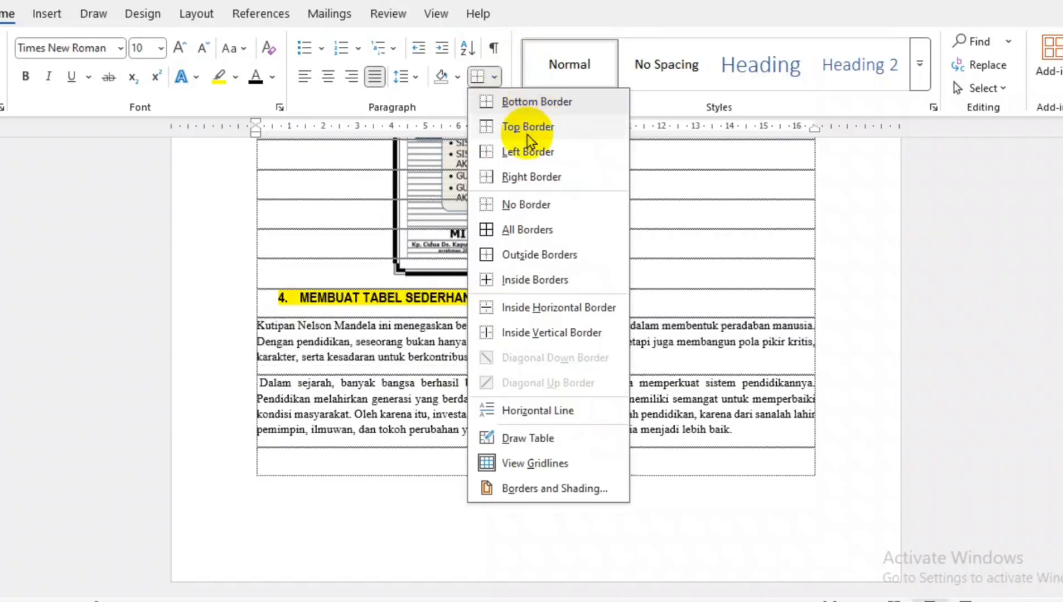
pyautogui.click(527, 125)
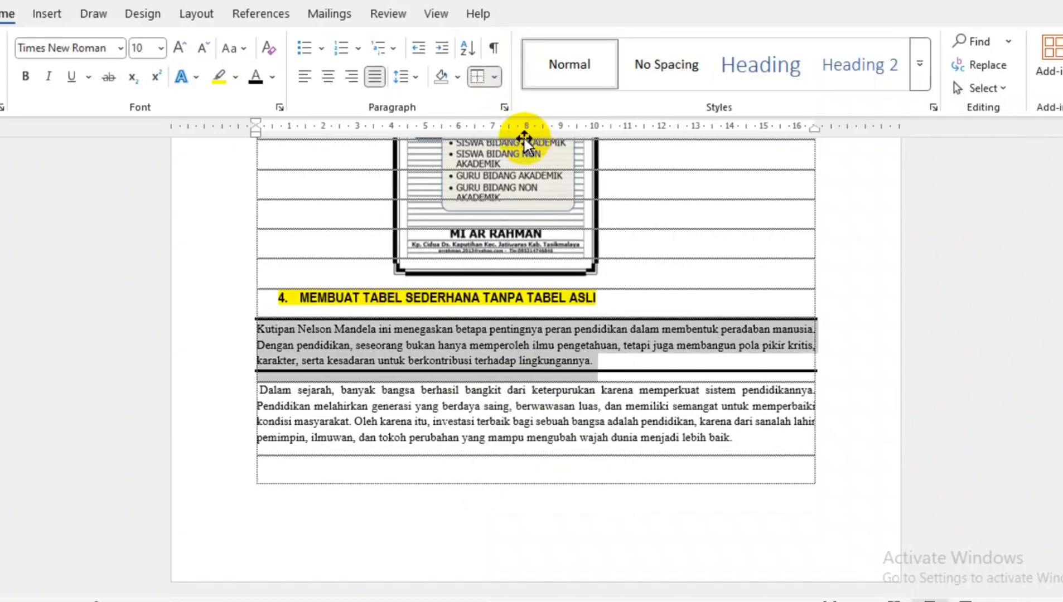
pyautogui.click(494, 77)
pyautogui.click(527, 150)
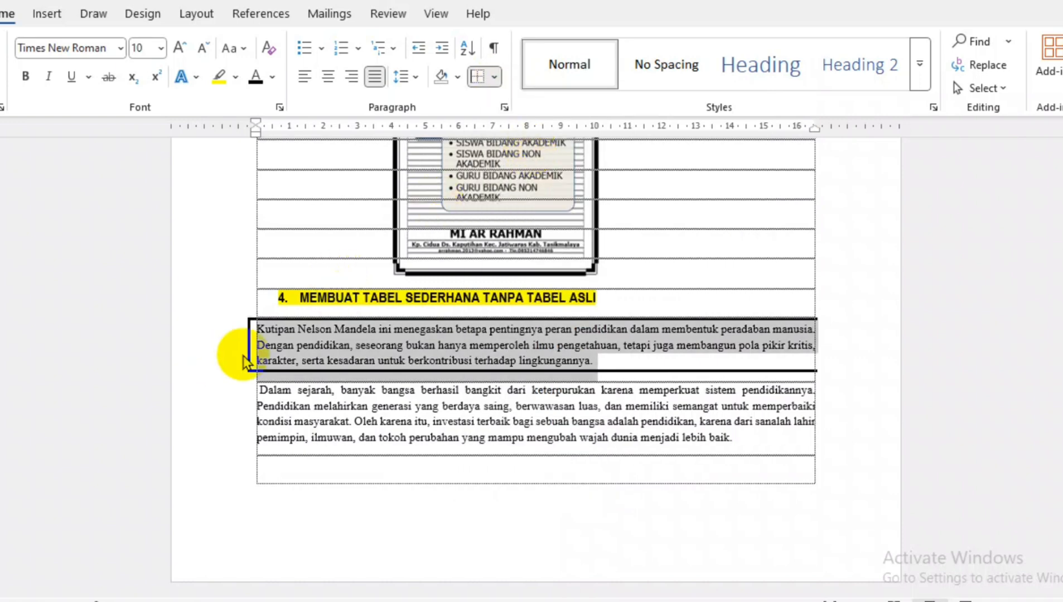
# Try All Borders on the second paragraph under heading 4, beginning "Dalam sejarah", and clear its borders again.
pyautogui.click(495, 78)
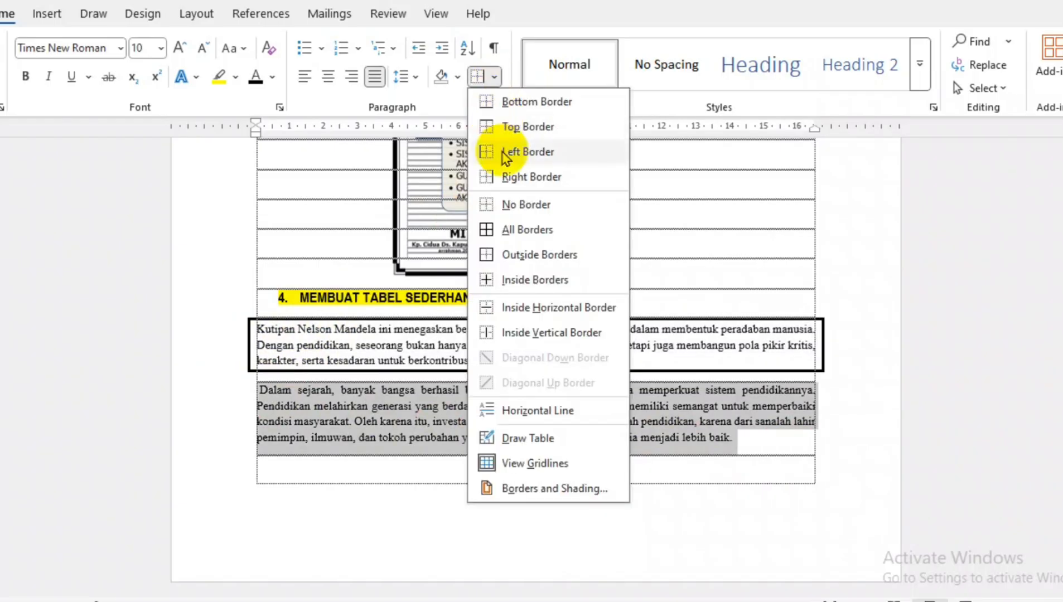
pyautogui.click(528, 230)
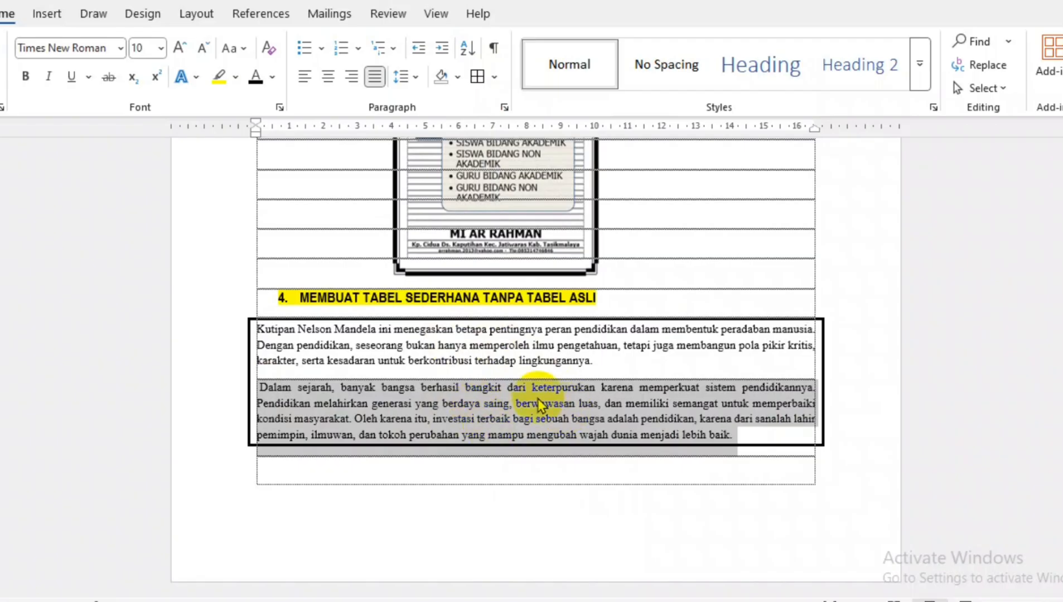
pyautogui.click(494, 77)
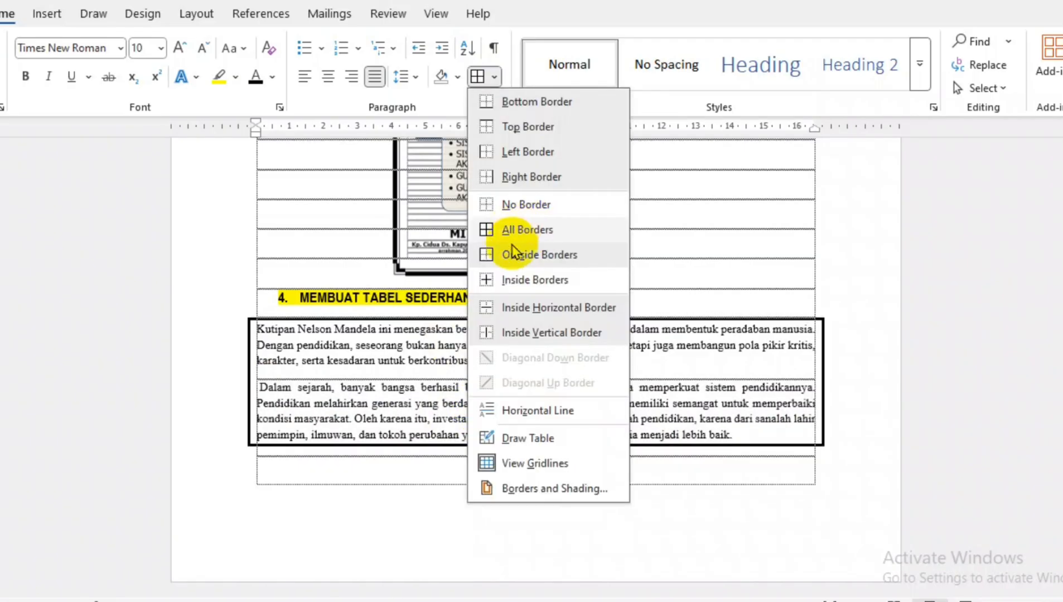
pyautogui.click(513, 252)
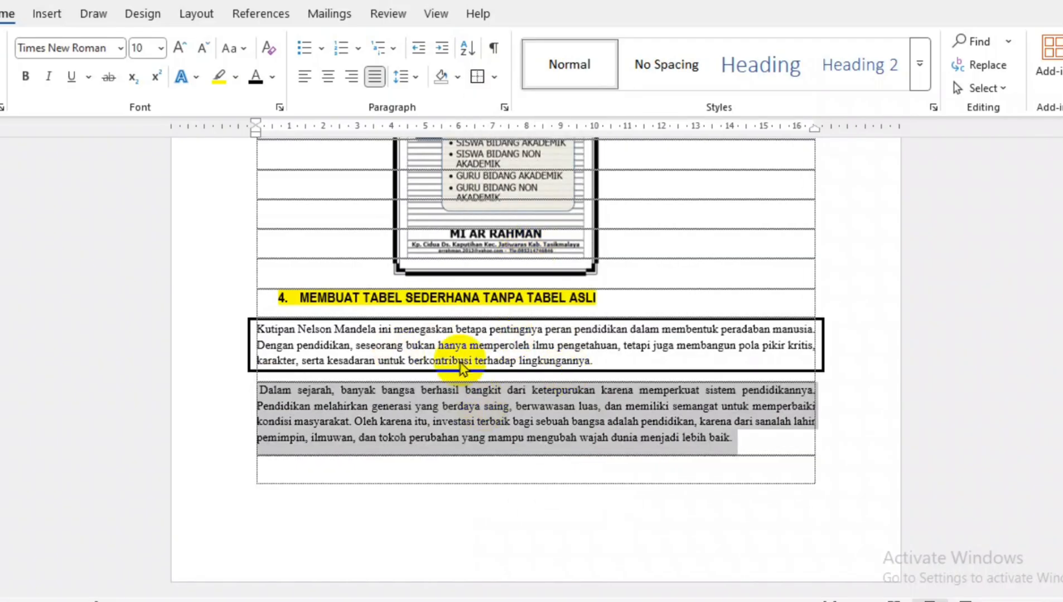
pyautogui.click(523, 407)
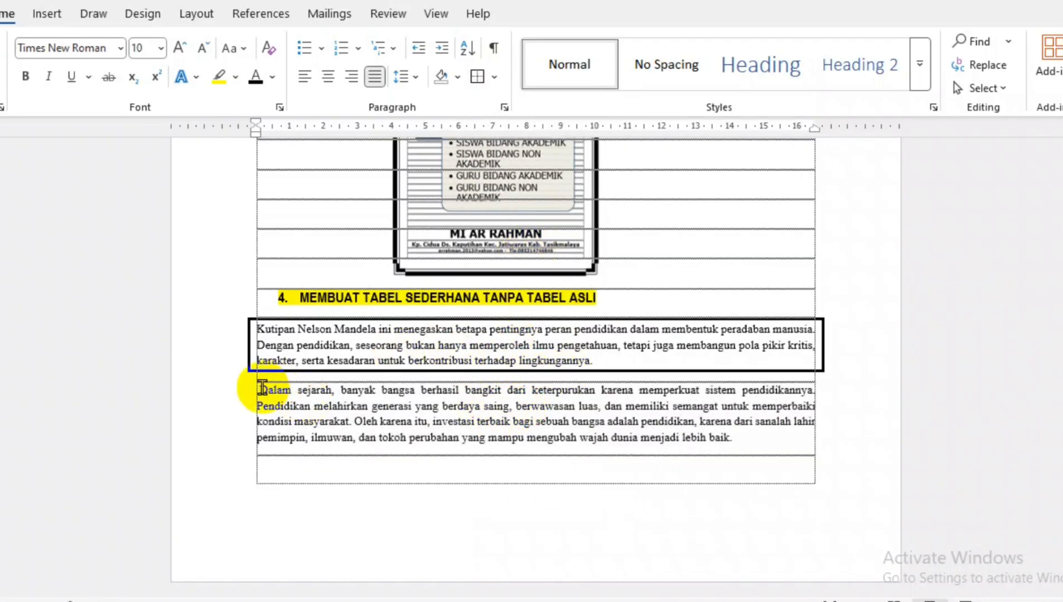
pyautogui.moveTo(262, 388); pyautogui.dragTo(731, 437)
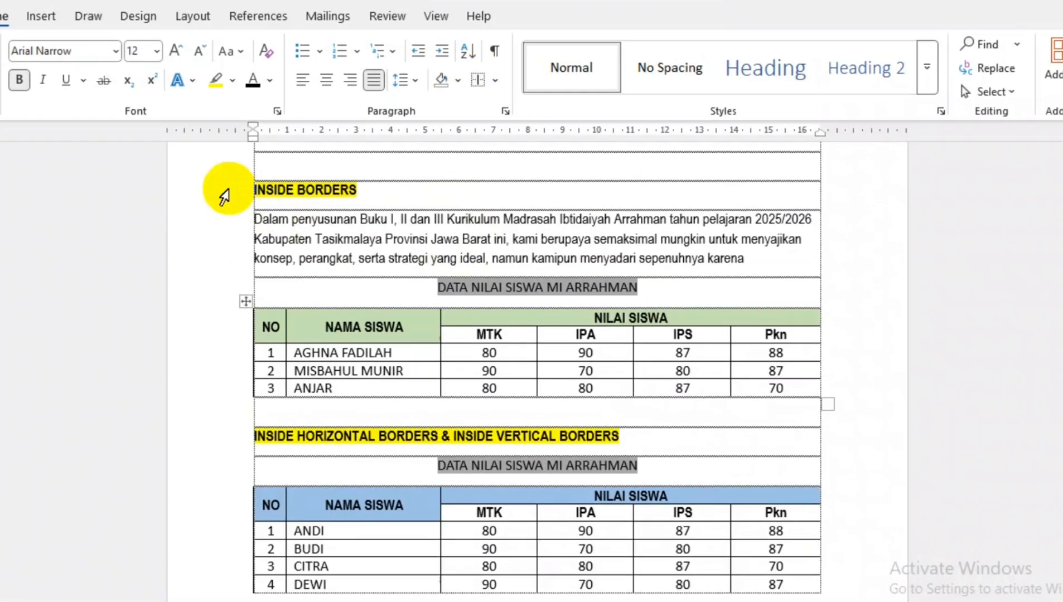
# Examine the Inside Borders option together with the sample paragraph and the green-headed table in the "INSIDE BORDERS" section.
pyautogui.moveTo(220, 189); pyautogui.dragTo(335, 192)
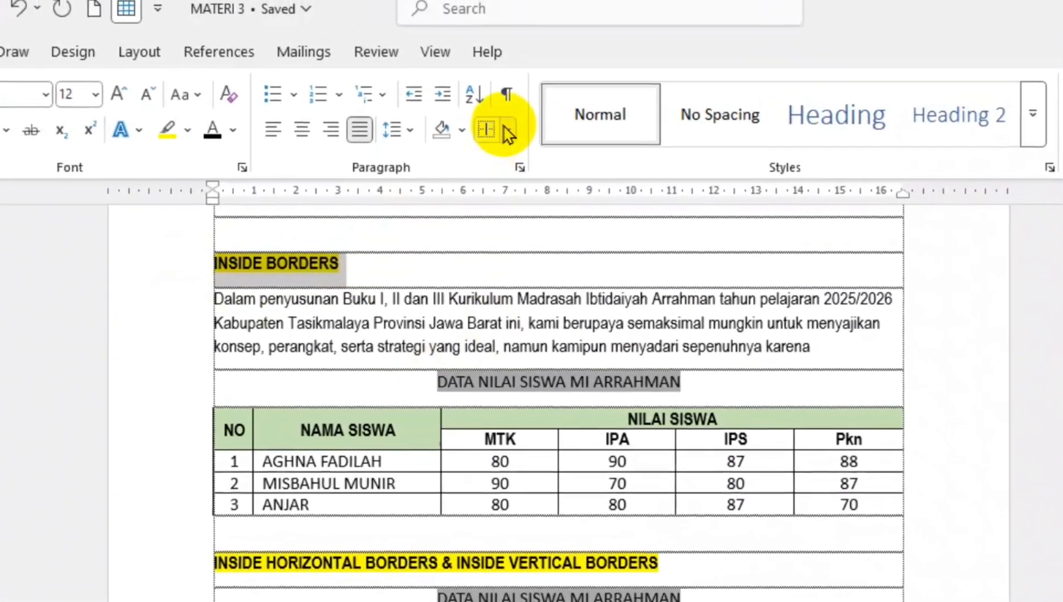
pyautogui.click(508, 133)
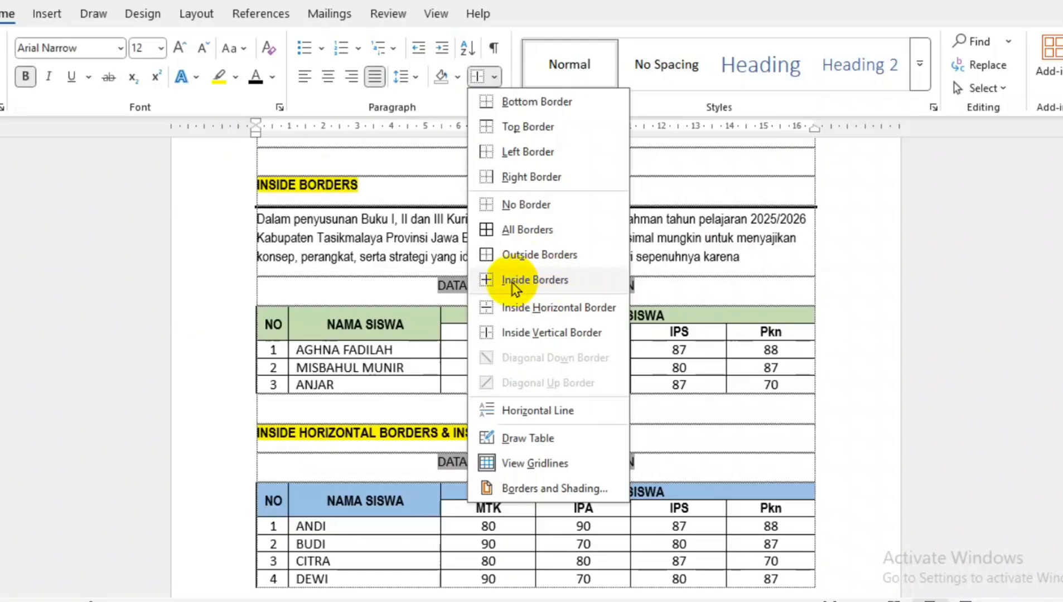
pyautogui.click(521, 282)
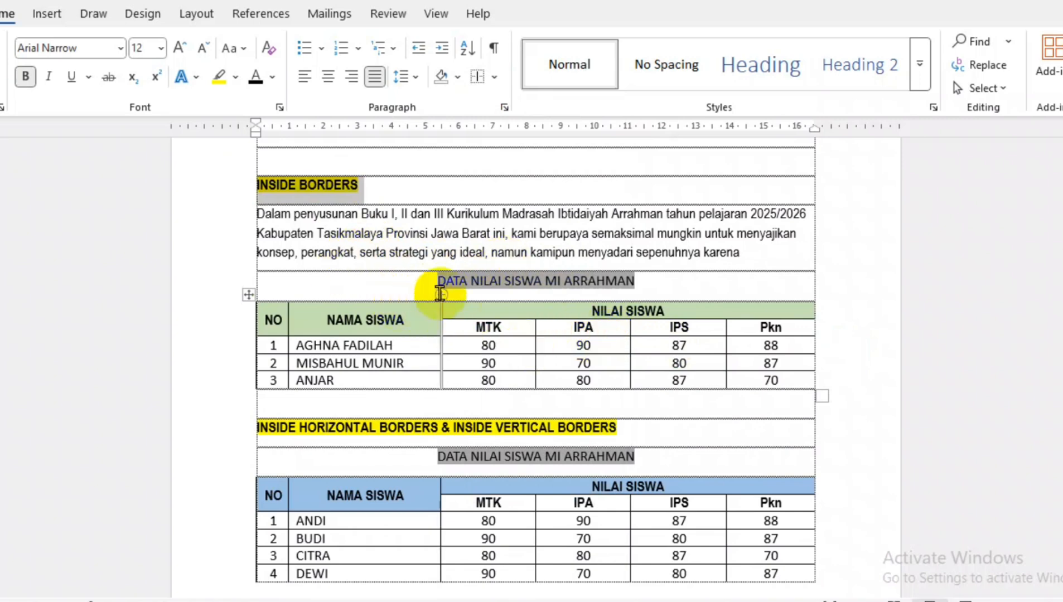
pyautogui.moveTo(256, 216); pyautogui.dragTo(798, 208)
pyautogui.click(389, 252)
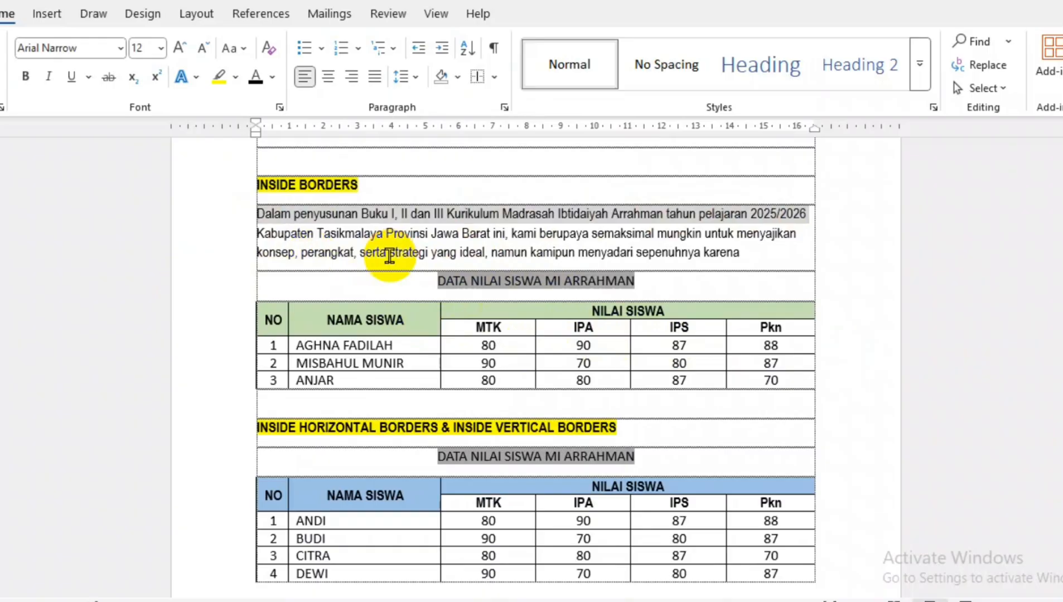
pyautogui.click(251, 297)
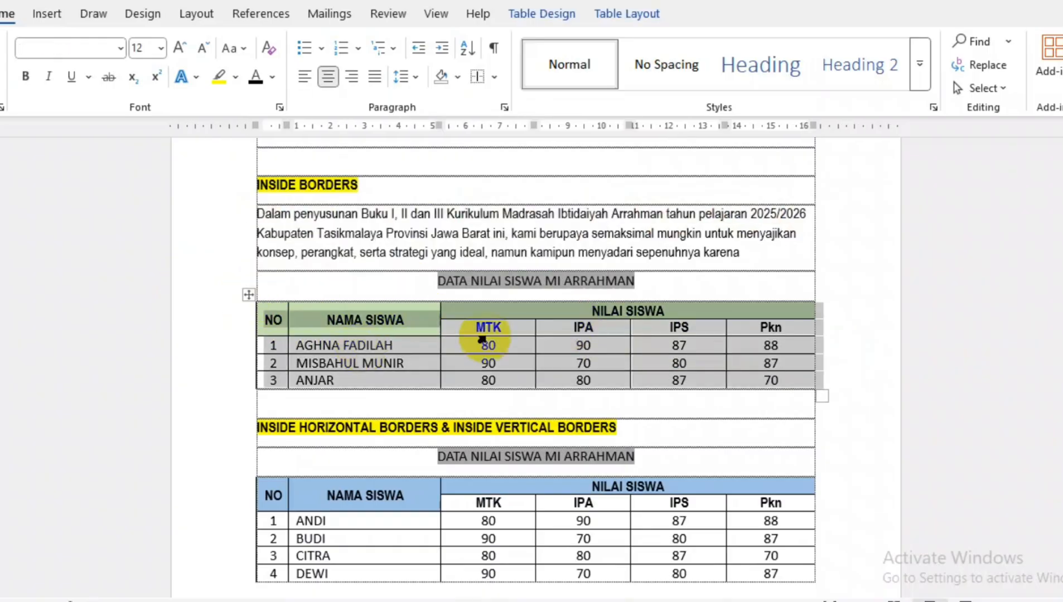
# Apply Inside Borders to the whole three-line paragraph below the "INSIDE BORDERS" heading.
pyautogui.moveTo(256, 222); pyautogui.dragTo(723, 256)
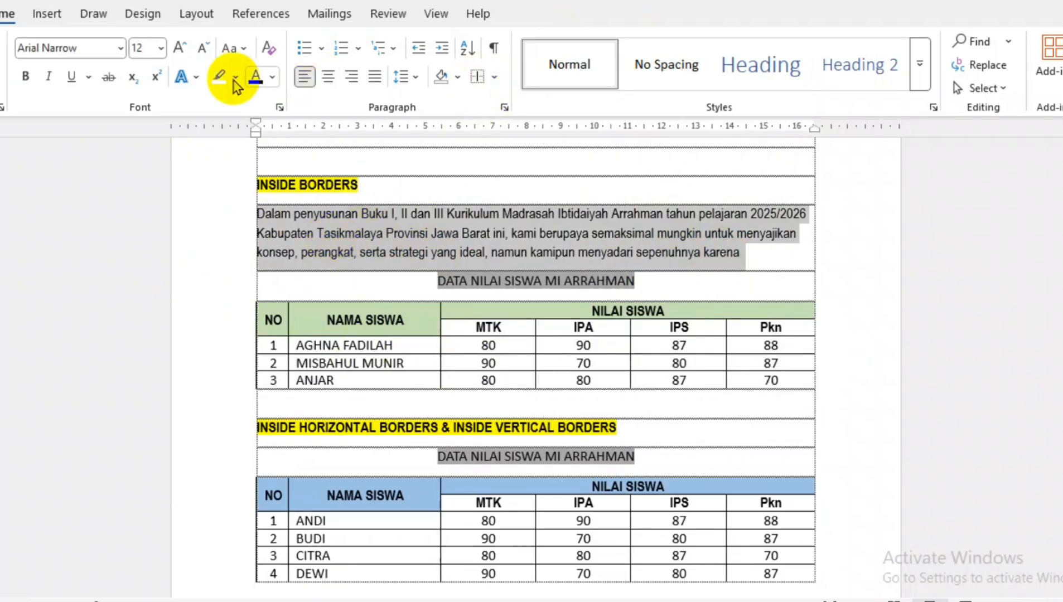
pyautogui.click(498, 81)
pyautogui.click(524, 278)
# Break the "INSIDE BORDERS" sample text into separate paragraphs after "2025/2026", "menyajikan" and "karena".
pyautogui.click(807, 215)
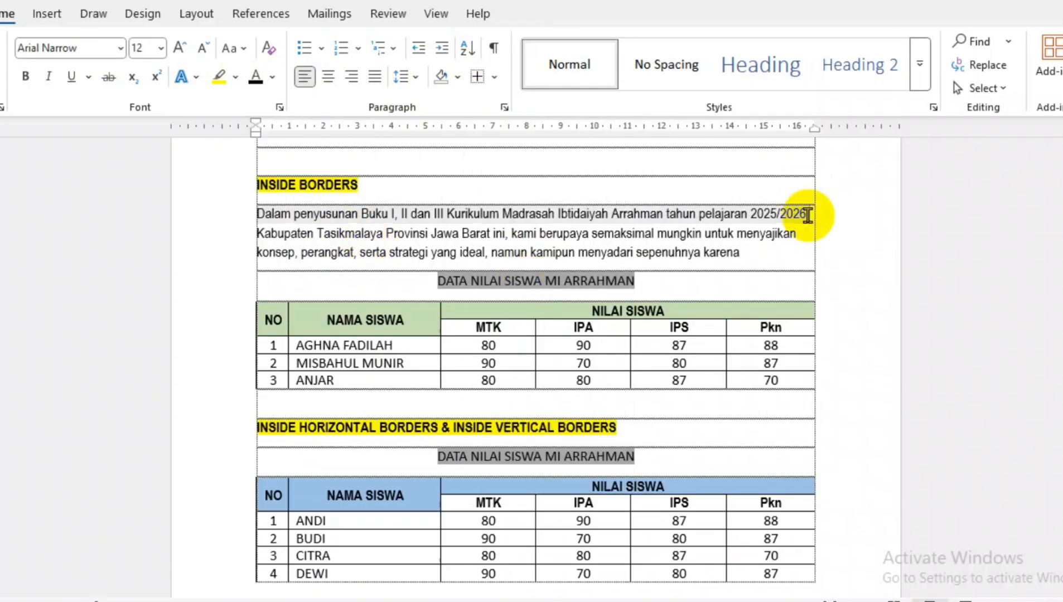
pyautogui.press('Return')
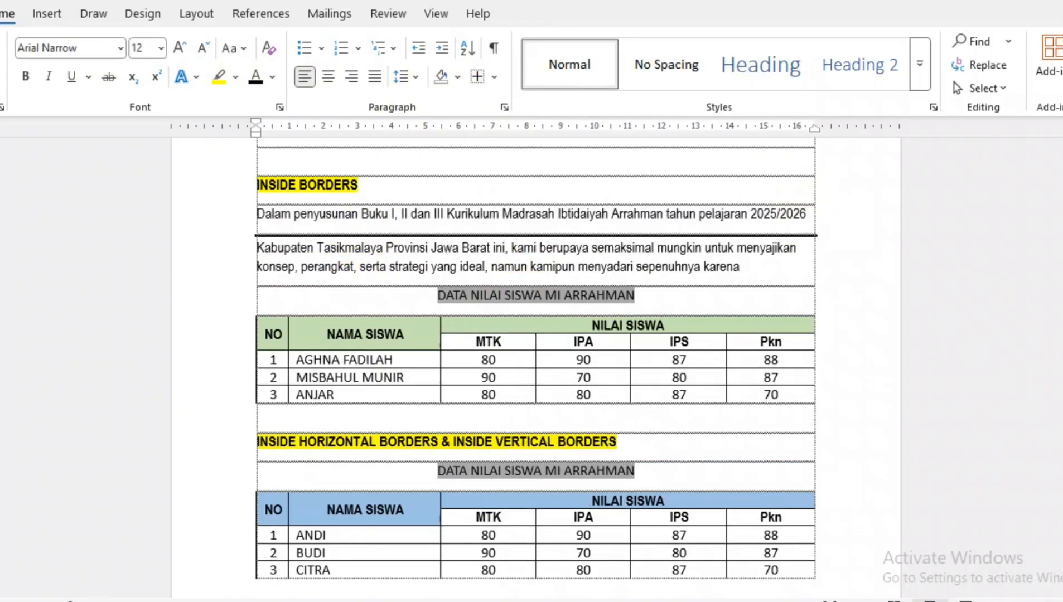
pyautogui.press('Return')
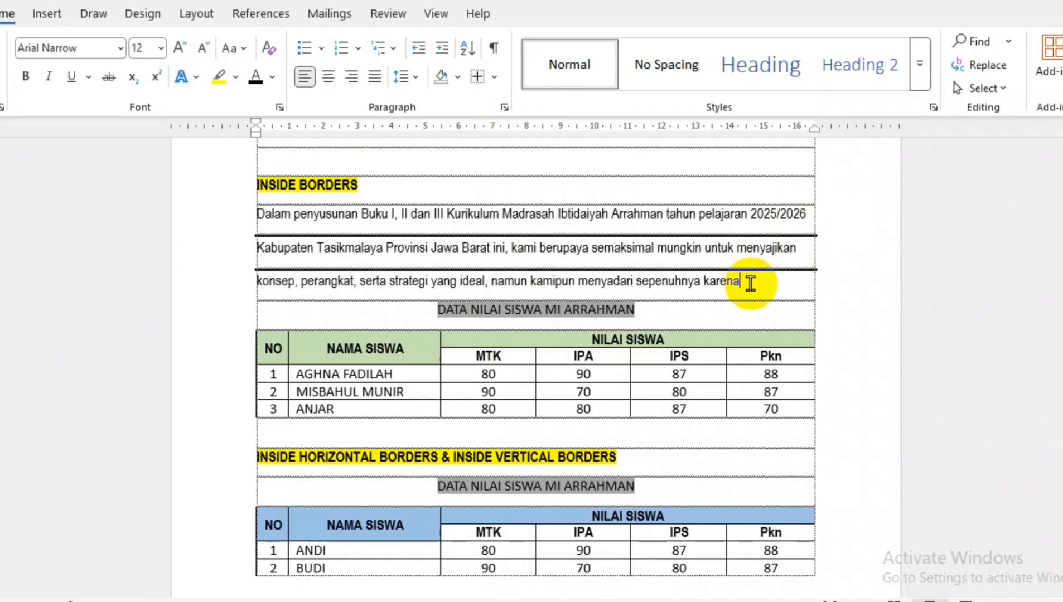
pyautogui.click(750, 284)
pyautogui.press('Return')
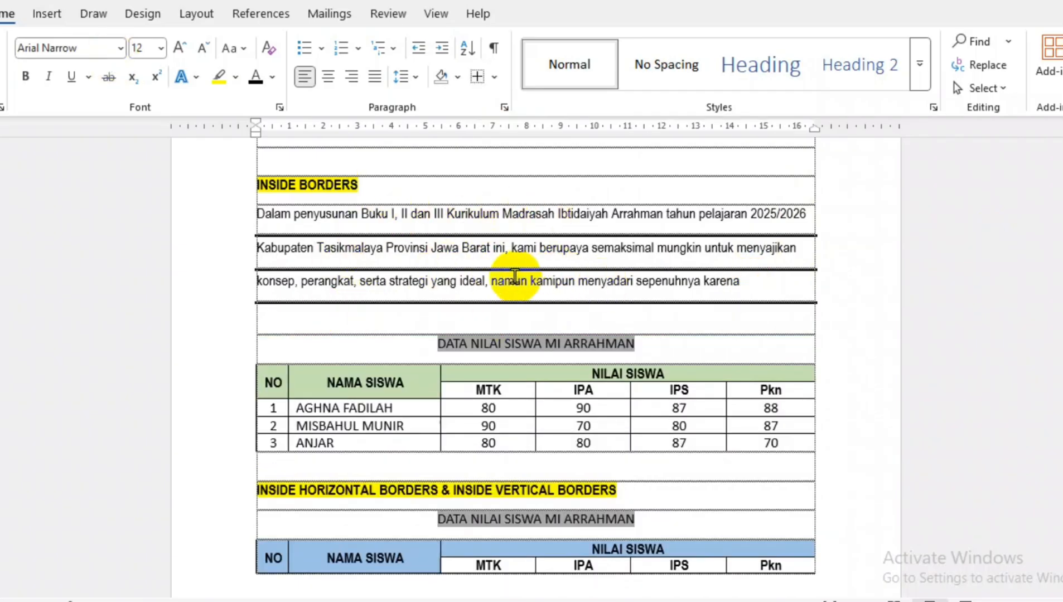
pyautogui.moveTo(256, 216); pyautogui.dragTo(724, 309)
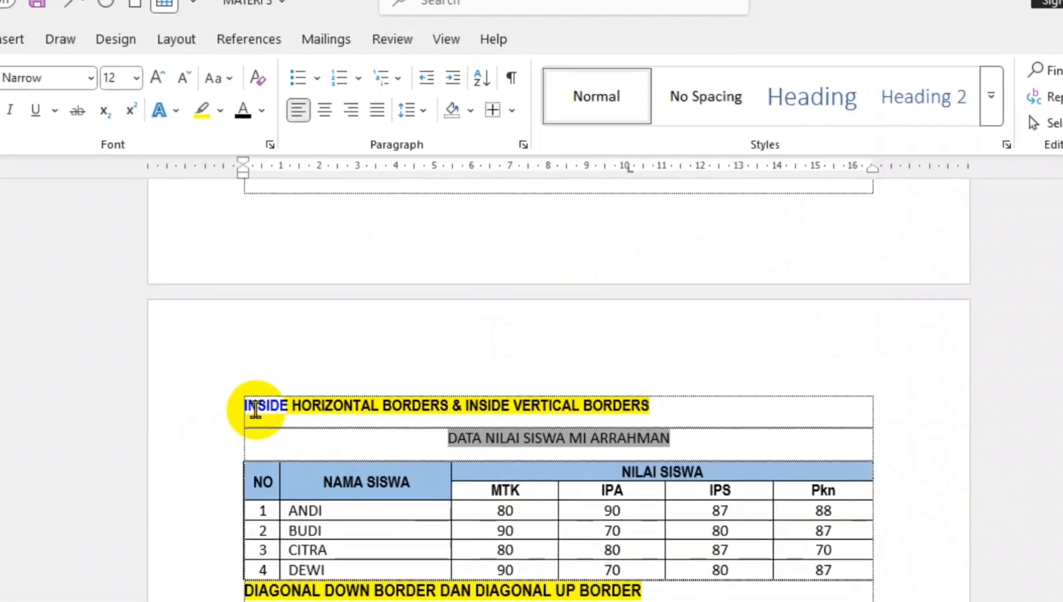
# Examine the Inside Horizontal Border and Inside Vertical Border options for the "INSIDE HORIZONTAL BORDERS & INSIDE VERTICAL BORDERS" section.
pyautogui.moveTo(246, 406); pyautogui.dragTo(642, 406)
pyautogui.moveTo(685, 497); pyautogui.dragTo(694, 496)
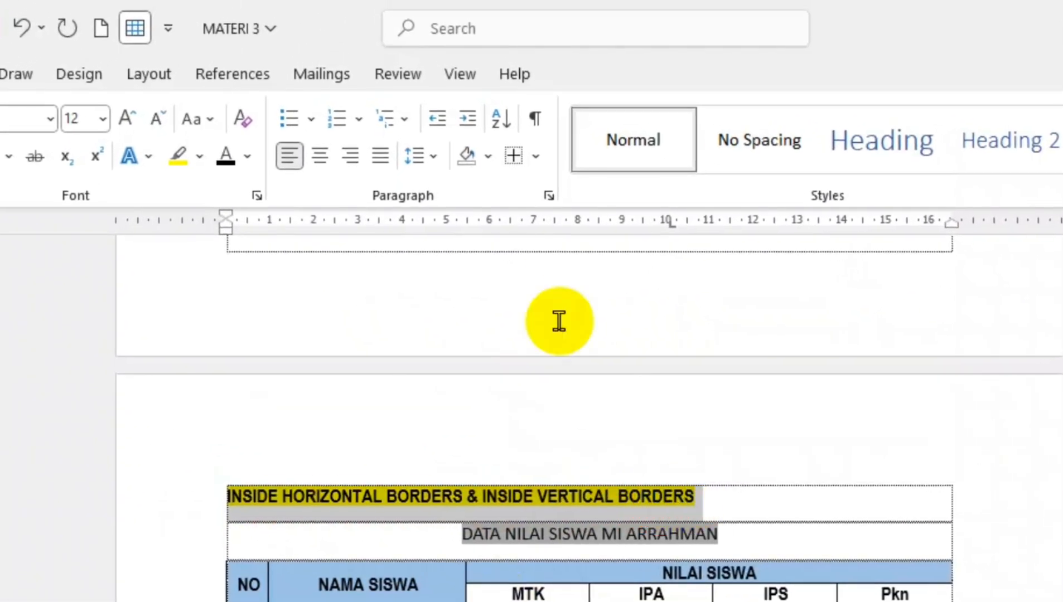
pyautogui.click(535, 157)
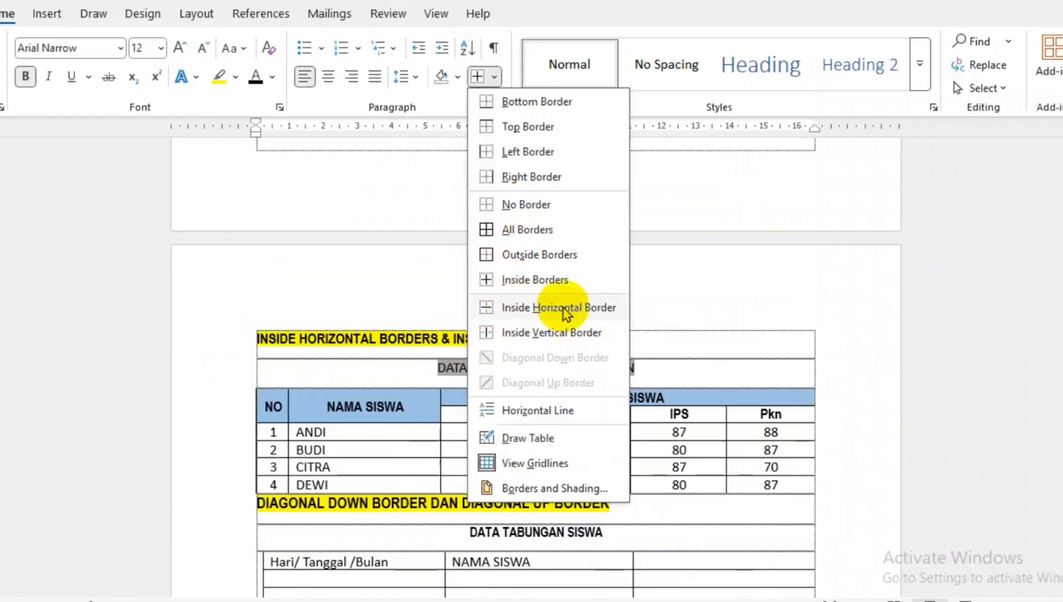
pyautogui.click(357, 374)
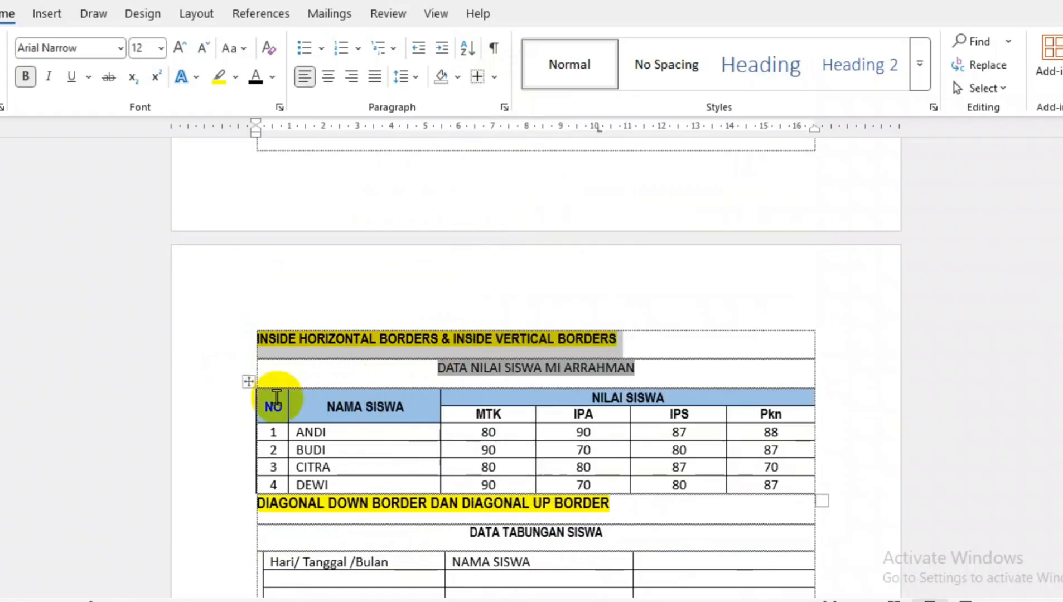
pyautogui.click(251, 375)
pyautogui.click(679, 351)
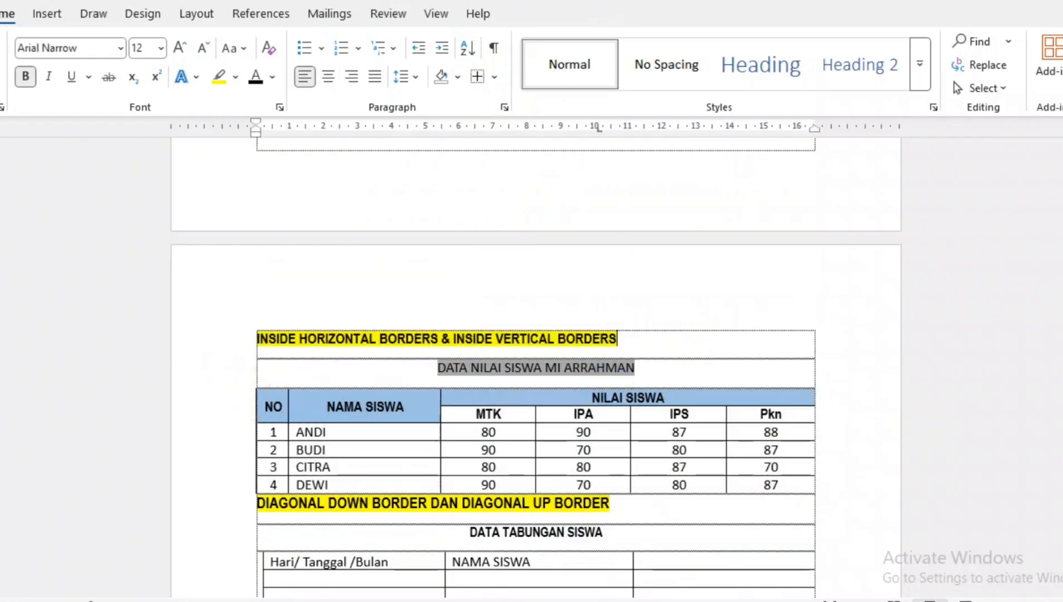
# Apply an Inside Horizontal Border to the whole blue-headed table in the "INSIDE HORIZONTAL BORDERS & INSIDE VERTICAL BORDERS" section.
pyautogui.scroll(-3, 436, 368)
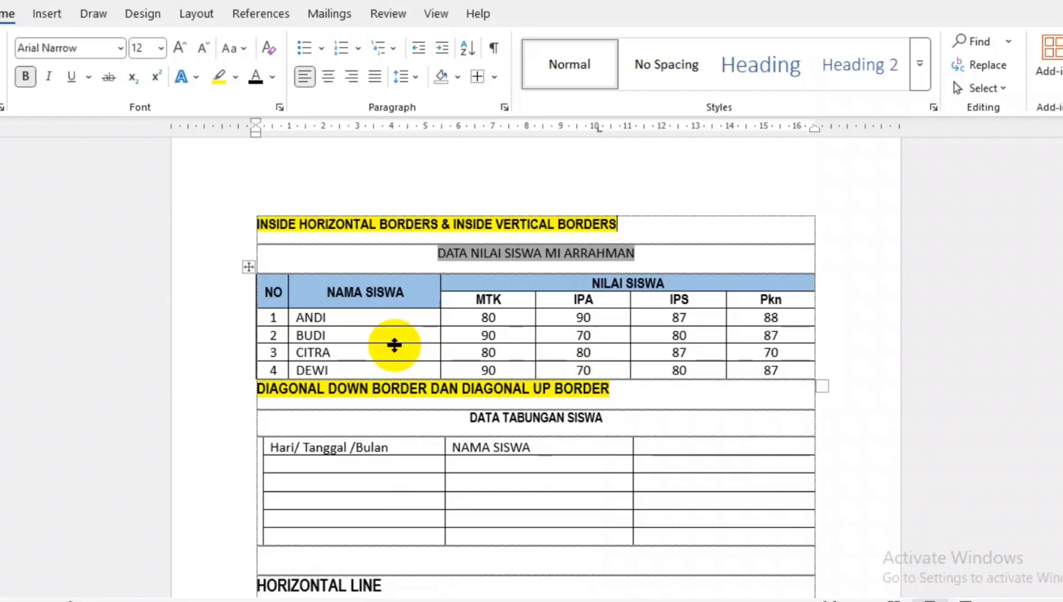
pyautogui.click(249, 267)
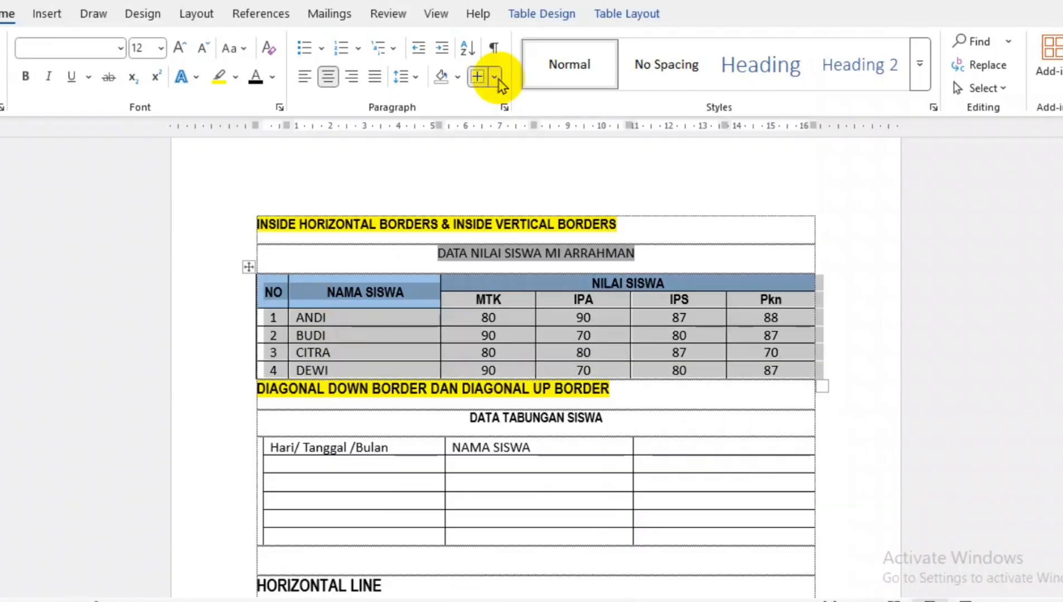
pyautogui.click(498, 81)
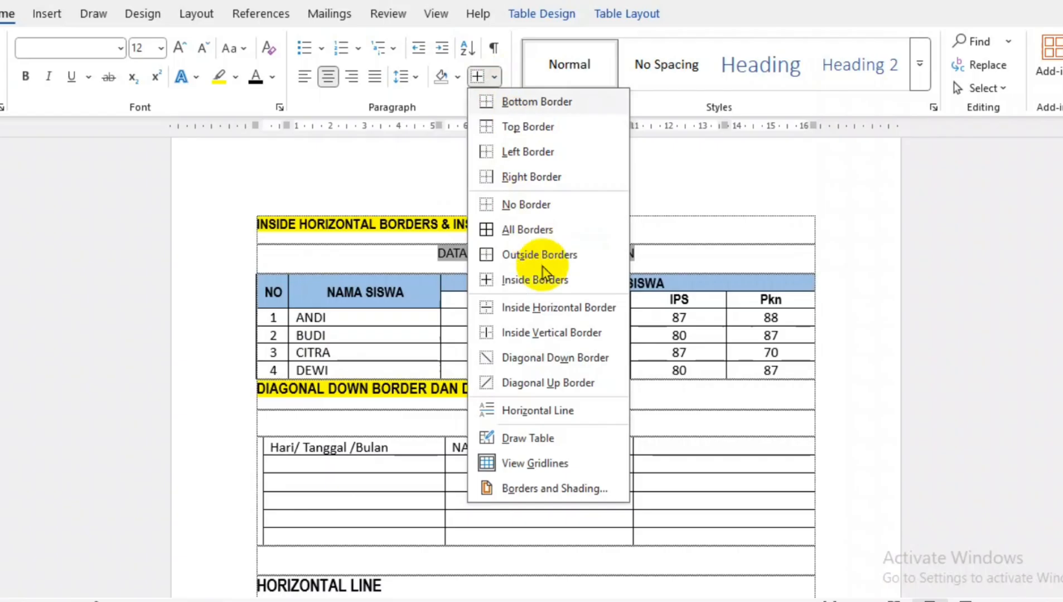
pyautogui.click(574, 313)
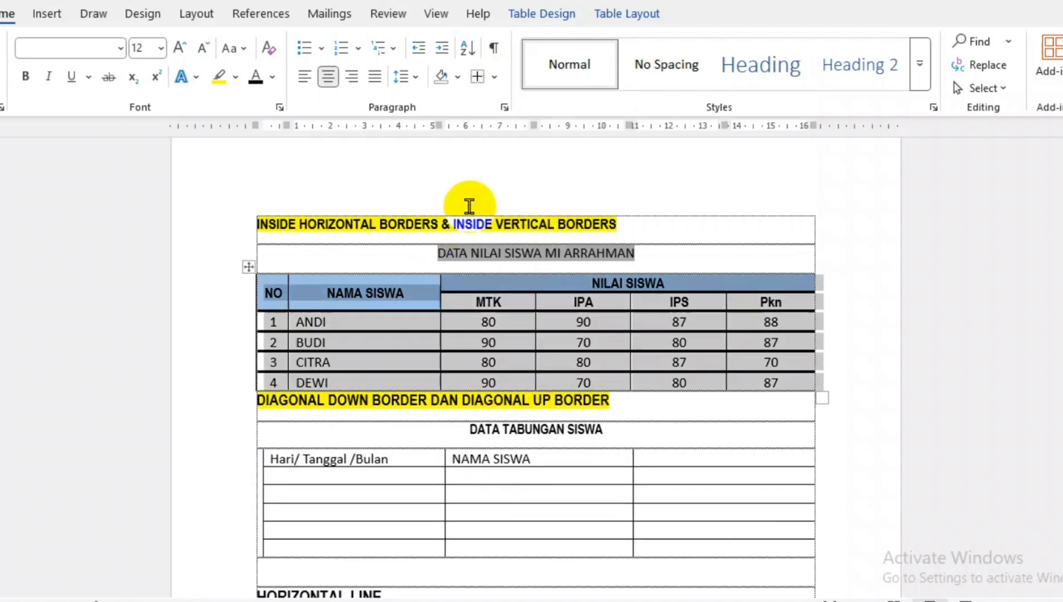
# Apply an Inside Vertical Border to the same blue-headed table of student scores.
pyautogui.click(496, 78)
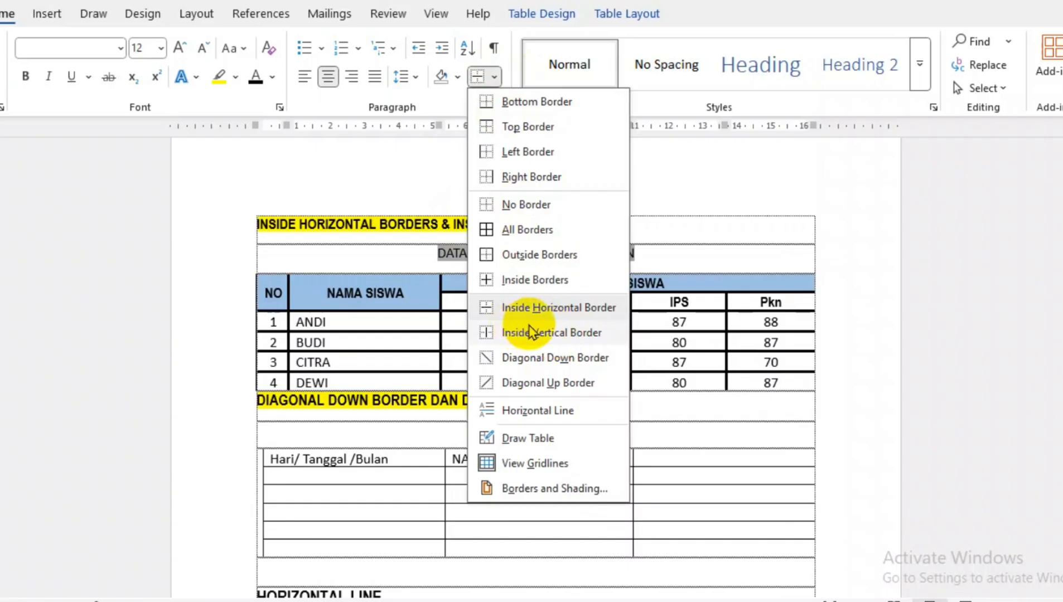
pyautogui.click(559, 335)
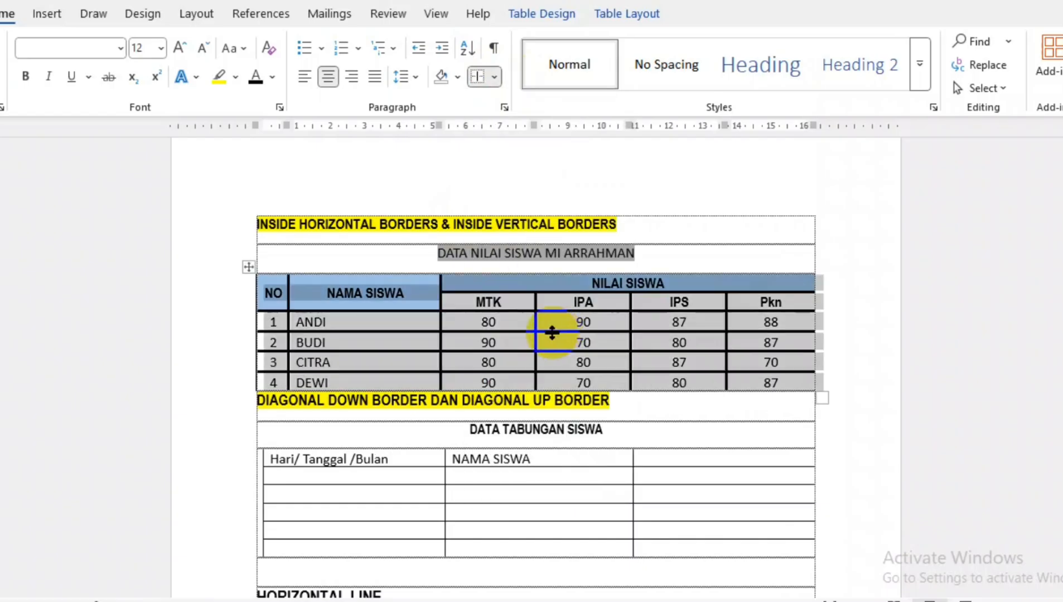
pyautogui.click(409, 306)
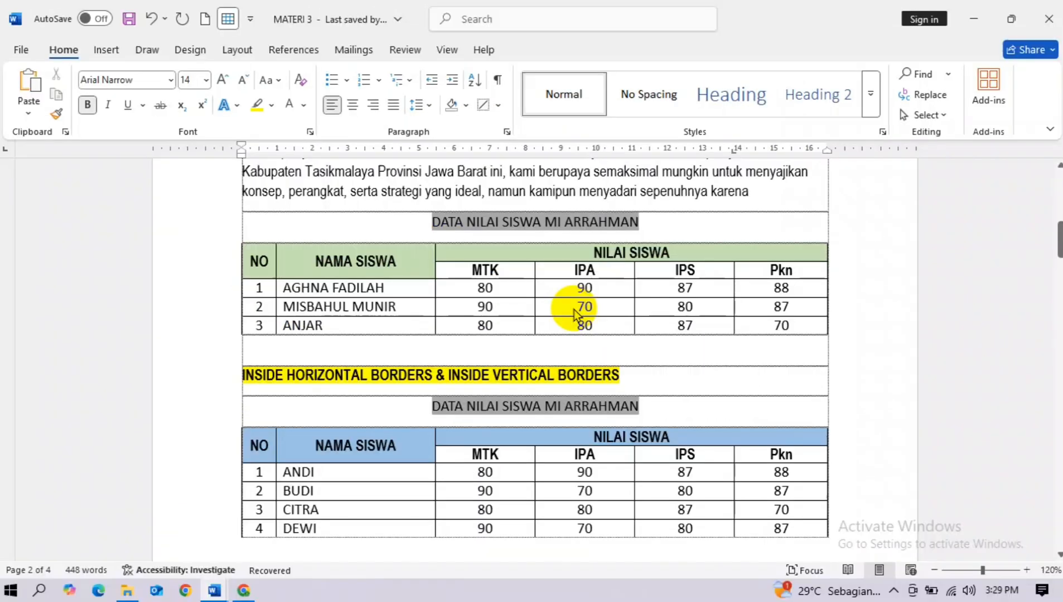
# Examine the Inside Horizontal Border and Inside Vertical Border options with the whole blue-headed table selected.
pyautogui.click(234, 422)
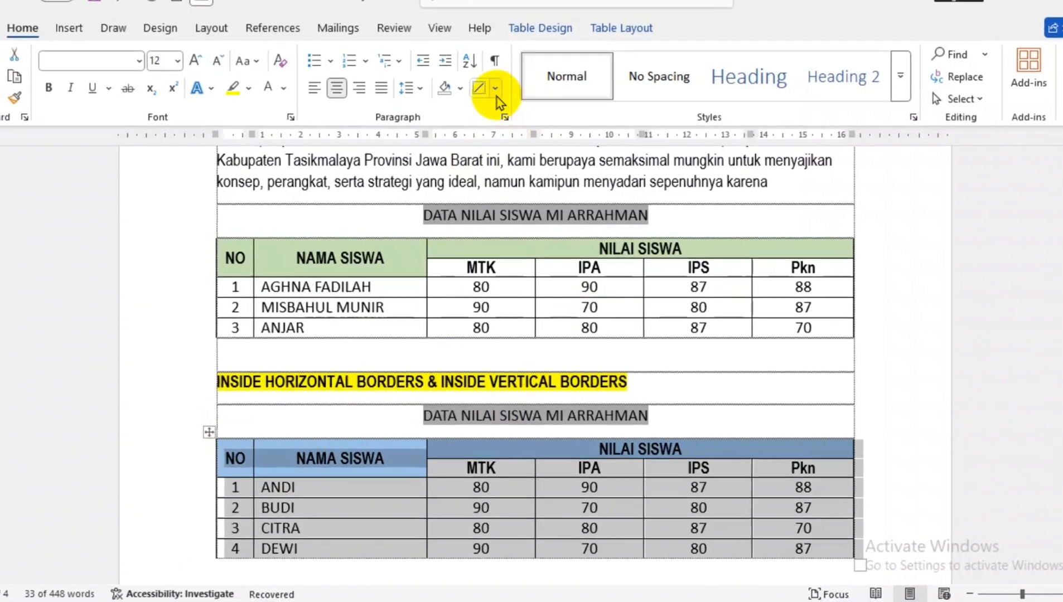
pyautogui.click(497, 104)
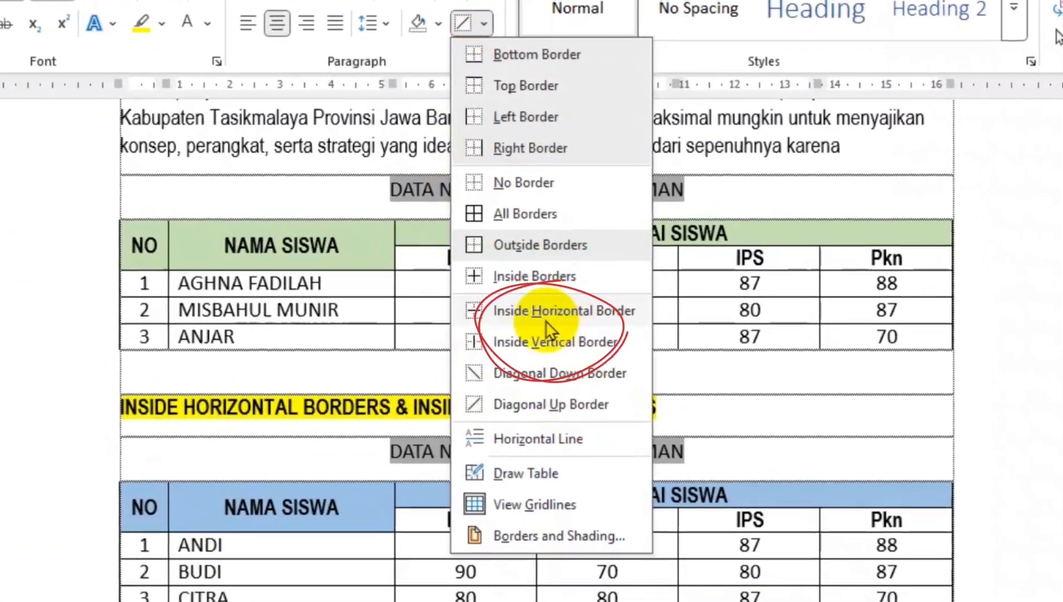
pyautogui.click(535, 311)
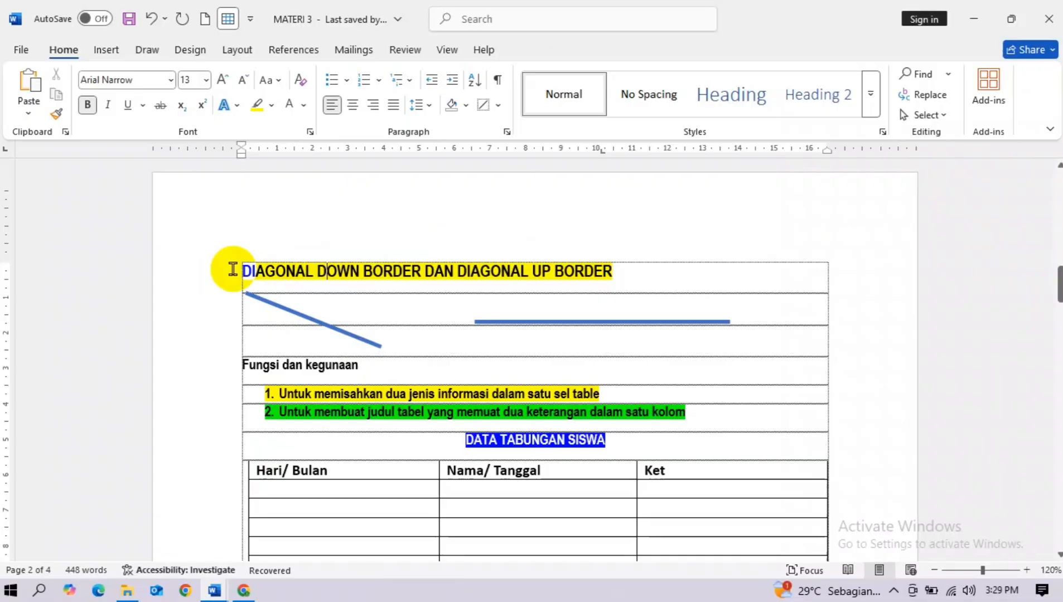
# Examine the "DIAGONAL DOWN BORDER DAN DIAGONAL UP BORDER" heading and the availability of both diagonal options for that heading text.
pyautogui.moveTo(331, 267); pyautogui.dragTo(601, 268)
pyautogui.click(601, 265)
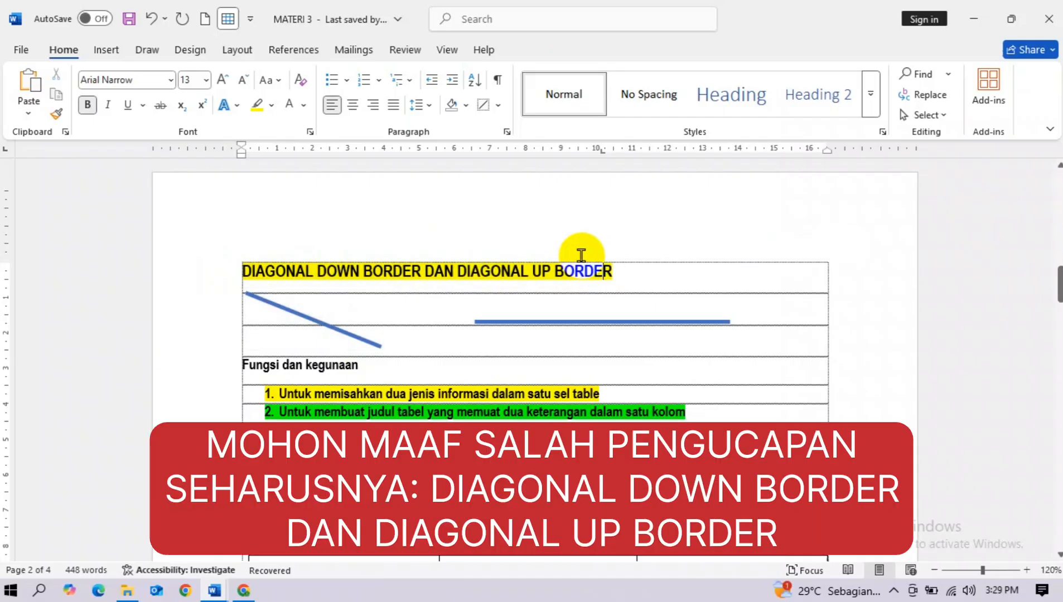
pyautogui.click(498, 104)
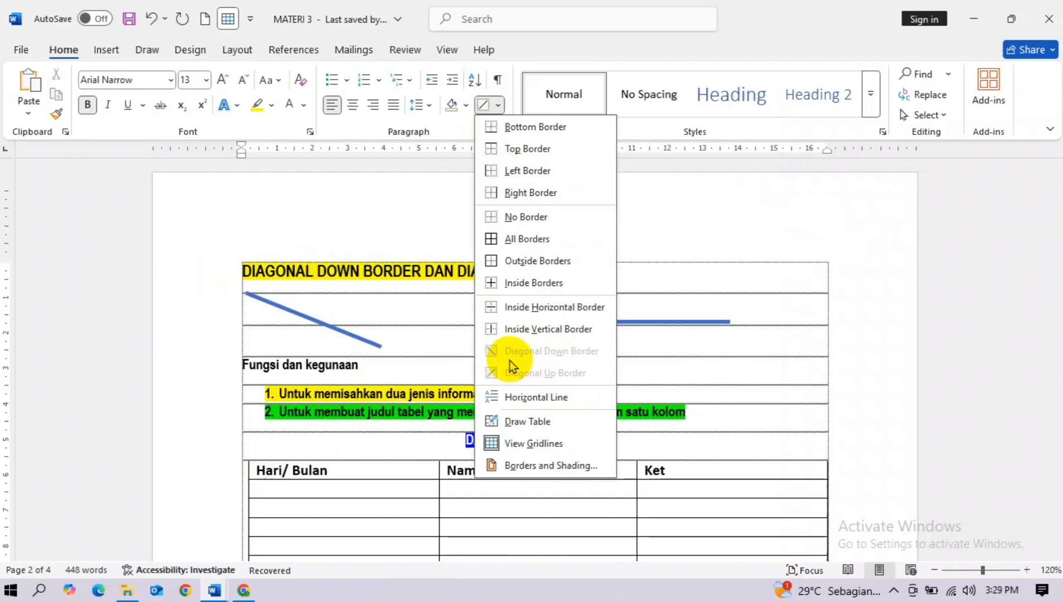
pyautogui.click(391, 315)
# Compare the availability of the diagonal border options with the "DATA TABUNGAN SISWA" table selected and with the cursor outside it.
pyautogui.click(292, 488)
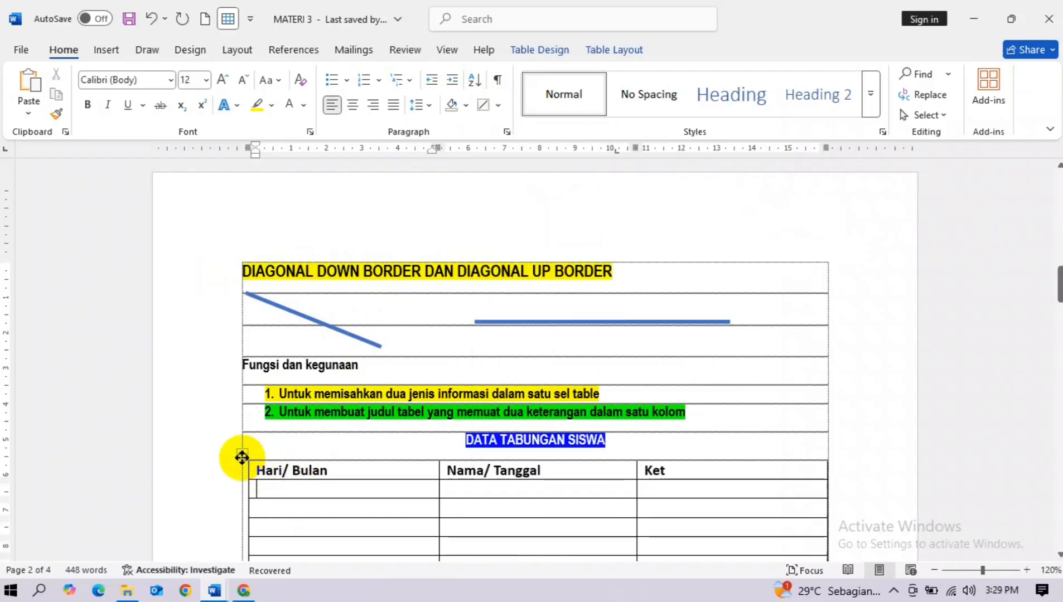
pyautogui.click(242, 457)
pyautogui.moveTo(1060, 285); pyautogui.dragTo(1059, 295)
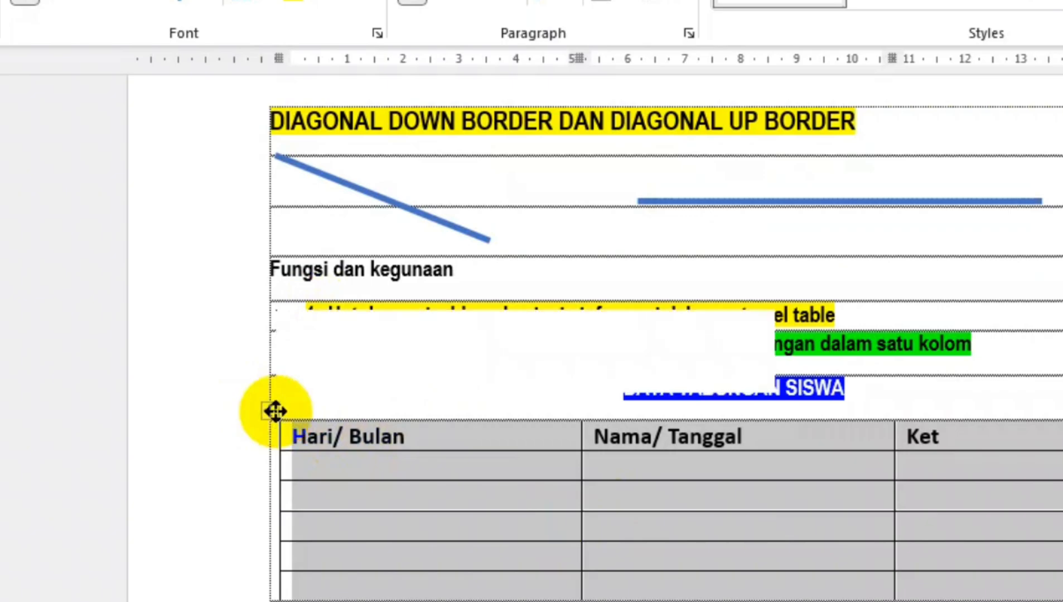
pyautogui.click(678, 8)
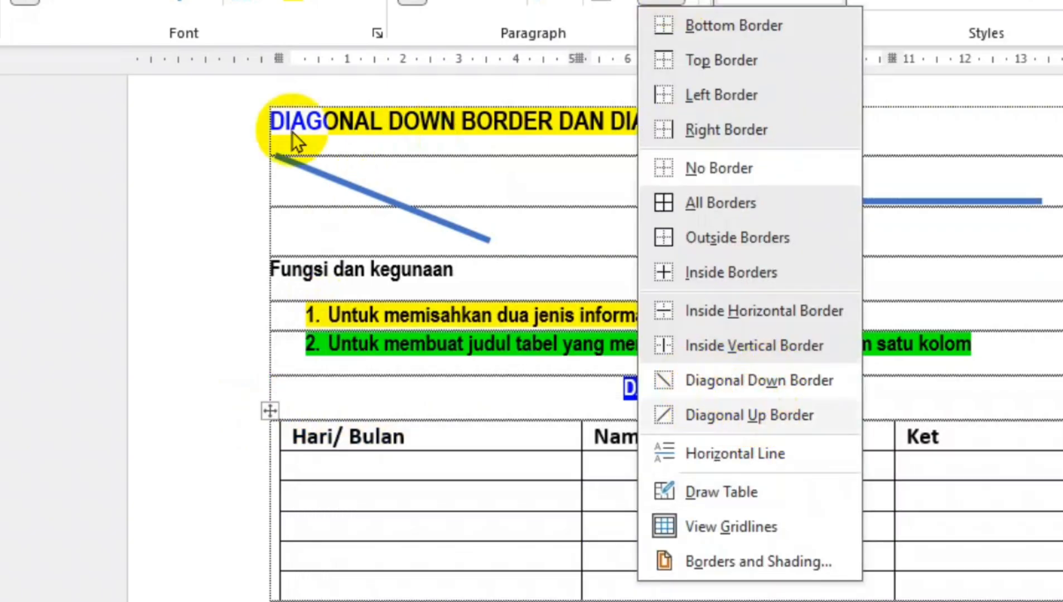
pyautogui.click(440, 167)
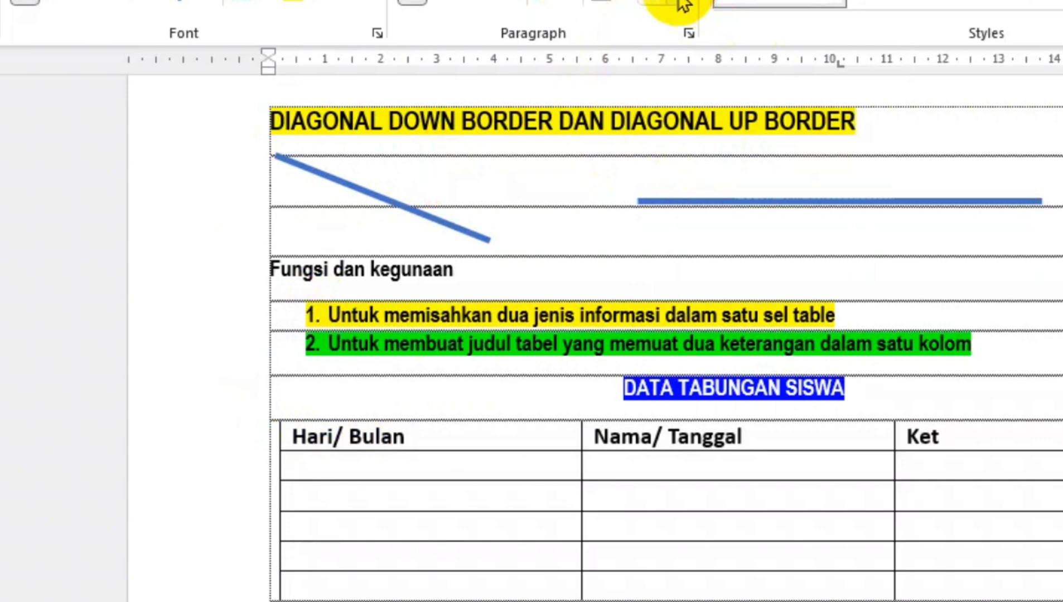
pyautogui.click(682, 6)
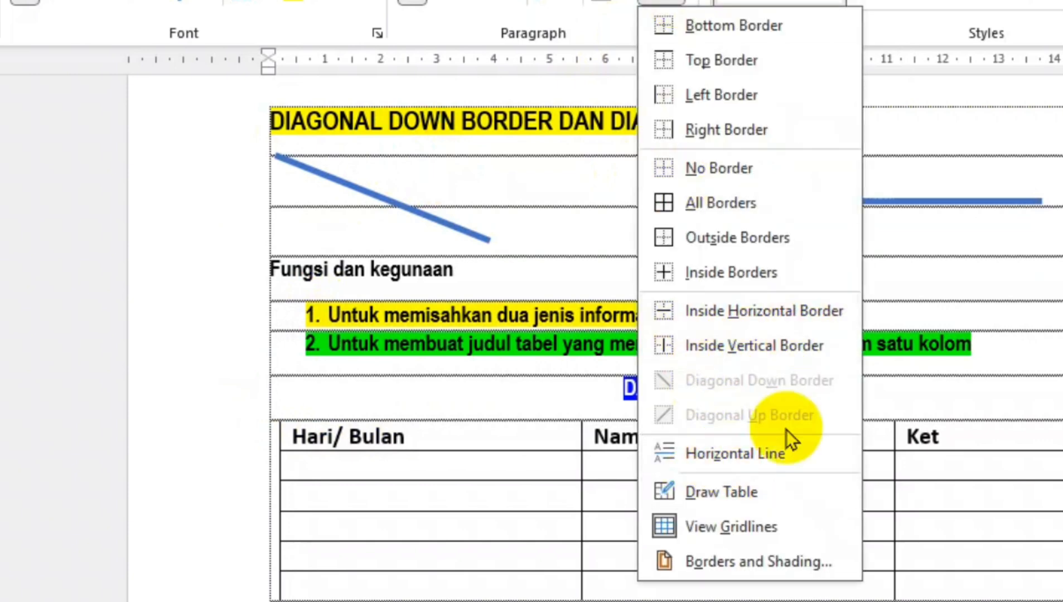
pyautogui.click(307, 451)
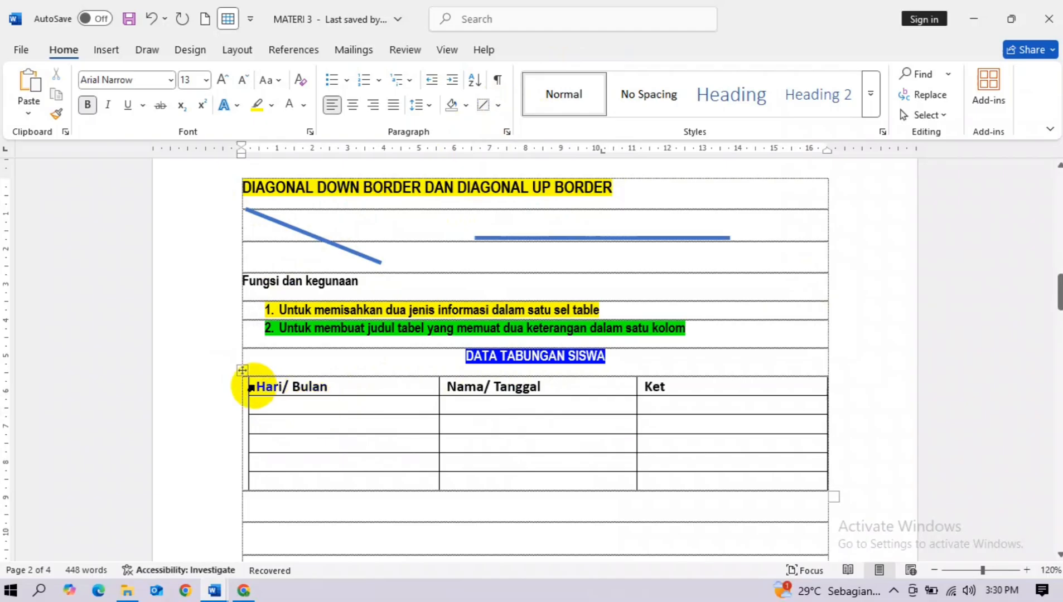
# Examine the "Hari/ Bulan" and "Nama/ Tanggal" header cells together with the two listed uses under "Fungsi dan kegunaan".
pyautogui.click(251, 387)
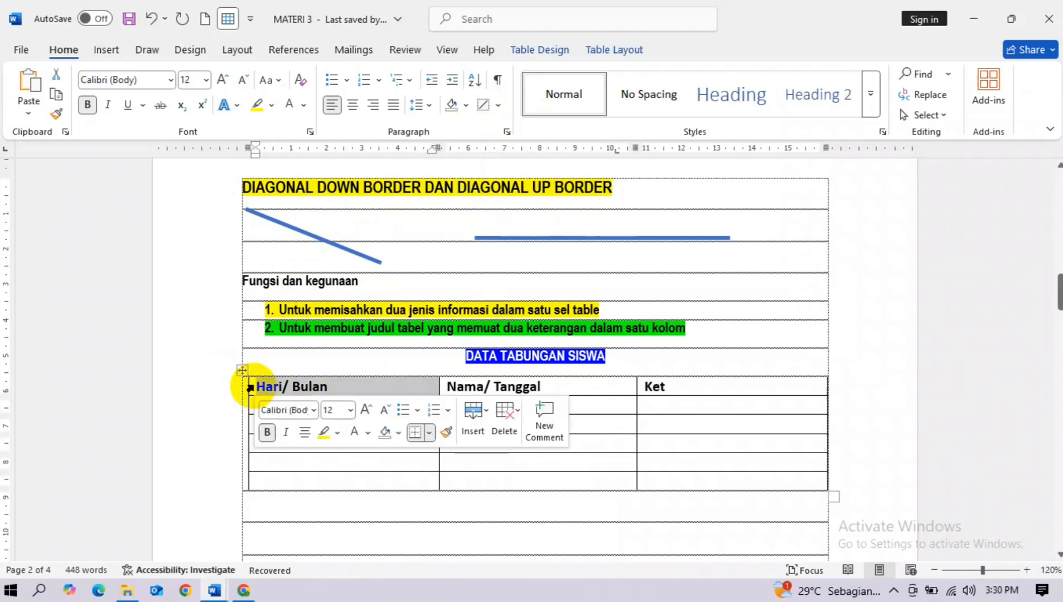
pyautogui.click(320, 384)
pyautogui.moveTo(456, 392); pyautogui.dragTo(593, 392)
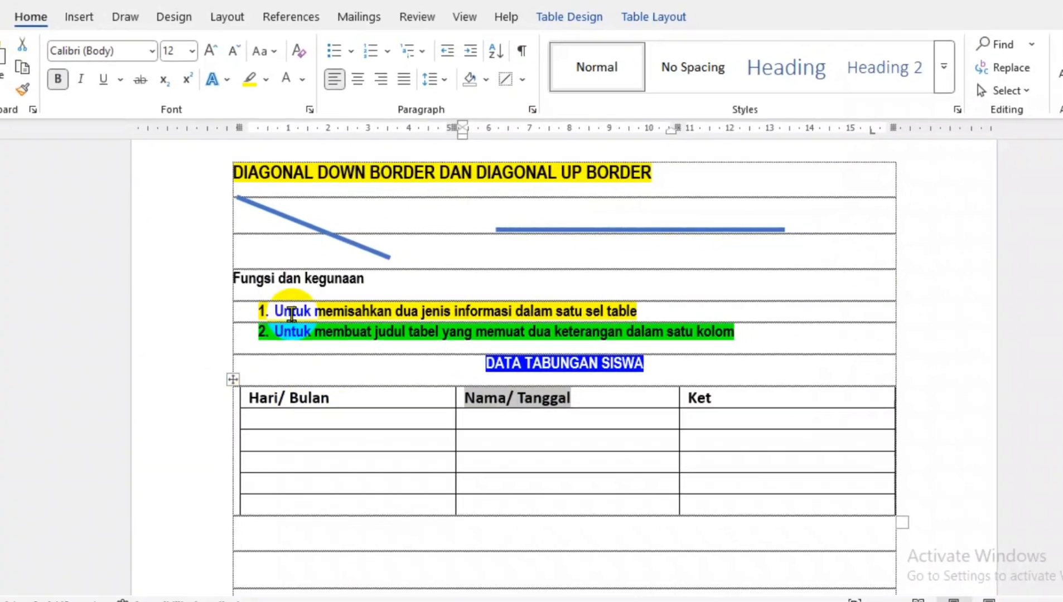
pyautogui.moveTo(273, 311); pyautogui.dragTo(615, 310)
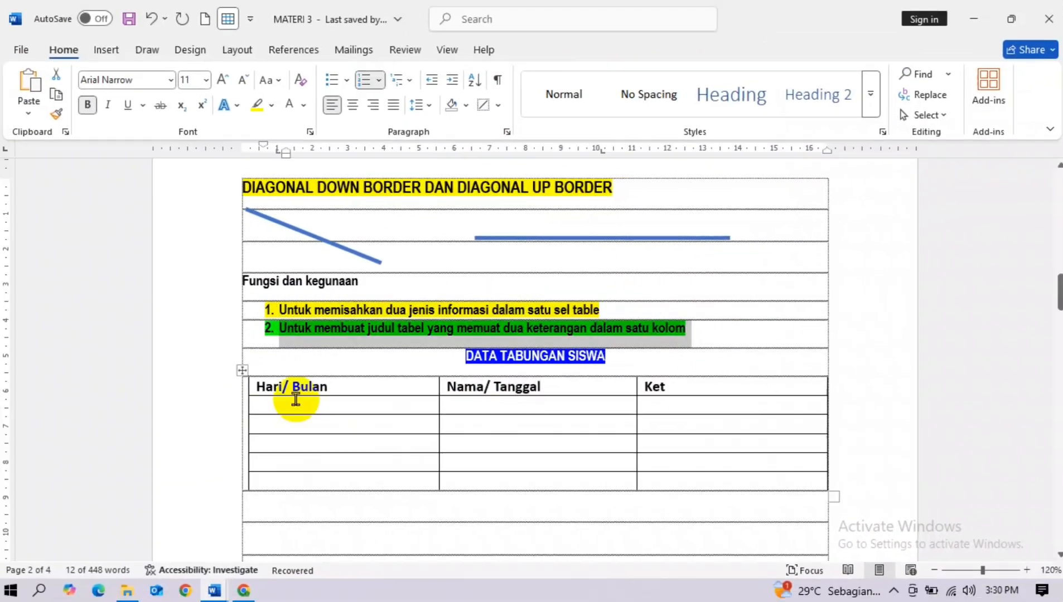
pyautogui.moveTo(274, 391); pyautogui.dragTo(249, 395)
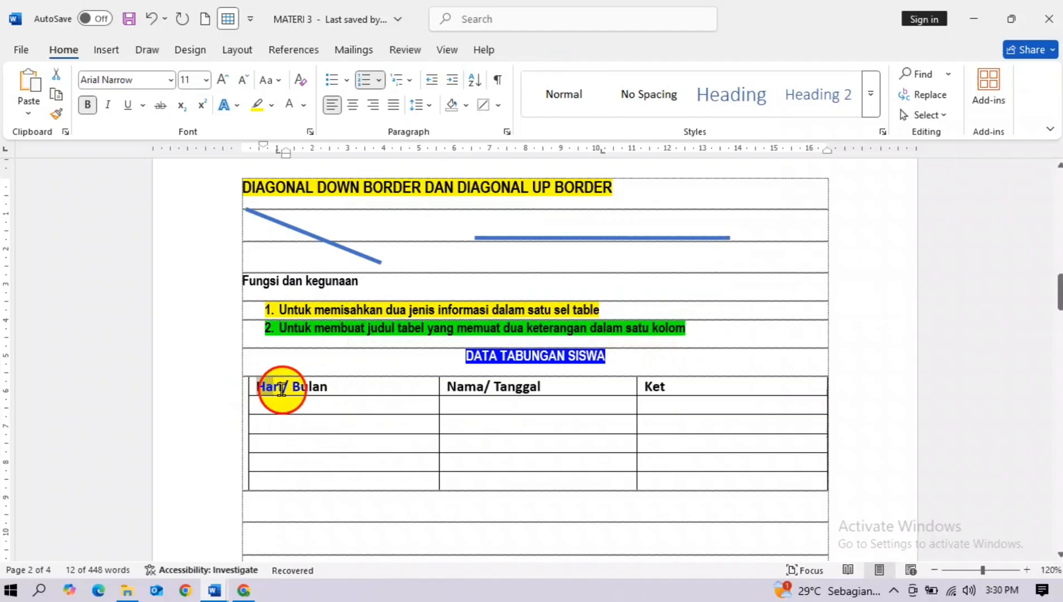
pyautogui.doubleClick(310, 388)
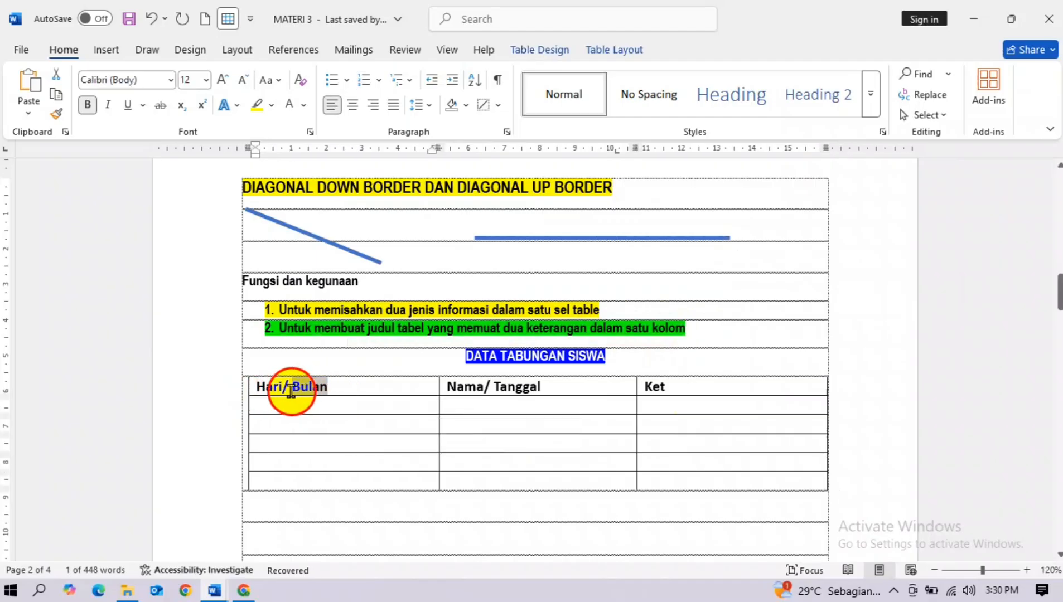
pyautogui.click(396, 387)
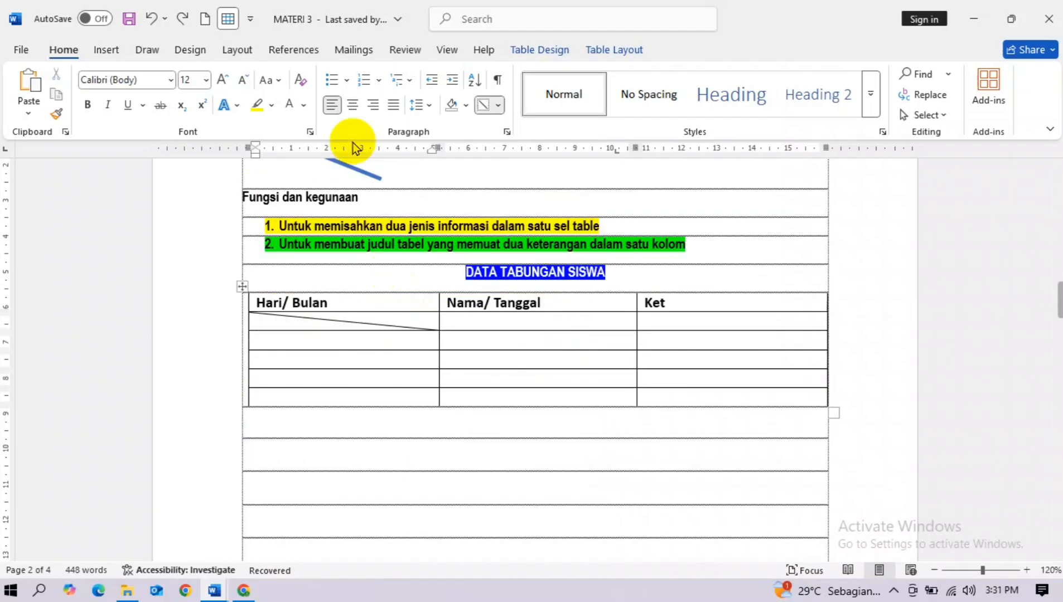
# Enter "Hari Bulan" centred and bold in the diagonally split cell below "Hari/ Bulan", with the two words spaced apart across the line.
pyautogui.click(351, 105)
pyautogui.write('Hari Bulan')
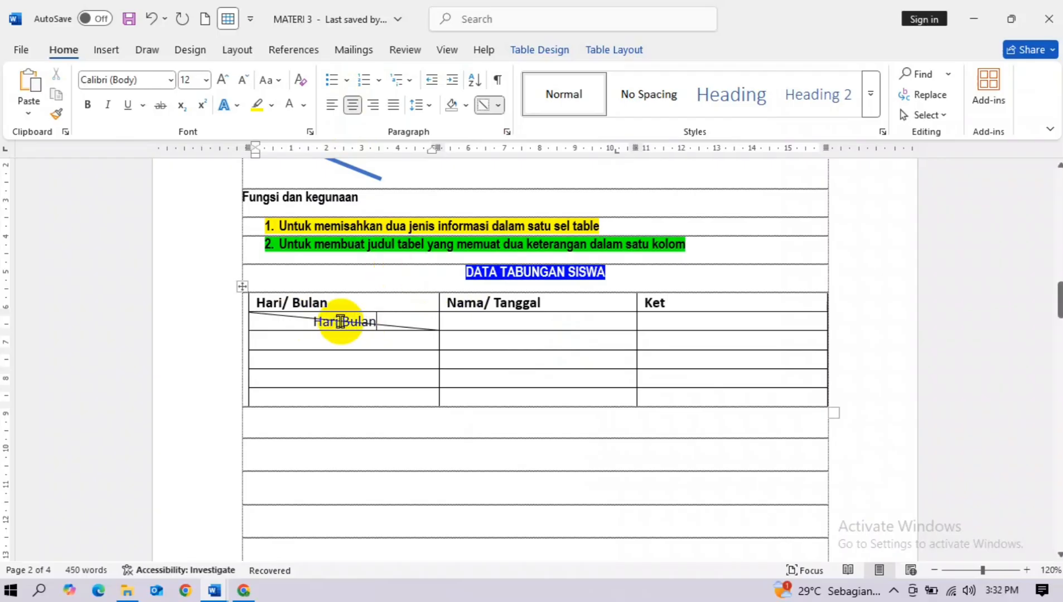
pyautogui.click(341, 322)
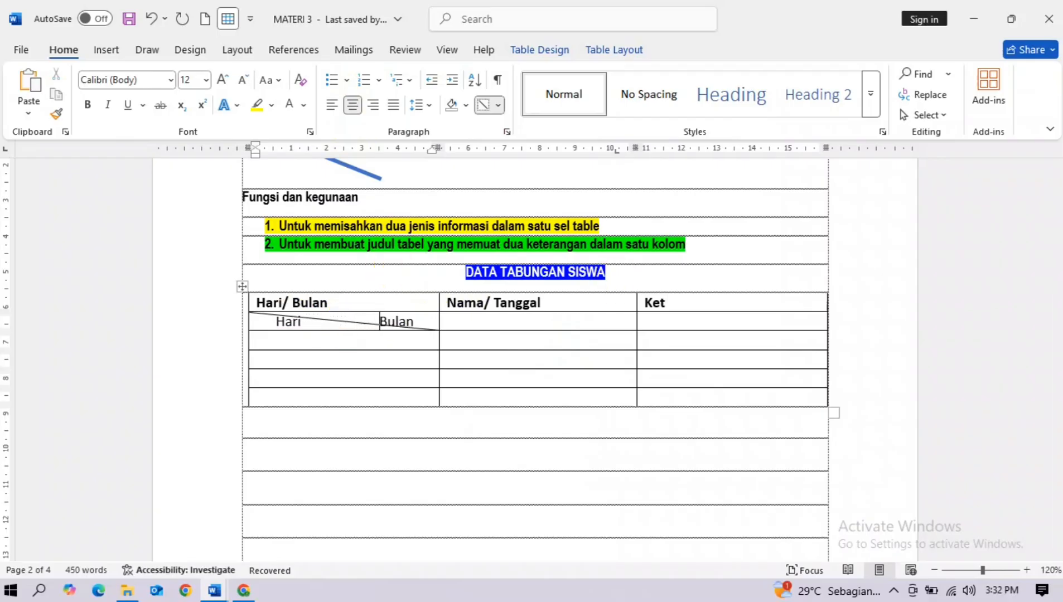
pyautogui.moveTo(254, 322); pyautogui.dragTo(415, 321)
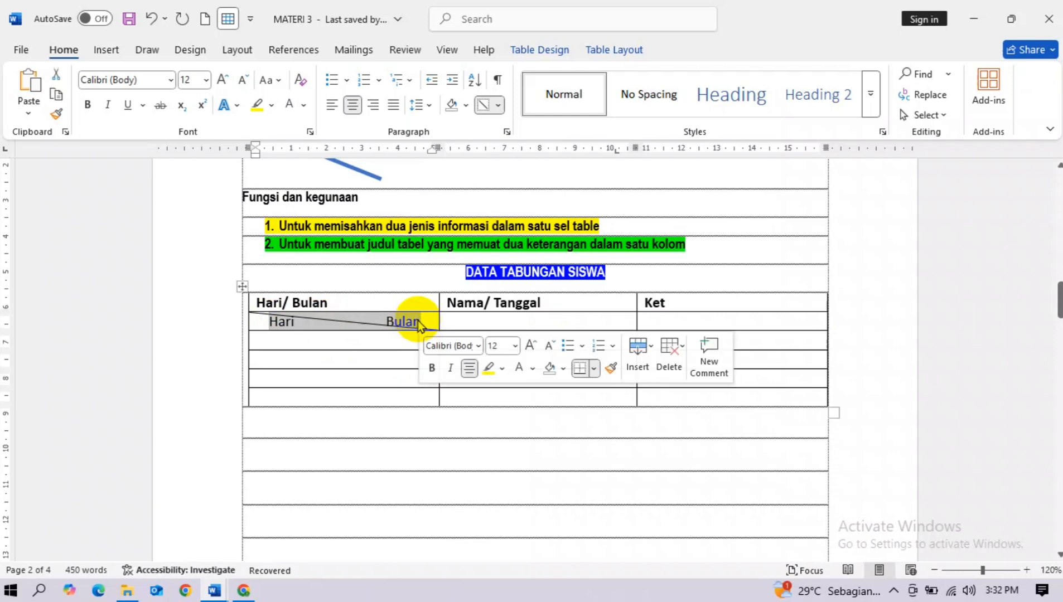
pyautogui.click(87, 105)
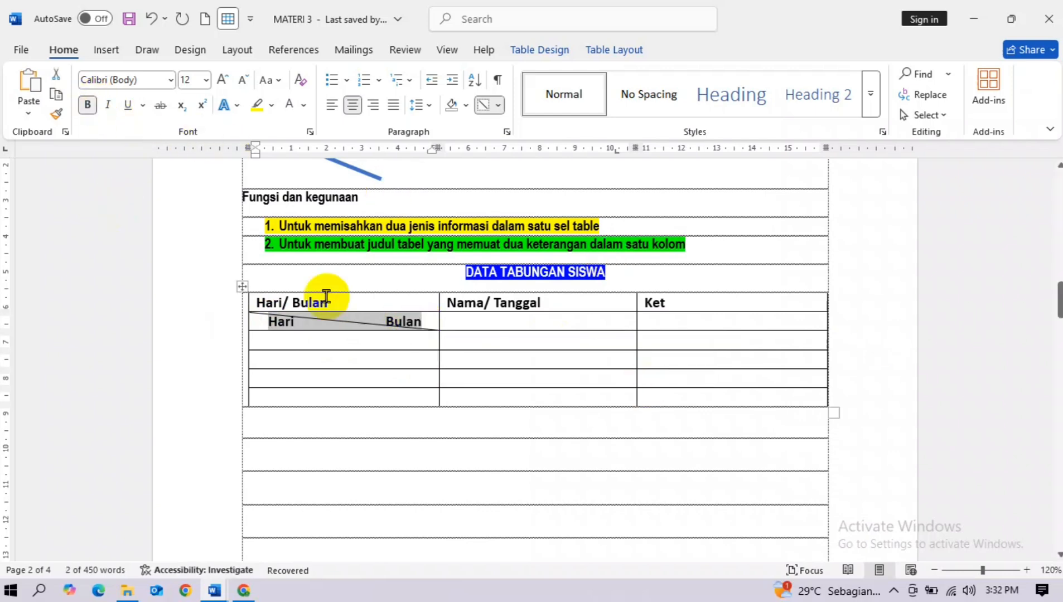
# Format "Hari" as subscript and "Bulan" as superscript in the diagonally split cell.
pyautogui.doubleClick(288, 323)
pyautogui.click(181, 104)
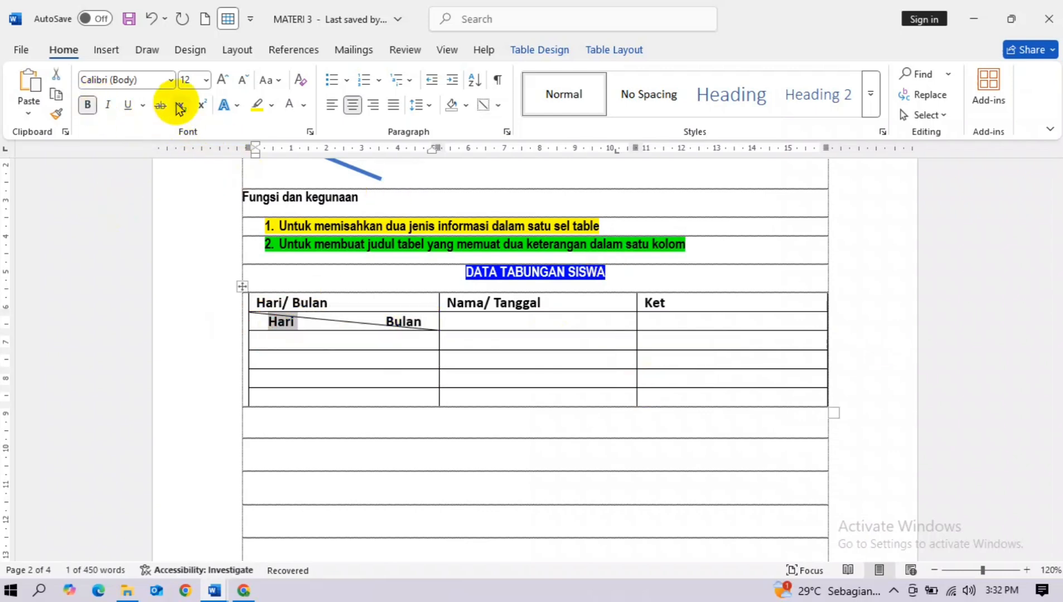
pyautogui.doubleClick(379, 320)
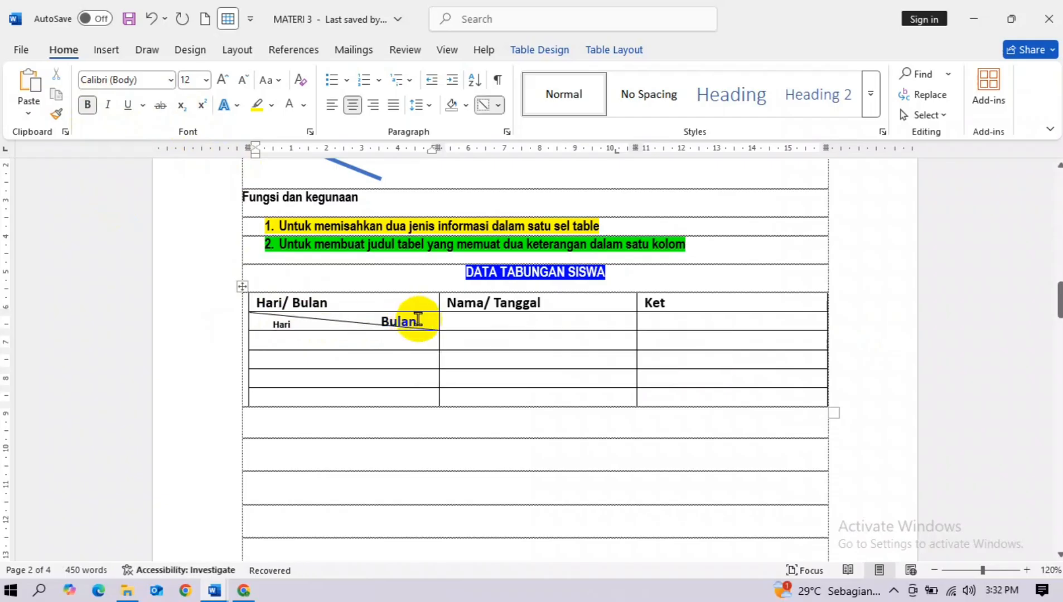
pyautogui.click(311, 324)
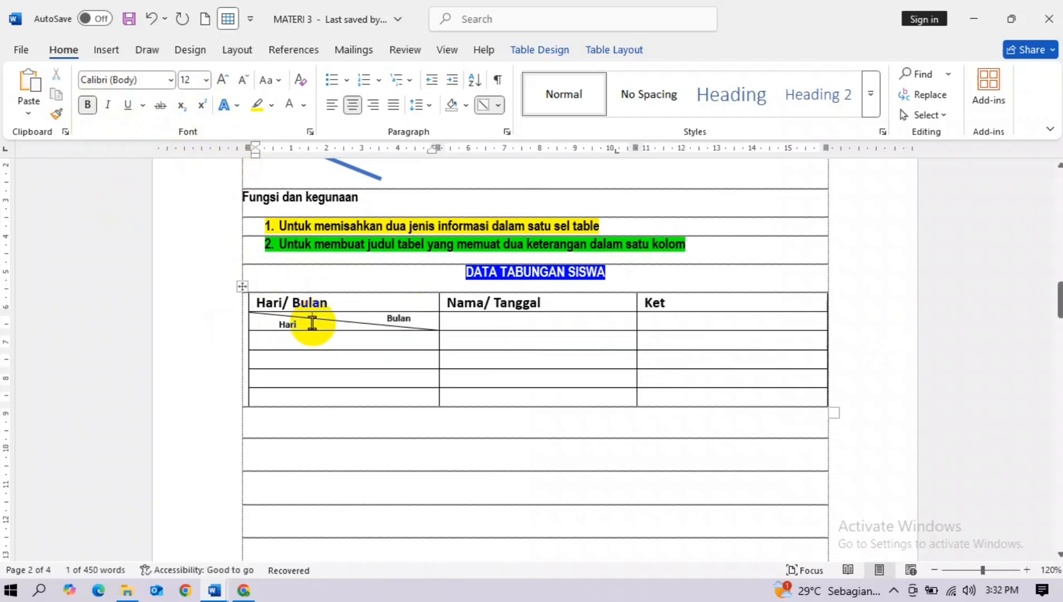
# Enlarge the "Hari" and "Bulan" text in the diagonally split cell to font size 16.
pyautogui.click(266, 325)
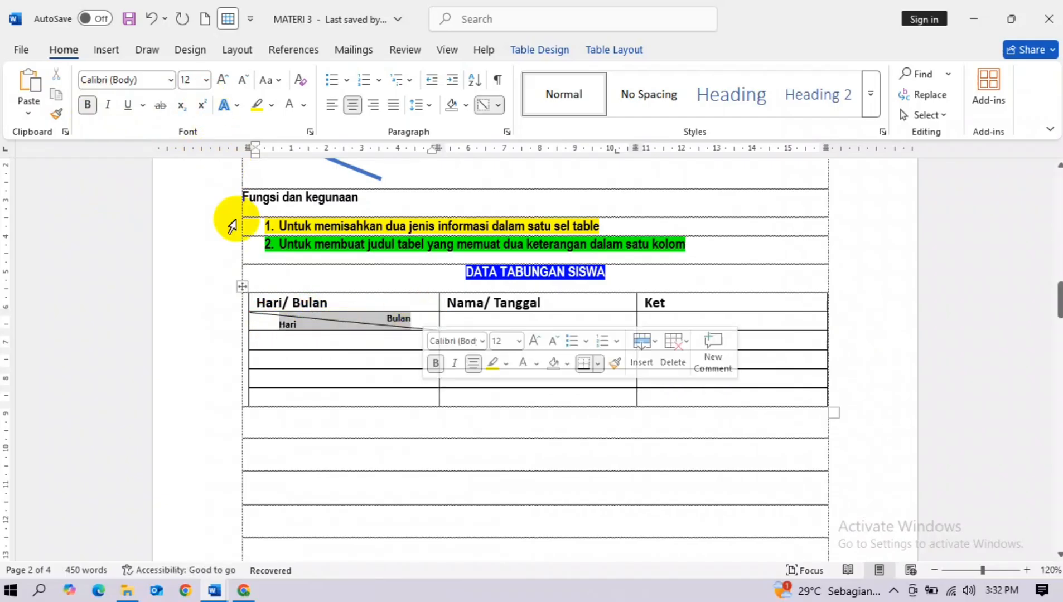
pyautogui.click(222, 81)
pyautogui.click(222, 81)
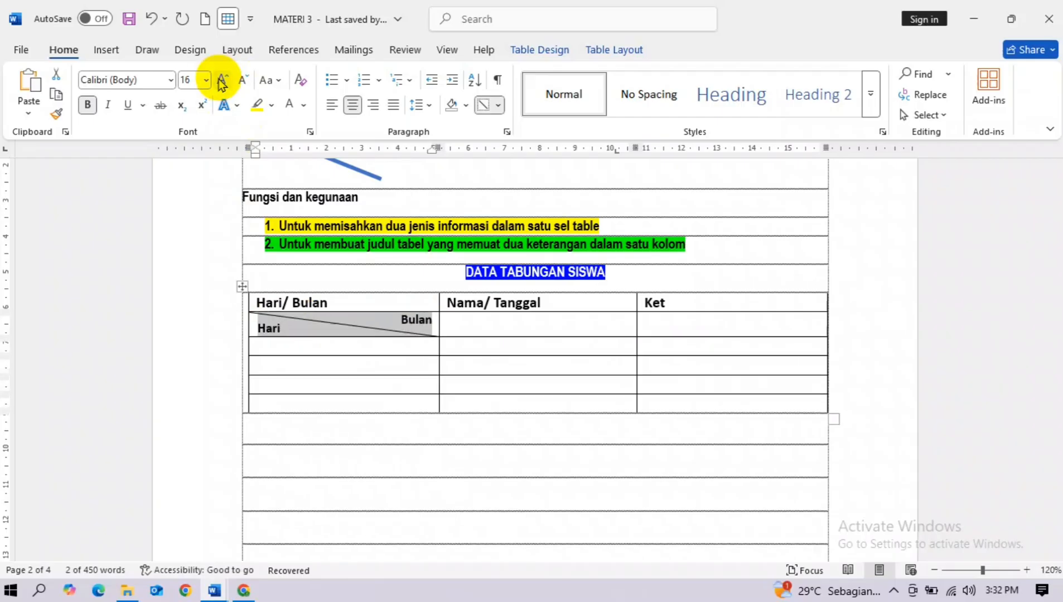
# Enter "Senin, Agustus" in the first-column cell directly below the diagonally split cell.
pyautogui.click(430, 337)
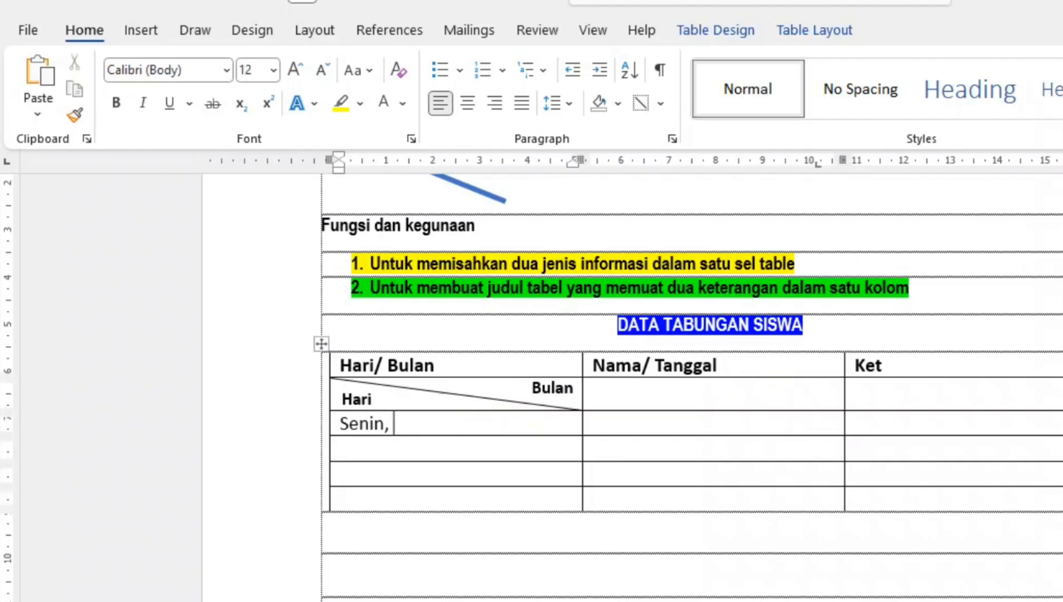
pyautogui.write('Senin, Agustus')
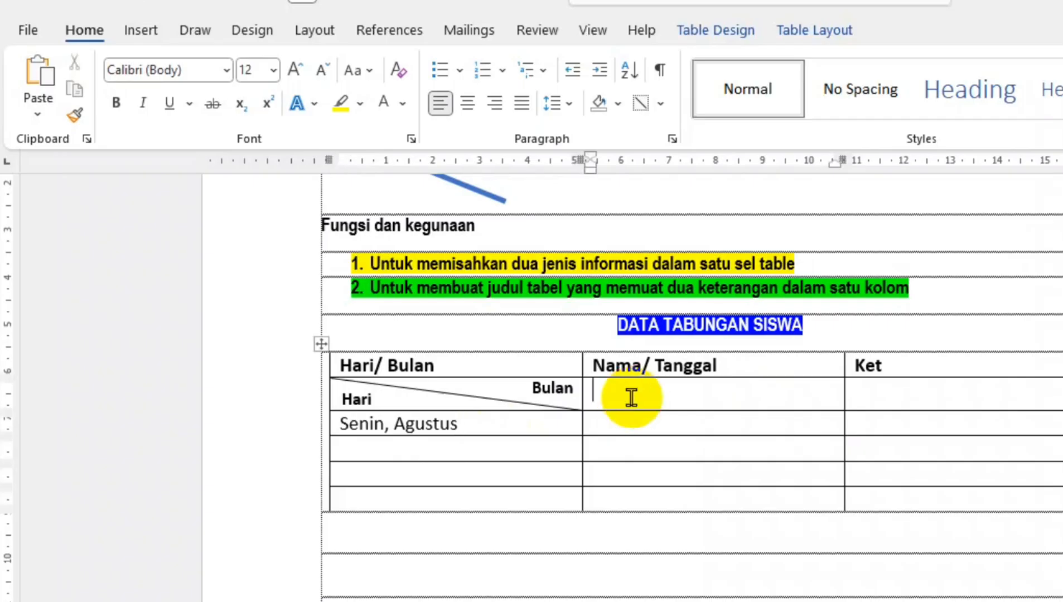
# Split the empty cell below "Nama/ Tanggal" with a Diagonal Up Border.
pyautogui.click(587, 386)
pyautogui.click(661, 105)
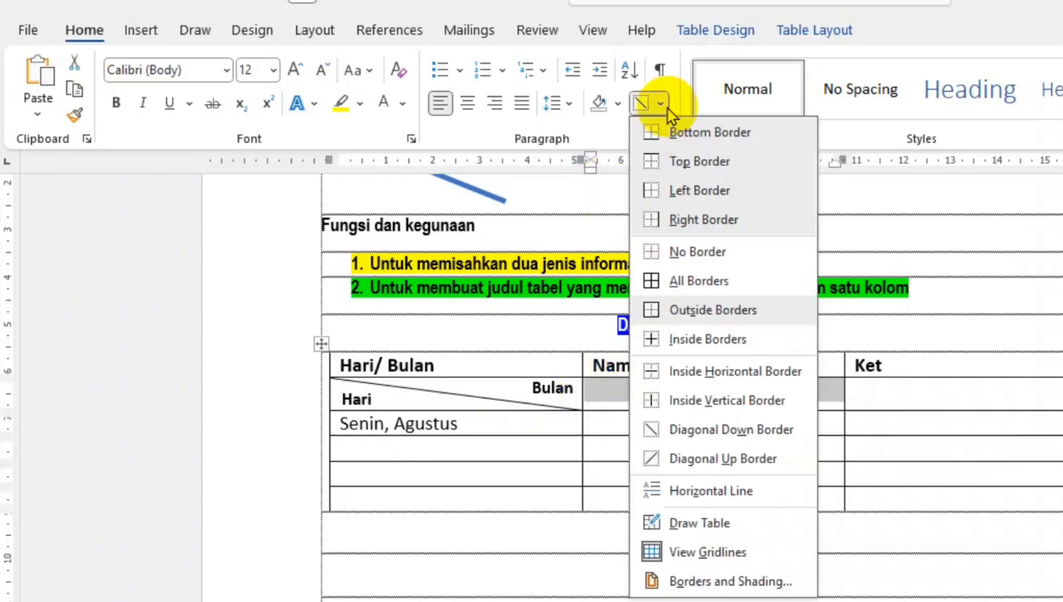
pyautogui.click(724, 458)
pyautogui.click(612, 398)
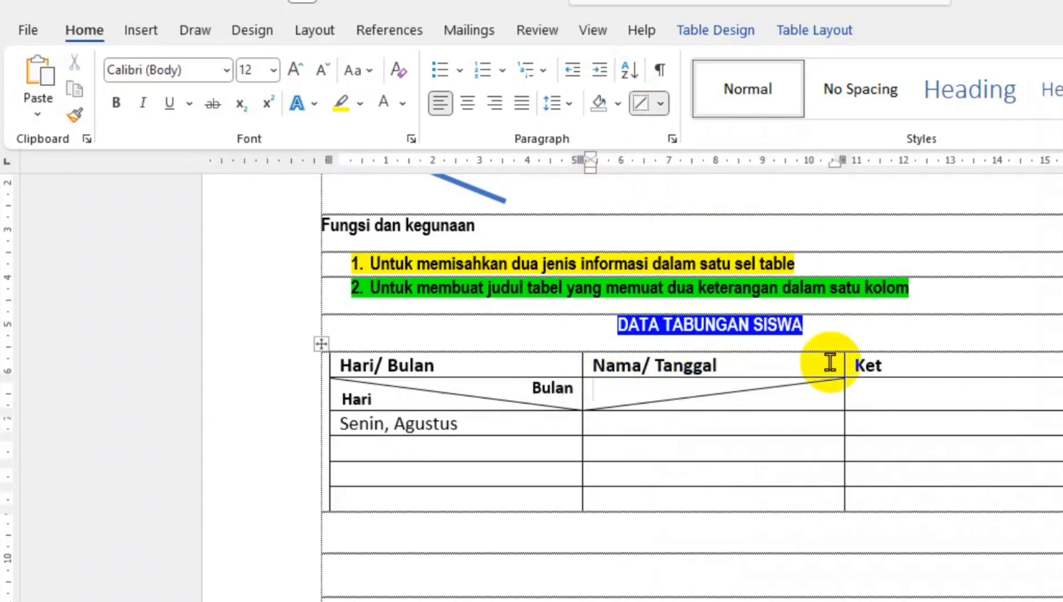
# Enter "Nama Tanggal" centred and bold in the cell below "Nama/ Tanggal", with the two words spaced apart across the line.
pyautogui.click(467, 103)
pyautogui.write('Nama')
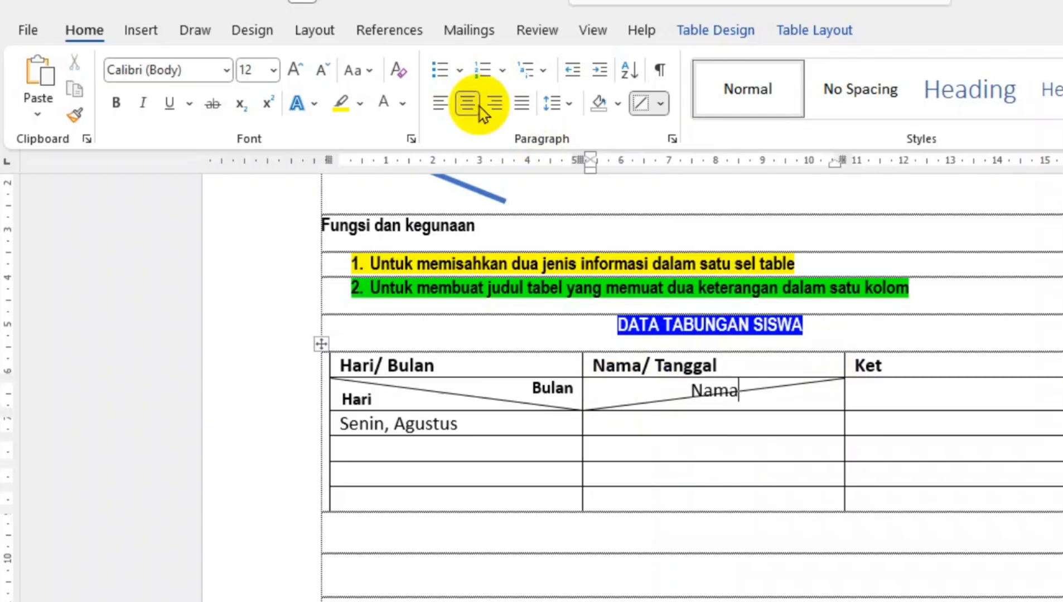
pyautogui.write(' Tanggal')
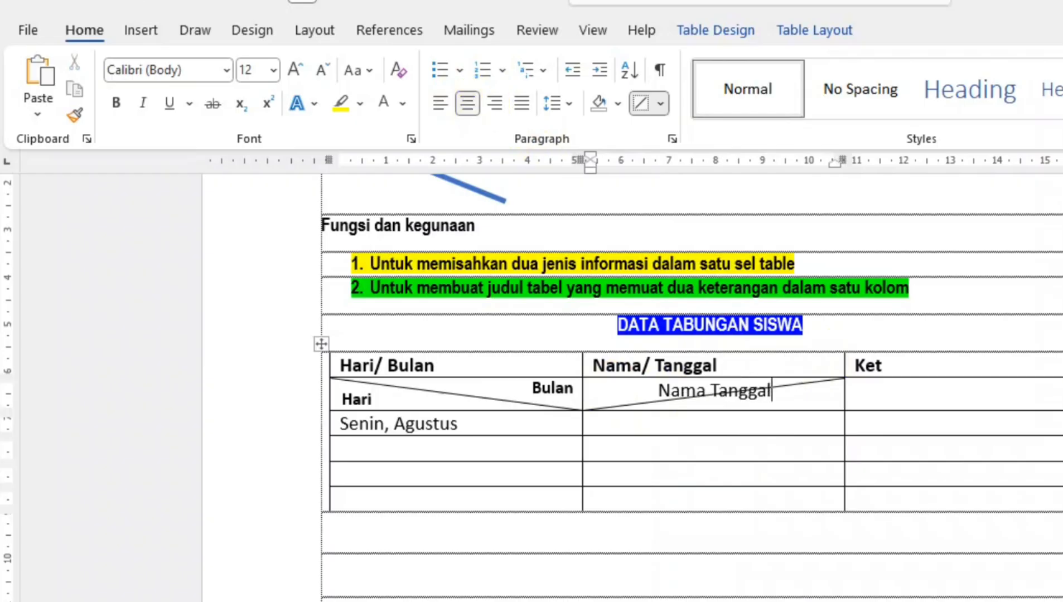
pyautogui.moveTo(642, 393); pyautogui.dragTo(807, 387)
pyautogui.click(119, 104)
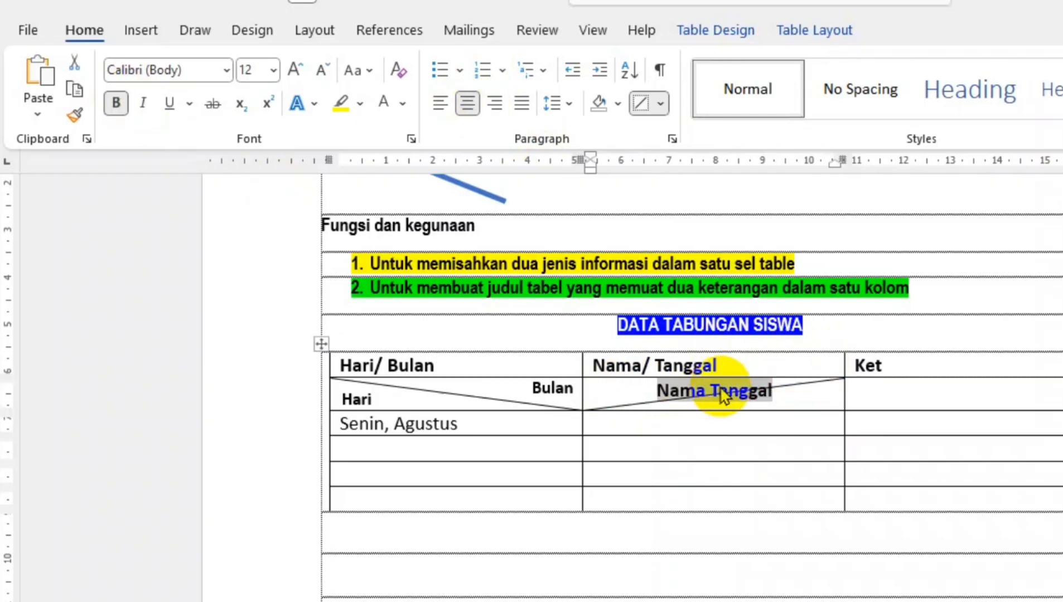
pyautogui.click(721, 391)
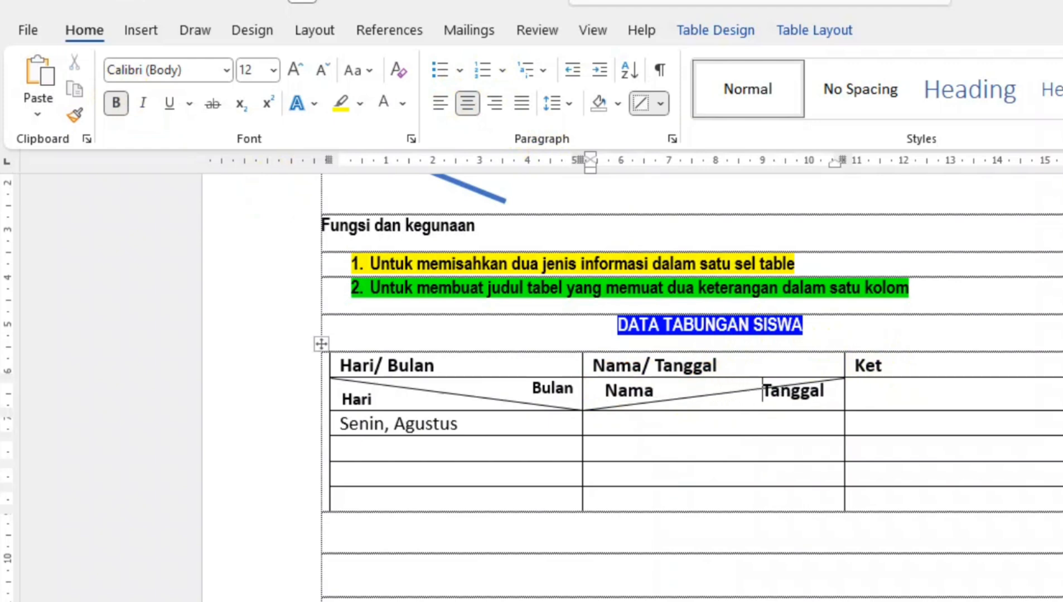
# Format "Nama" as superscript and "Tanggal" as subscript in the diagonally split cell.
pyautogui.click(601, 384)
pyautogui.moveTo(609, 390); pyautogui.dragTo(664, 391)
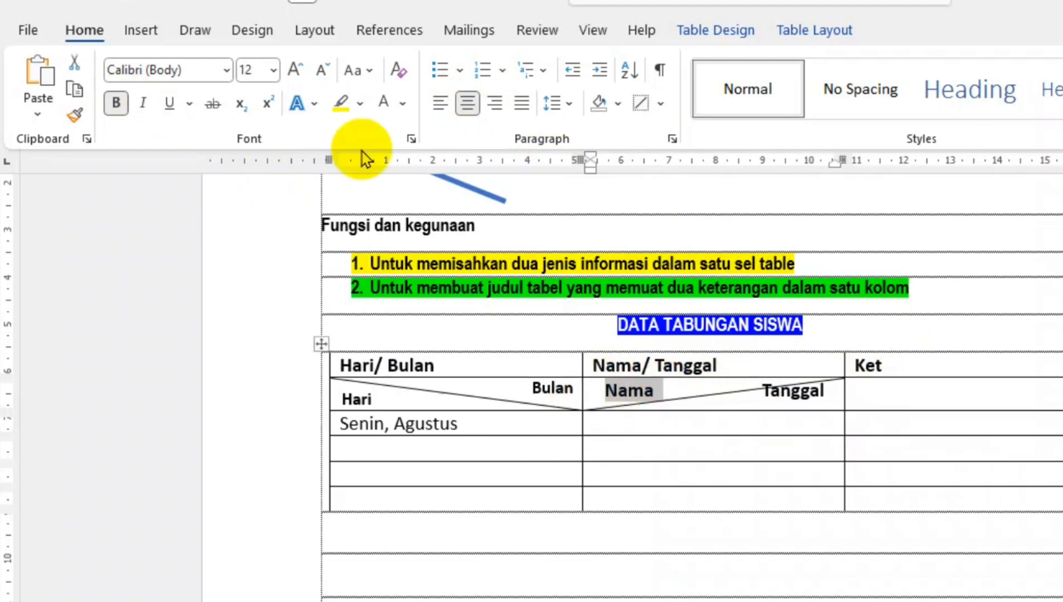
pyautogui.click(270, 106)
pyautogui.moveTo(813, 392); pyautogui.dragTo(755, 392)
pyautogui.click(238, 104)
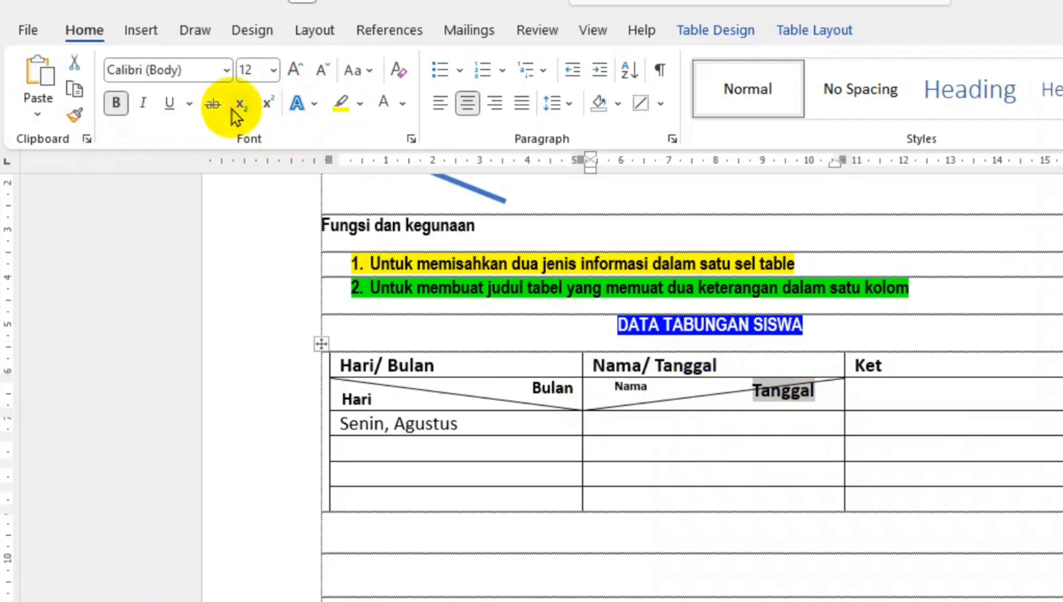
# Enlarge the "Nama" and "Tanggal" text in the diagonally split cell by two font-size increments.
pyautogui.moveTo(636, 393); pyautogui.dragTo(831, 397)
pyautogui.click(295, 70)
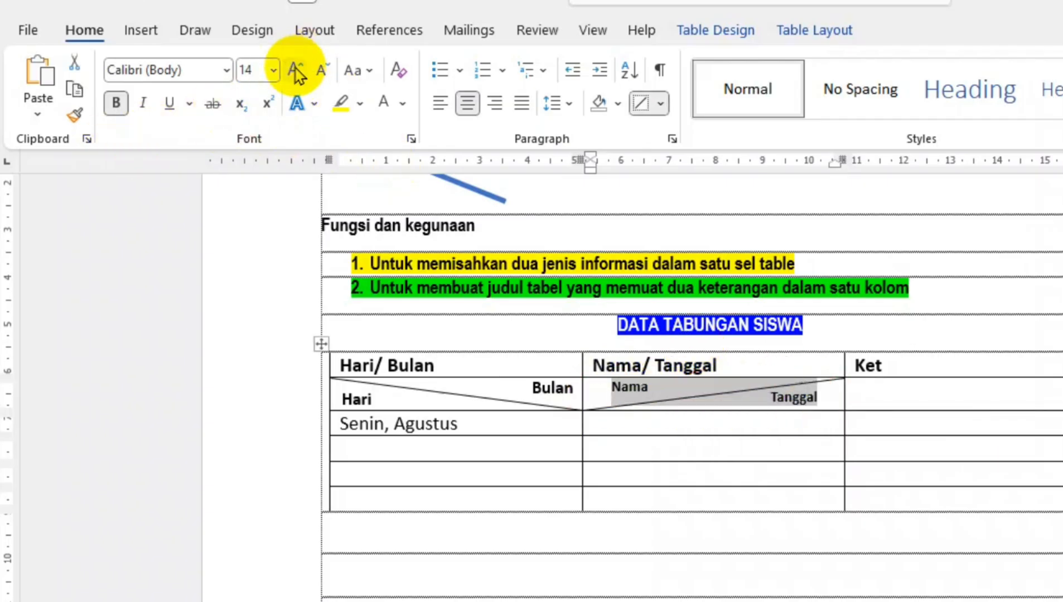
pyautogui.click(295, 70)
pyautogui.click(685, 433)
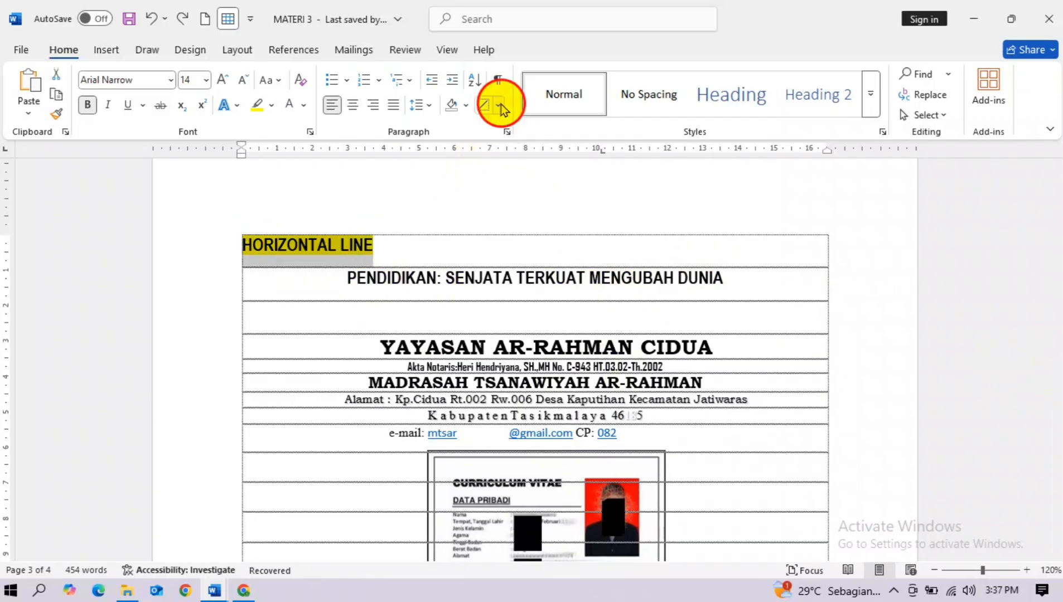
# Insert a horizontal line on a new line below the heading "PENDIDIKAN: SENJATA TERKUAT MENGUBAH DUNIA".
pyautogui.click(497, 105)
pyautogui.click(759, 272)
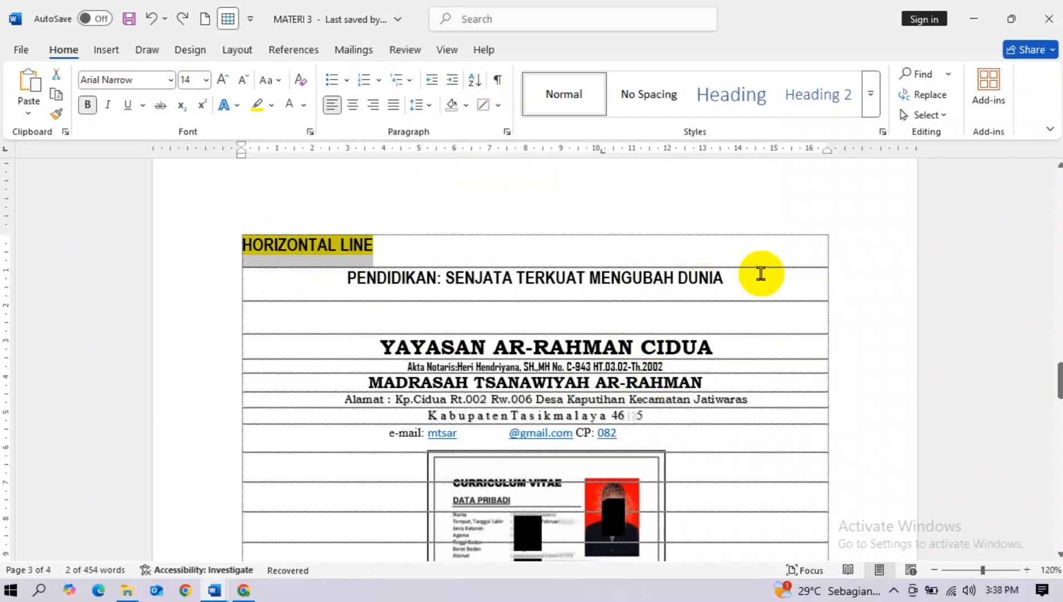
pyautogui.click(759, 272)
pyautogui.press('Return')
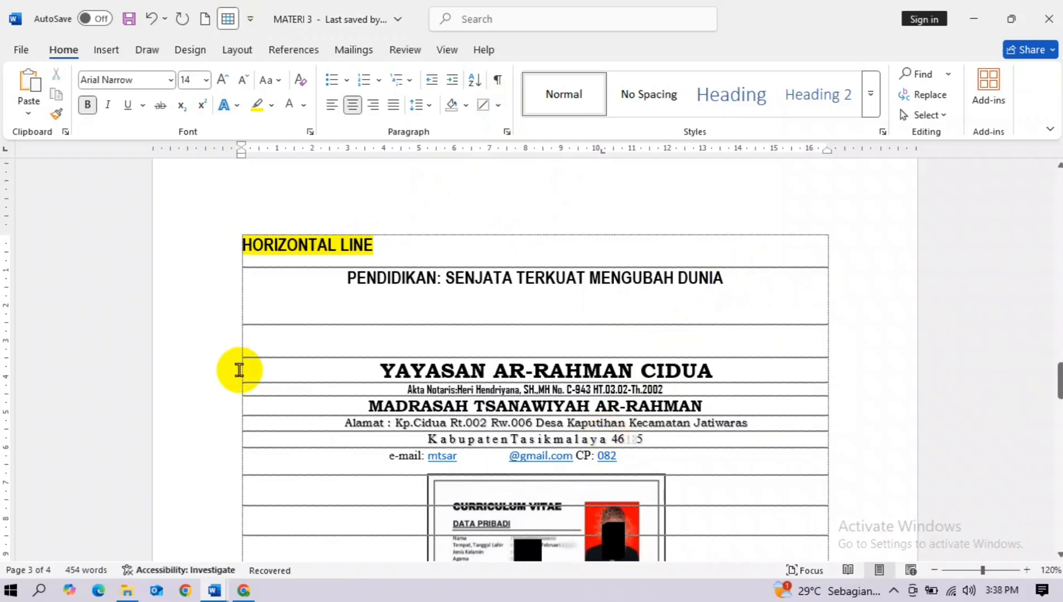
pyautogui.click(497, 105)
pyautogui.click(537, 395)
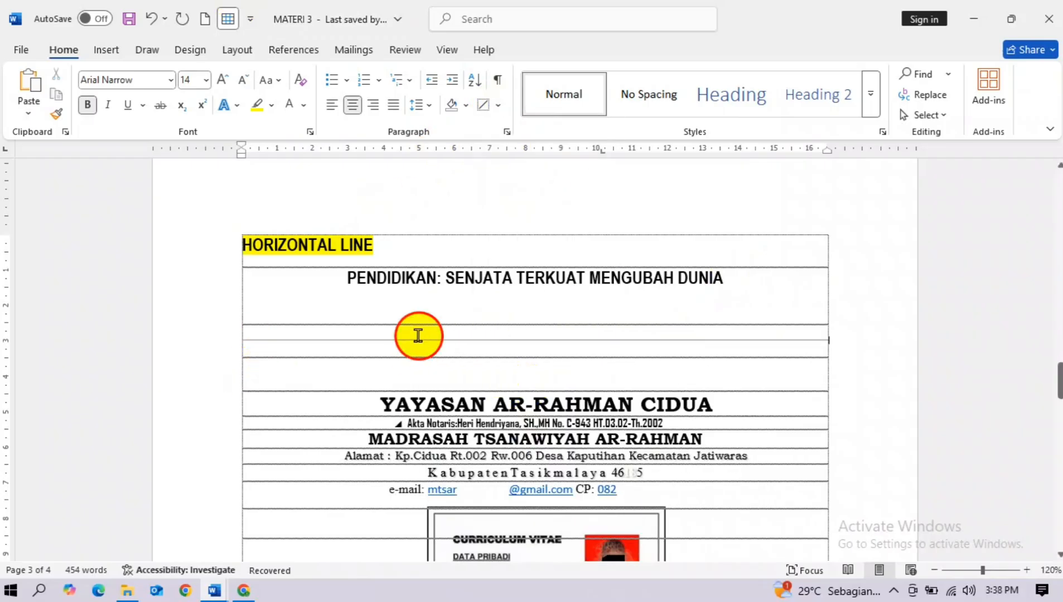
# Format the horizontal line below the heading with a height of 7 pt and a solid red colour.
pyautogui.click(420, 339)
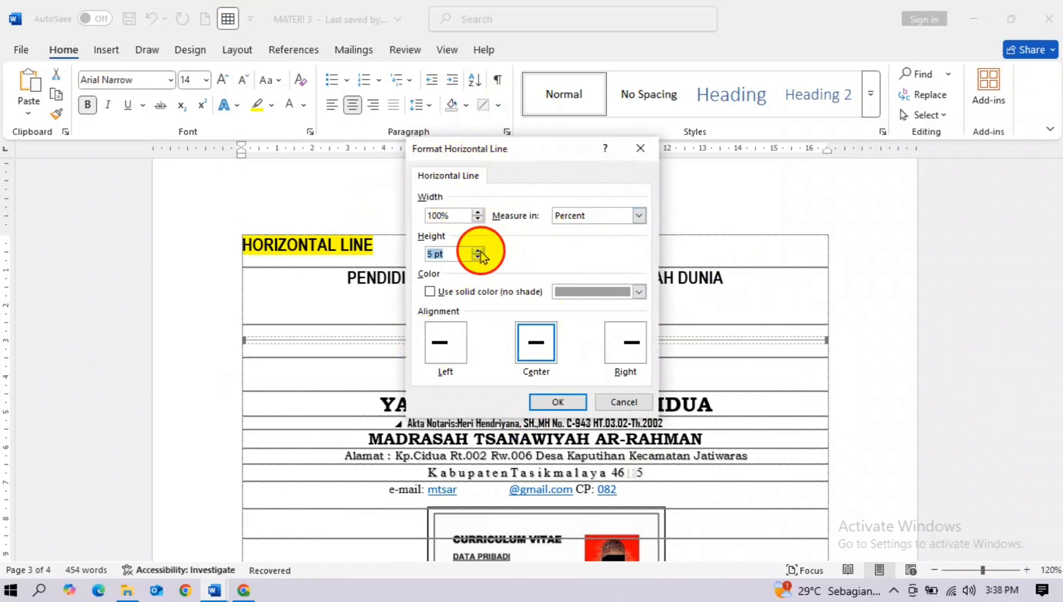
pyautogui.click(430, 291)
pyautogui.click(638, 291)
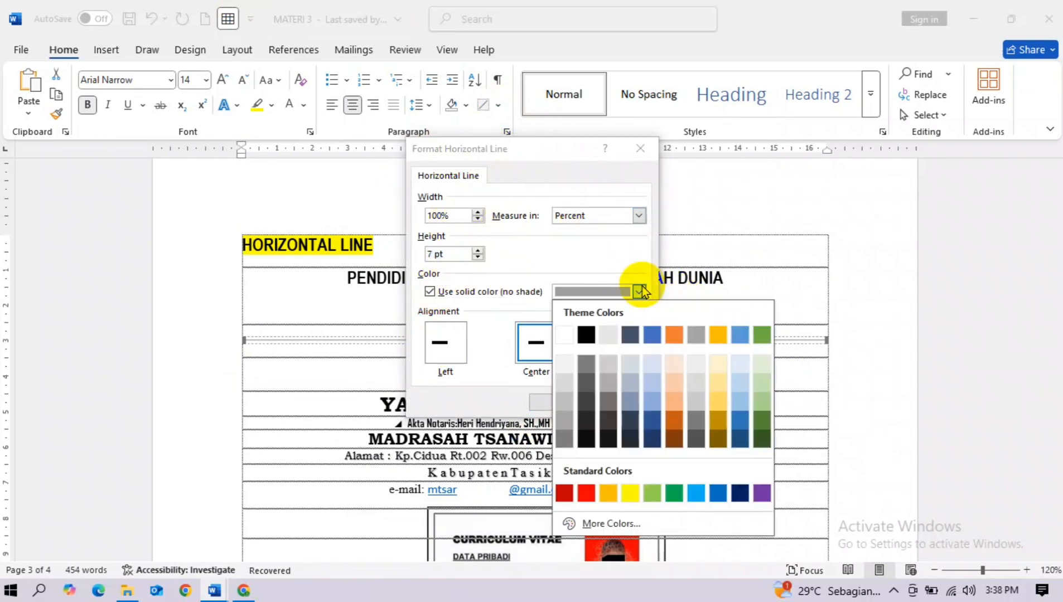
pyautogui.click(564, 493)
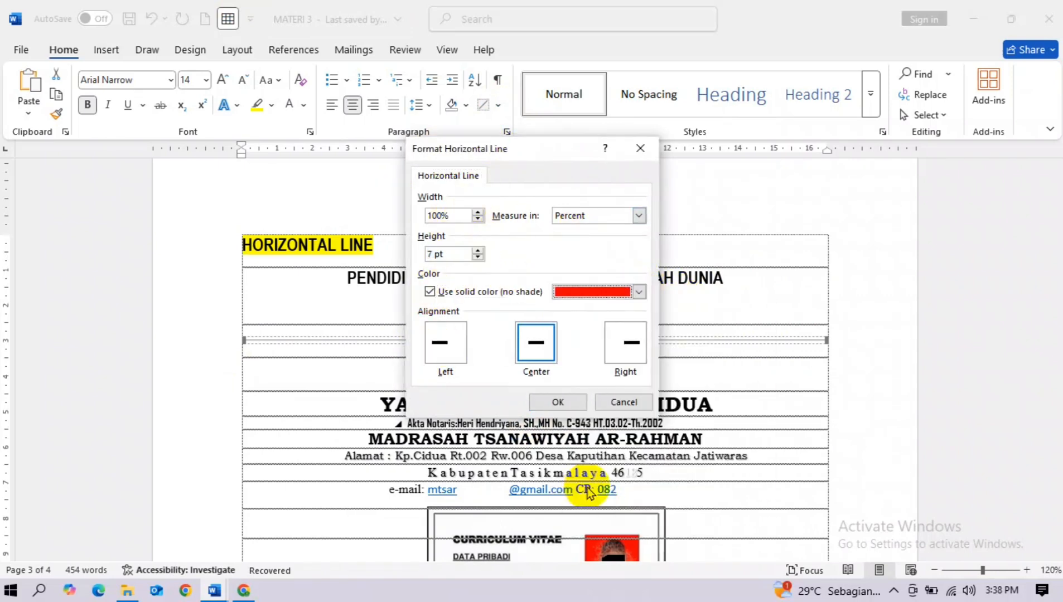
pyautogui.click(554, 402)
# Remove the blank space between the "PENDIDIKAN" heading and the red line so the line sits directly below the heading.
pyautogui.click(746, 283)
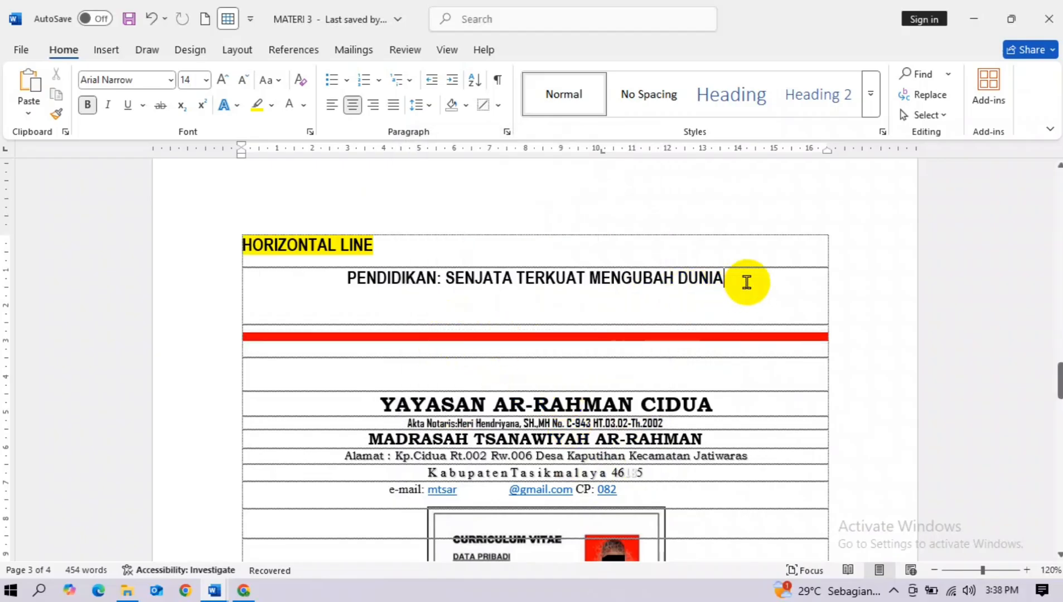
pyautogui.press('Delete')
pyautogui.press('Delete')
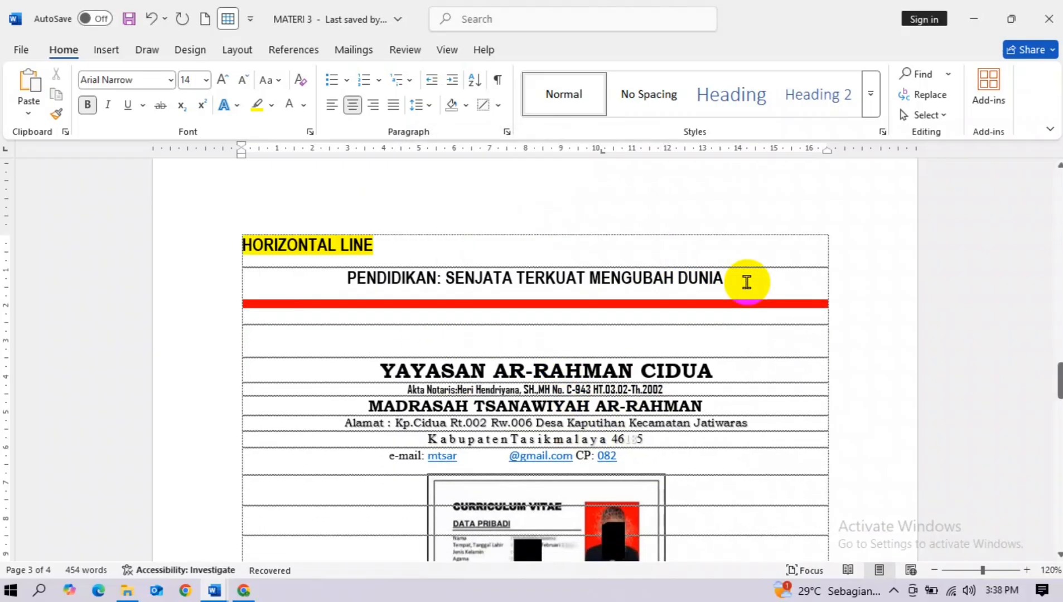
pyautogui.press('Delete')
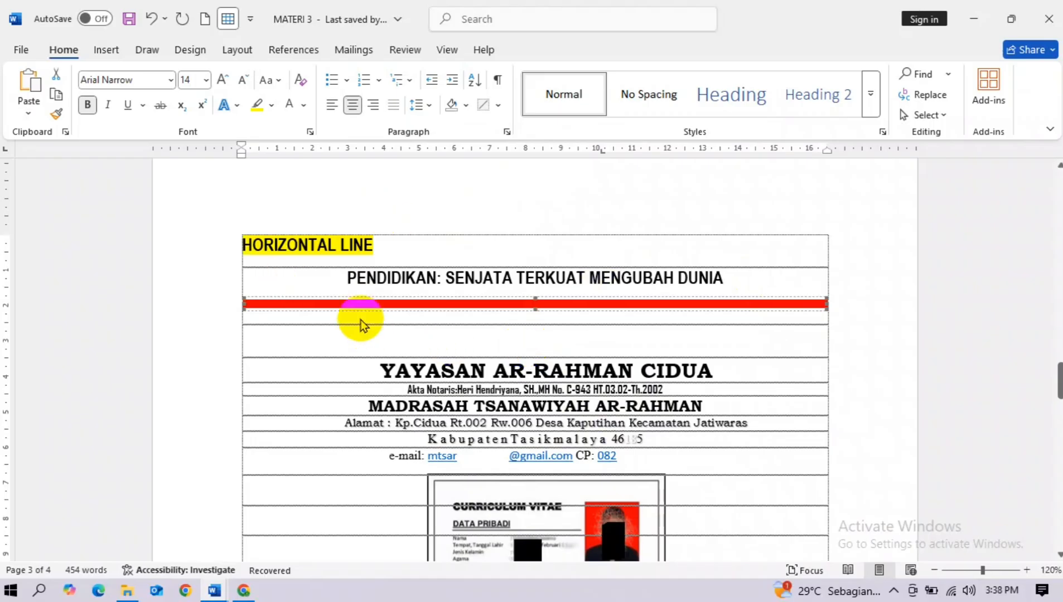
pyautogui.click(400, 343)
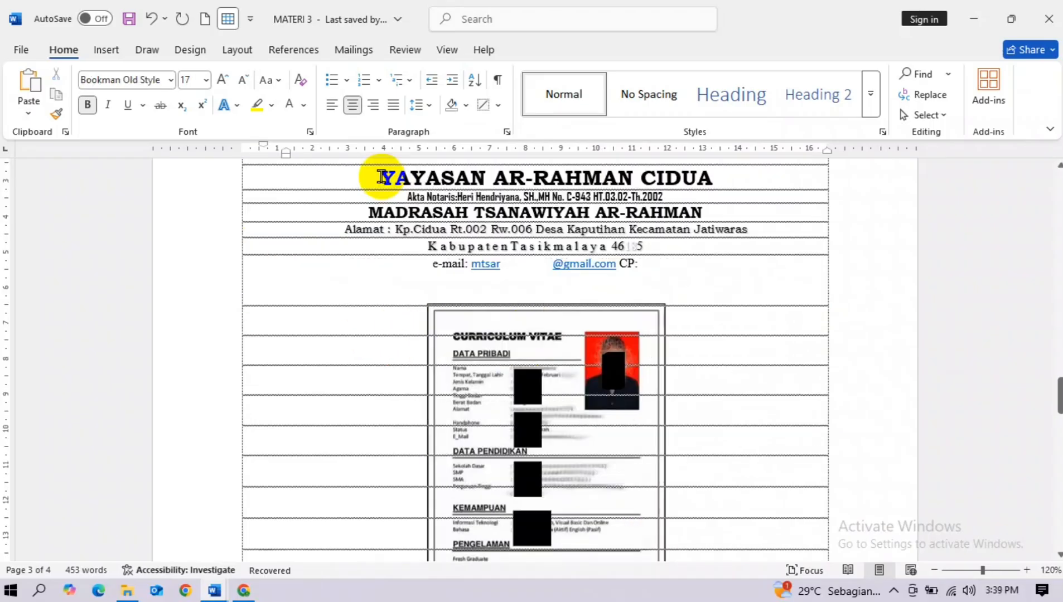
# Insert a horizontal line on a new line below the e-mail and CP line of the "YAYASAN AR-RAHMAN CIDUA" letterhead.
pyautogui.hotkey('ctrl', 'z')
pyautogui.moveTo(465, 176); pyautogui.dragTo(663, 260)
pyautogui.click(660, 268)
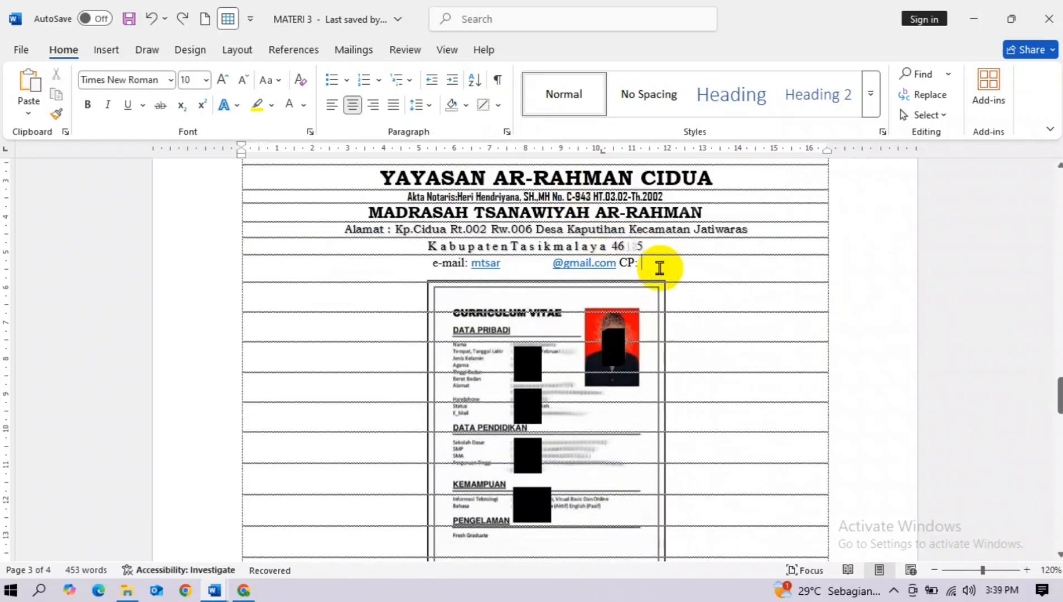
pyautogui.press('Return')
pyautogui.click(498, 105)
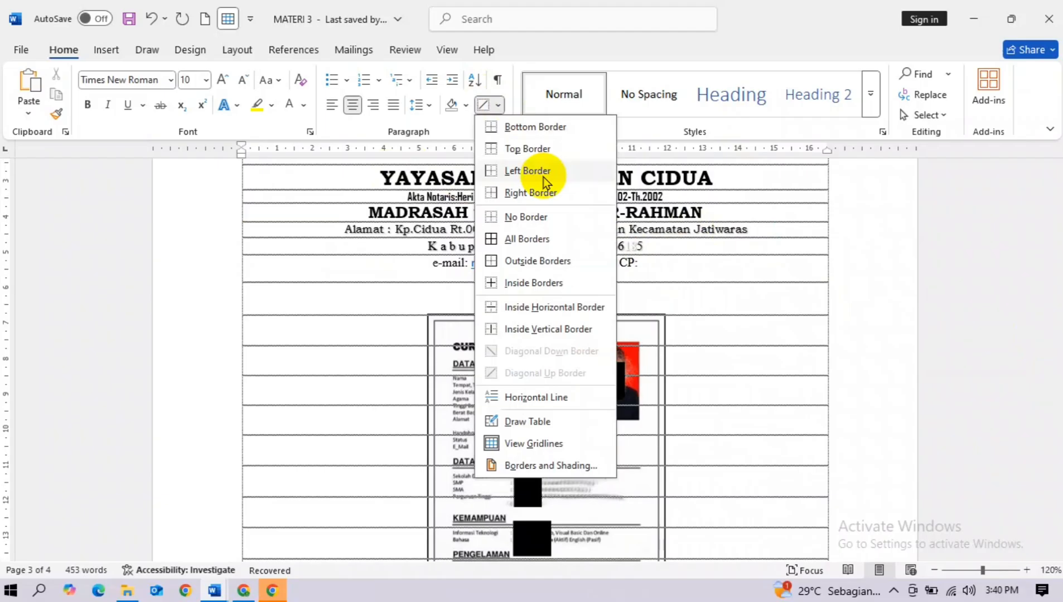
pyautogui.click(544, 396)
# Reduce the height of the line below the letterhead and change its solid colour to black.
pyautogui.doubleClick(533, 291)
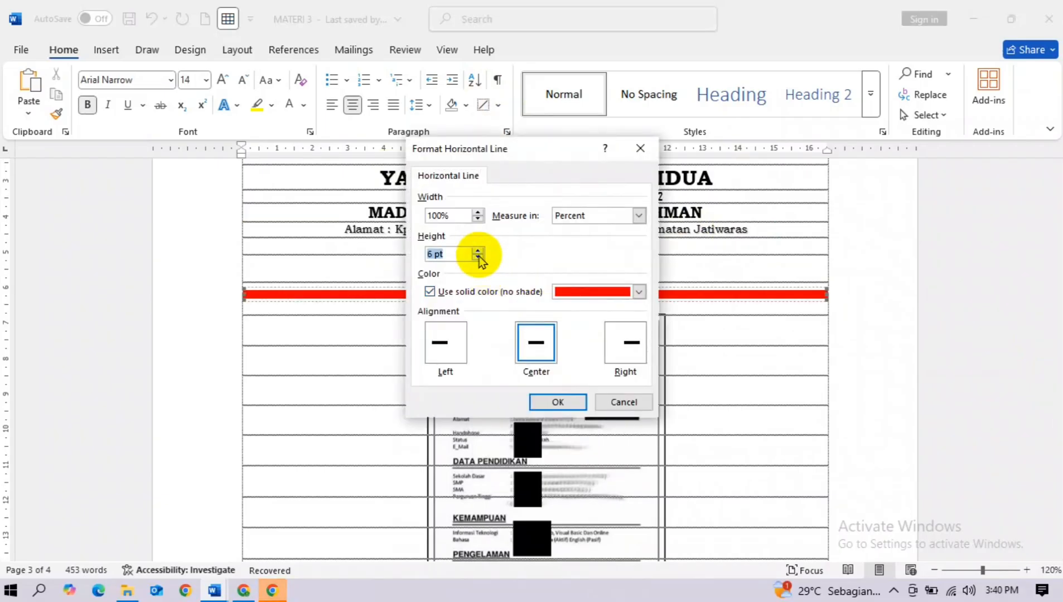
pyautogui.click(638, 292)
pyautogui.click(586, 334)
pyautogui.press('Return')
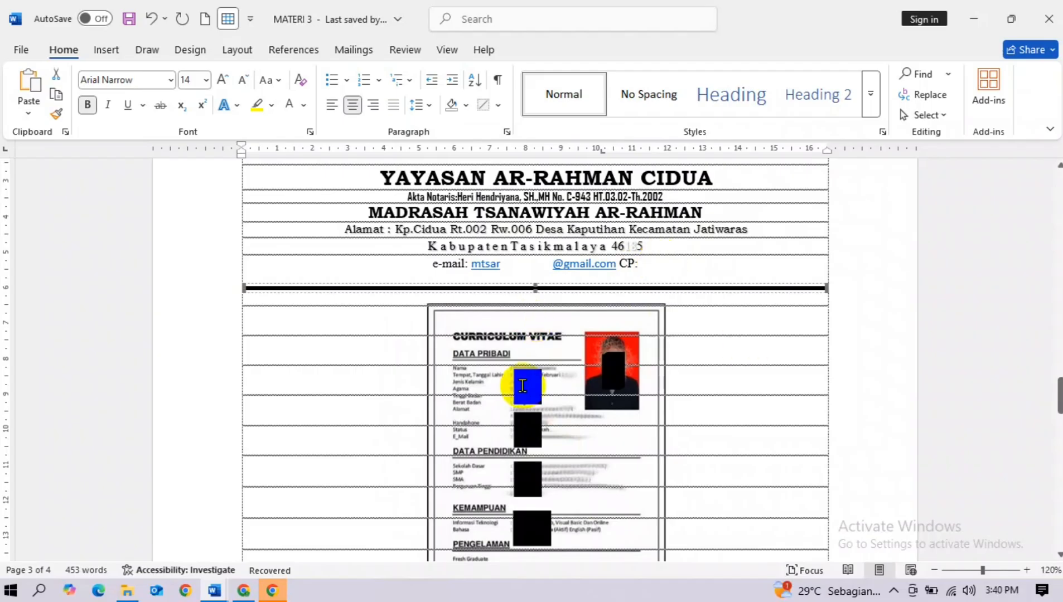
pyautogui.click(477, 271)
pyautogui.moveTo(1059, 382); pyautogui.dragTo(1059, 402)
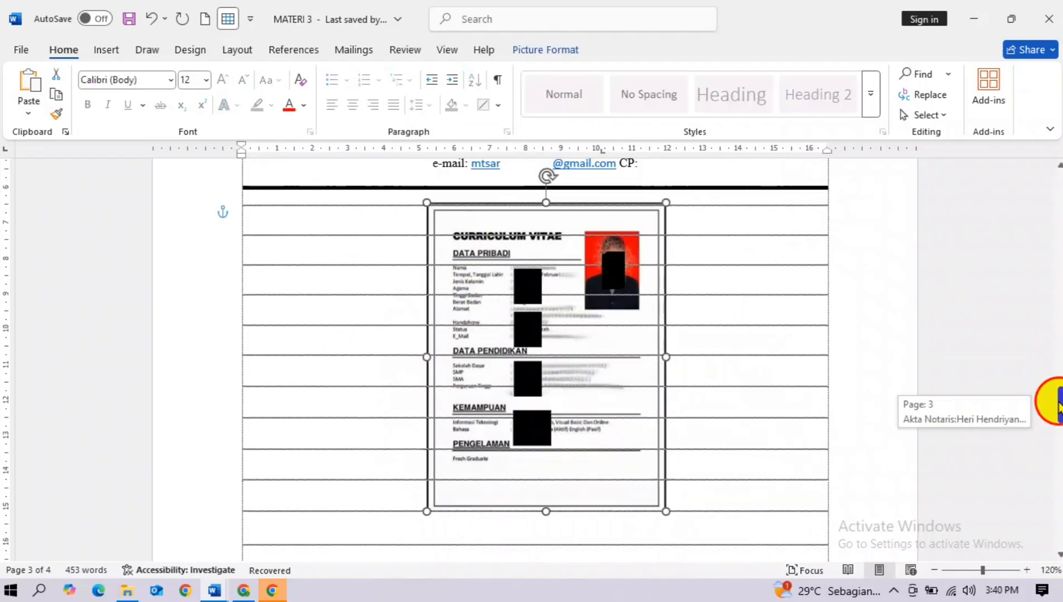
pyautogui.click(513, 277)
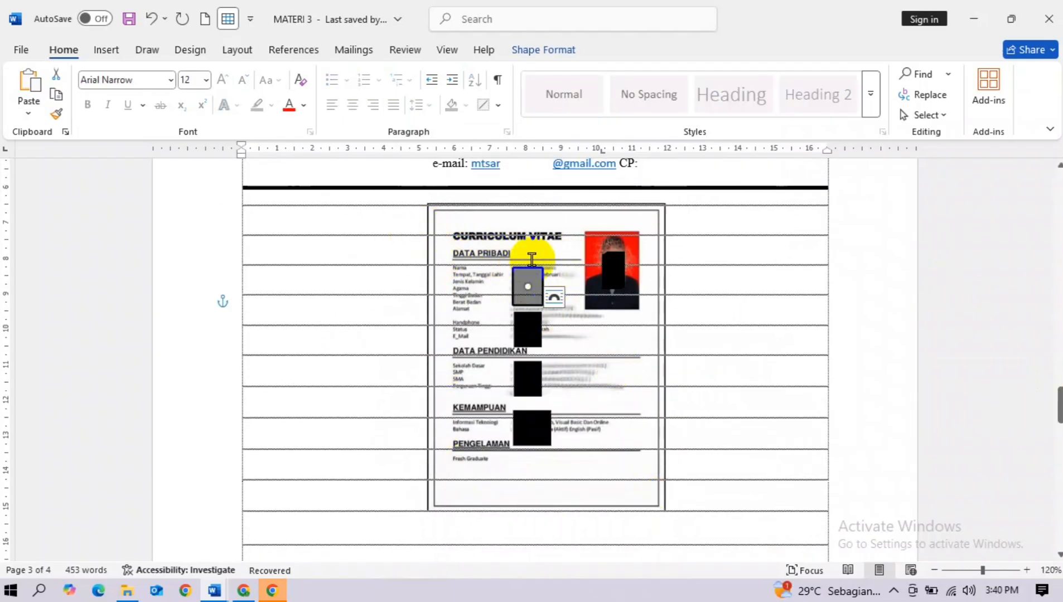
pyautogui.moveTo(1059, 407); pyautogui.dragTo(1059, 433)
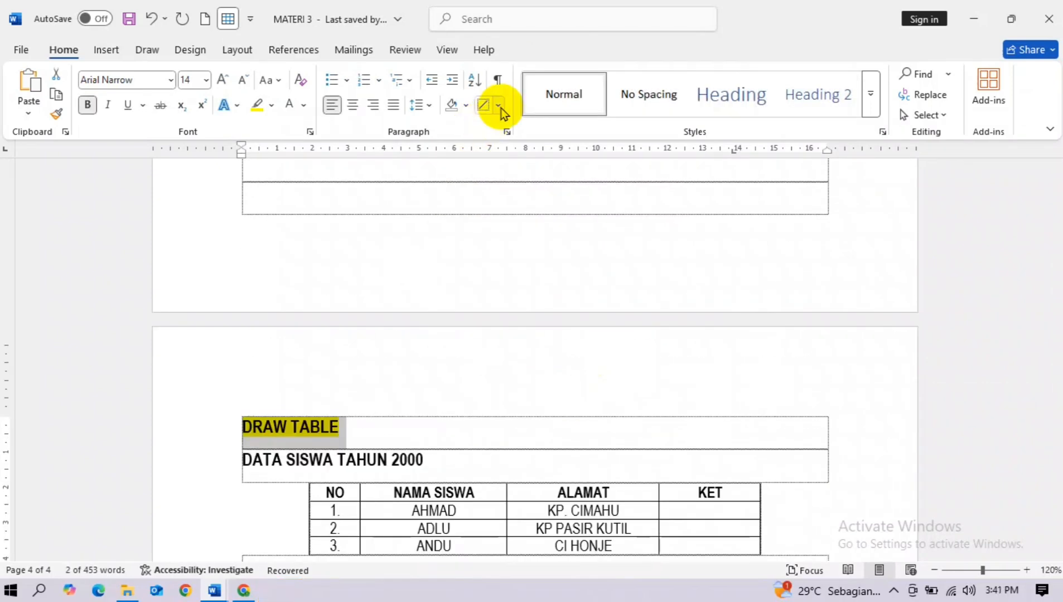
pyautogui.click(500, 107)
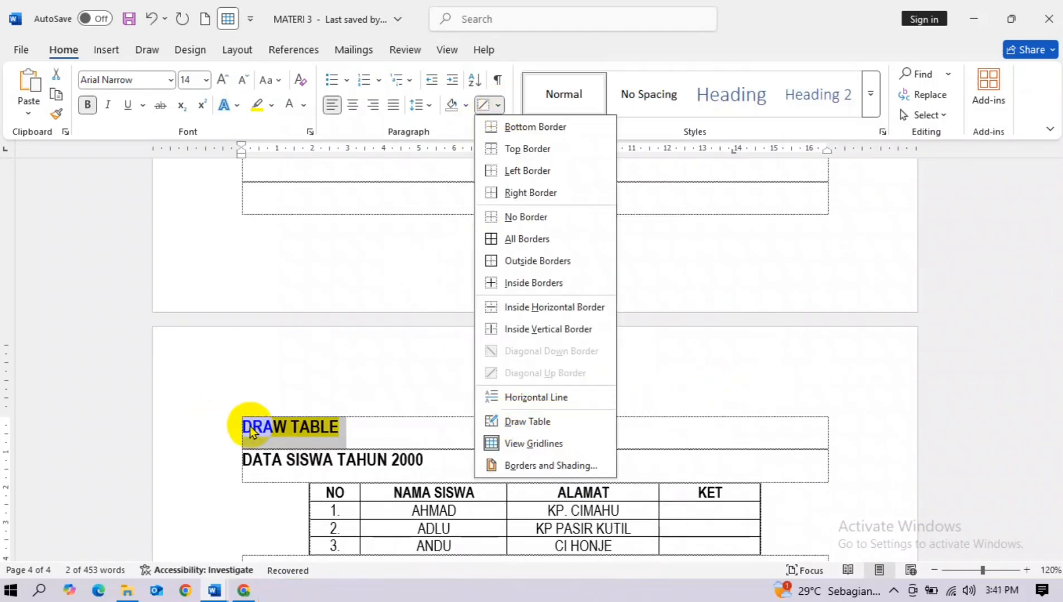
pyautogui.click(356, 423)
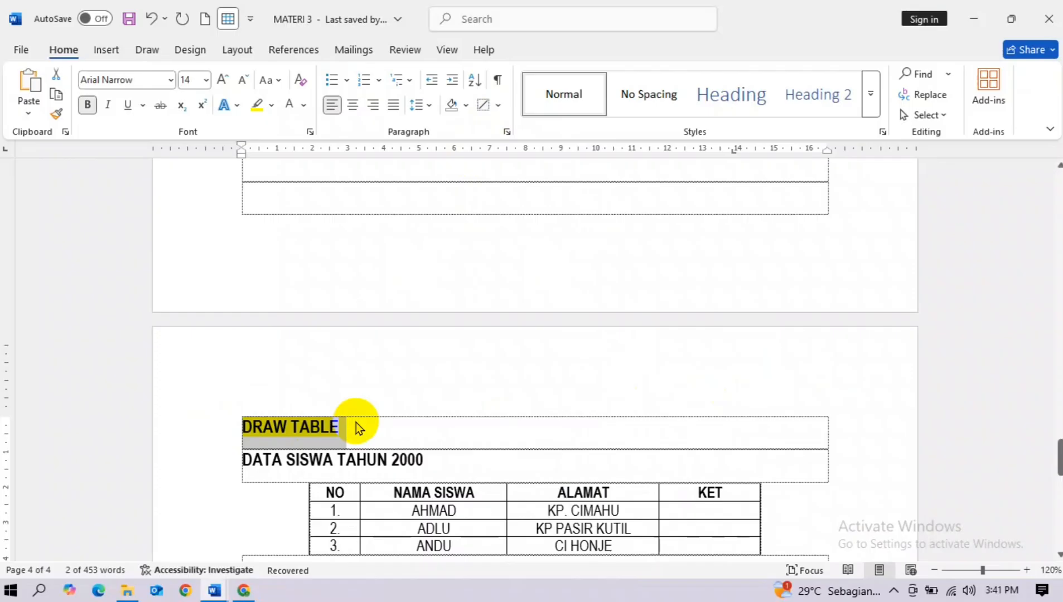
pyautogui.moveTo(1058, 446); pyautogui.dragTo(1058, 462)
# Use Draw Table to draw thick lines along the top and bottom edges of the "DATA SISWA TAHUN 2000" table's header row.
pyautogui.click(304, 363)
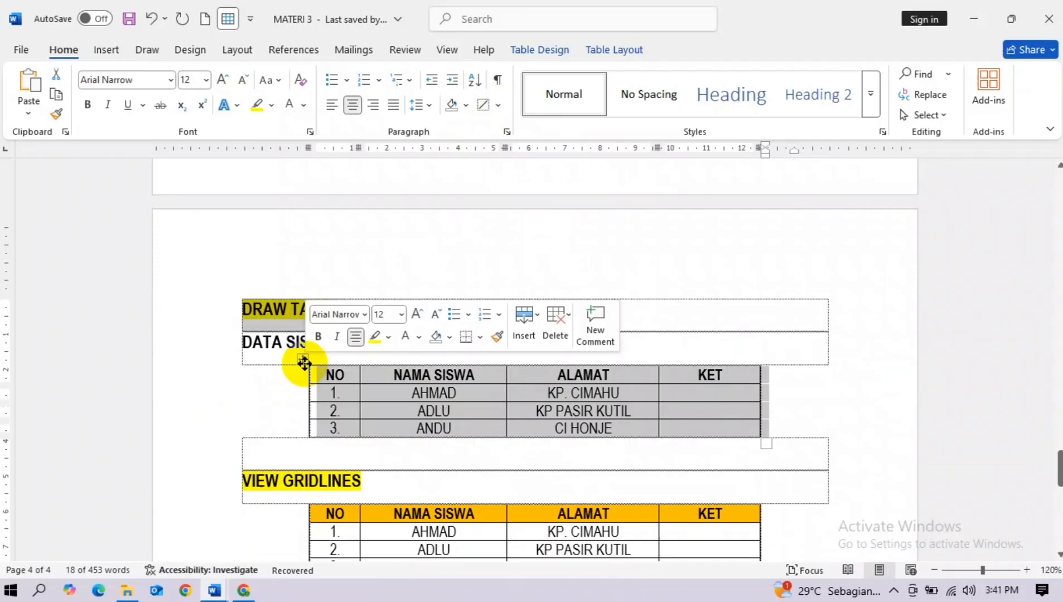
pyautogui.click(343, 379)
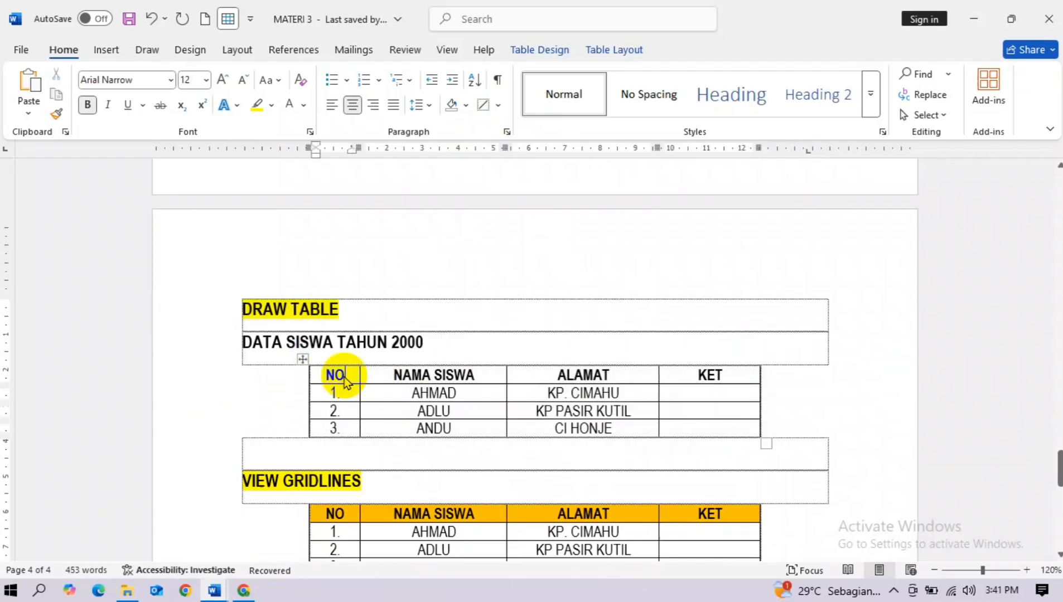
pyautogui.click(305, 358)
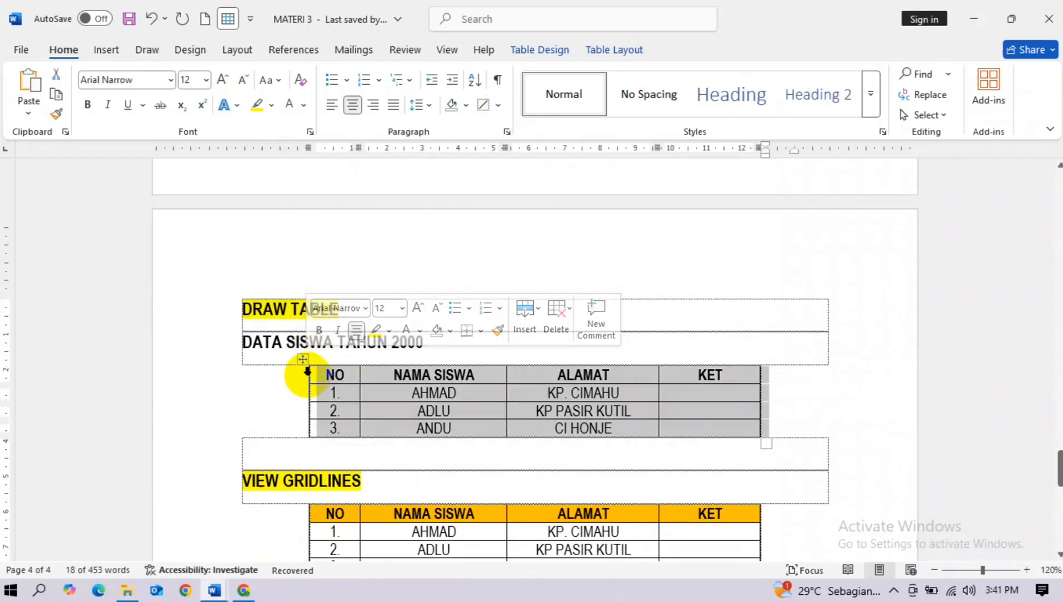
pyautogui.click(305, 363)
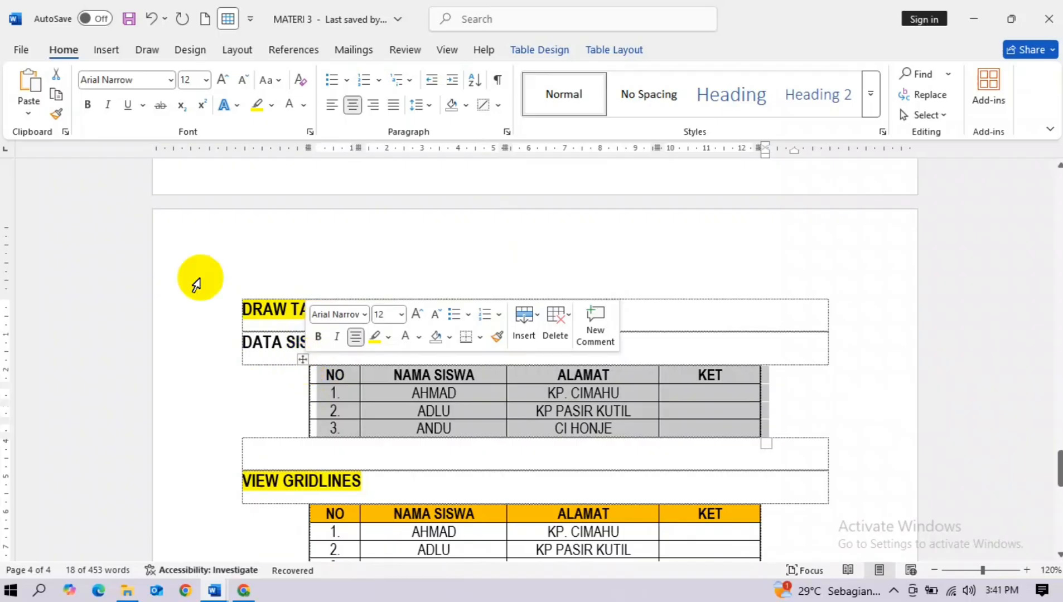
pyautogui.click(498, 106)
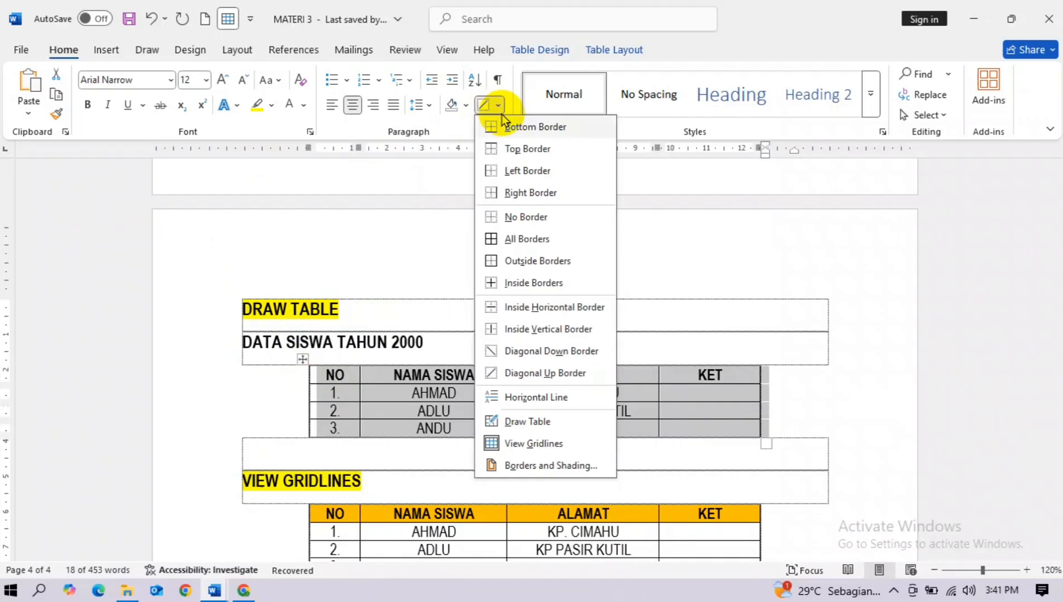
pyautogui.click(538, 421)
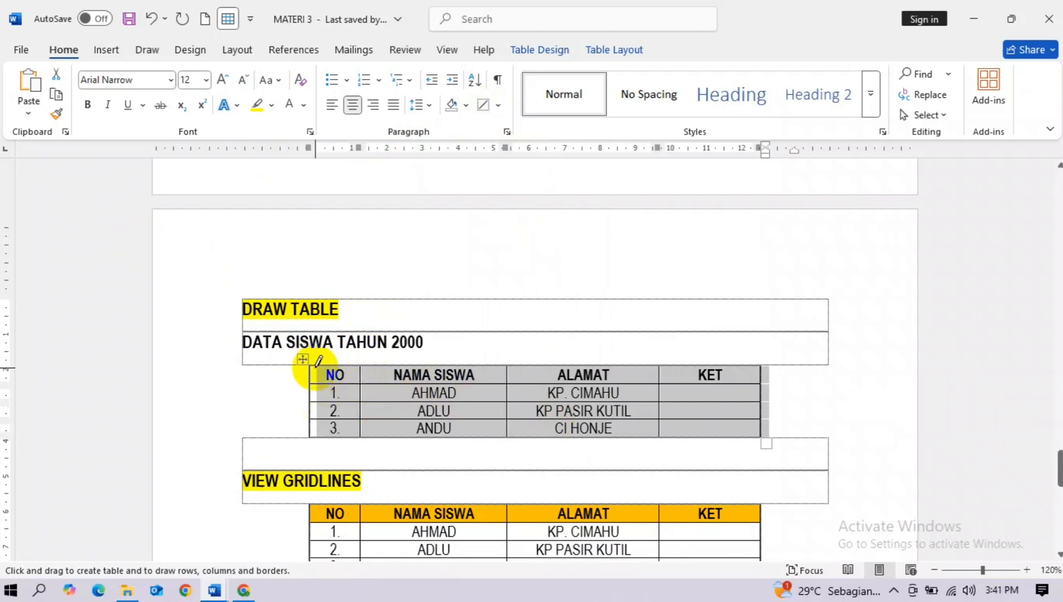
pyautogui.moveTo(311, 363); pyautogui.dragTo(763, 366)
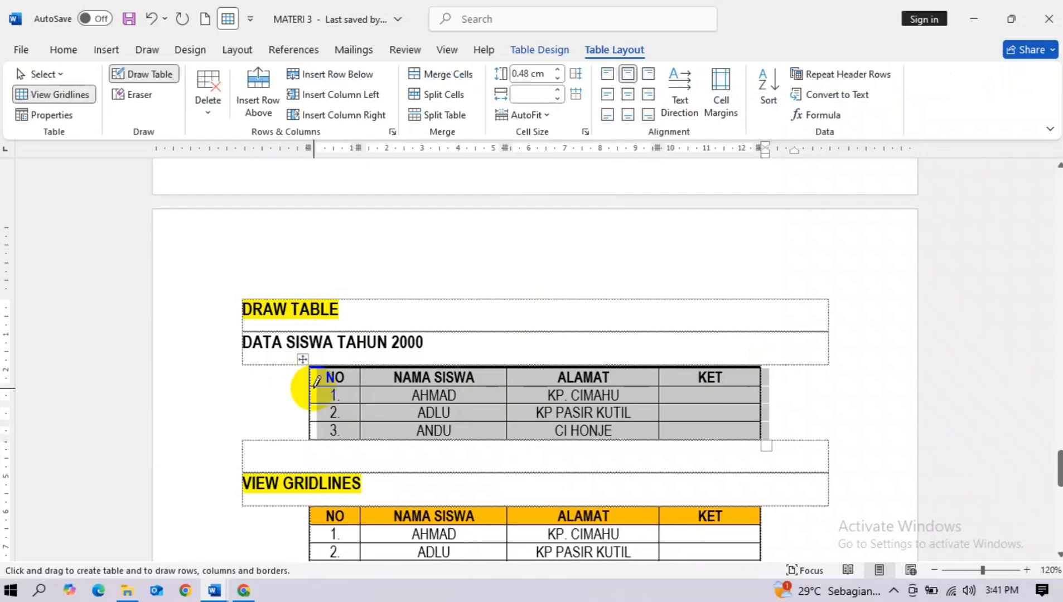
pyautogui.moveTo(314, 381); pyautogui.dragTo(761, 385)
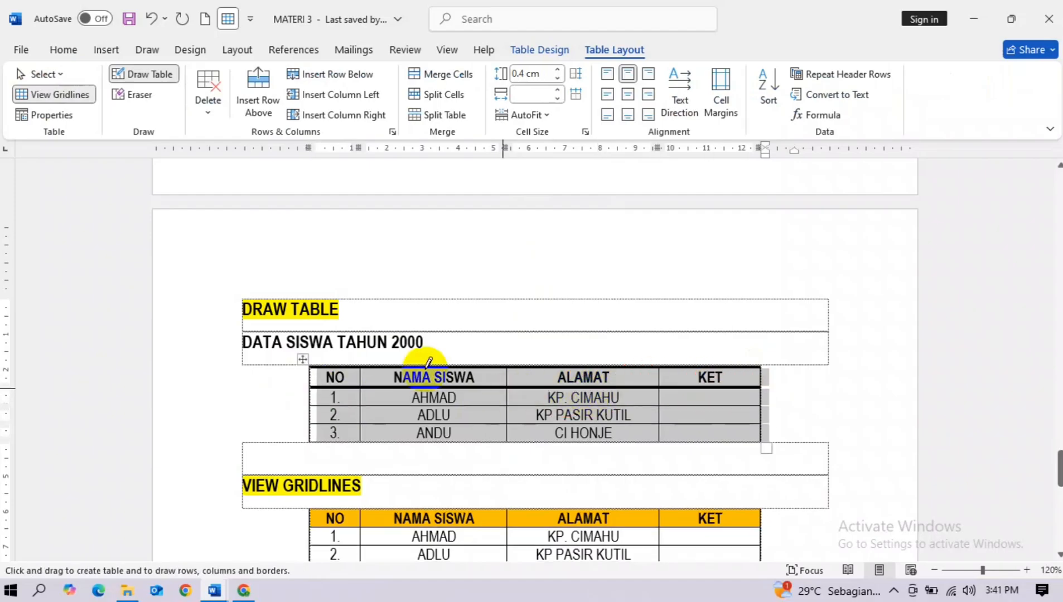
# Draw thick lines over the same table's inner column dividers and remaining outer edges, and leave table drawing mode.
pyautogui.moveTo(508, 363); pyautogui.dragTo(506, 442)
pyautogui.moveTo(362, 366); pyautogui.dragTo(360, 442)
pyautogui.moveTo(660, 365); pyautogui.dragTo(659, 442)
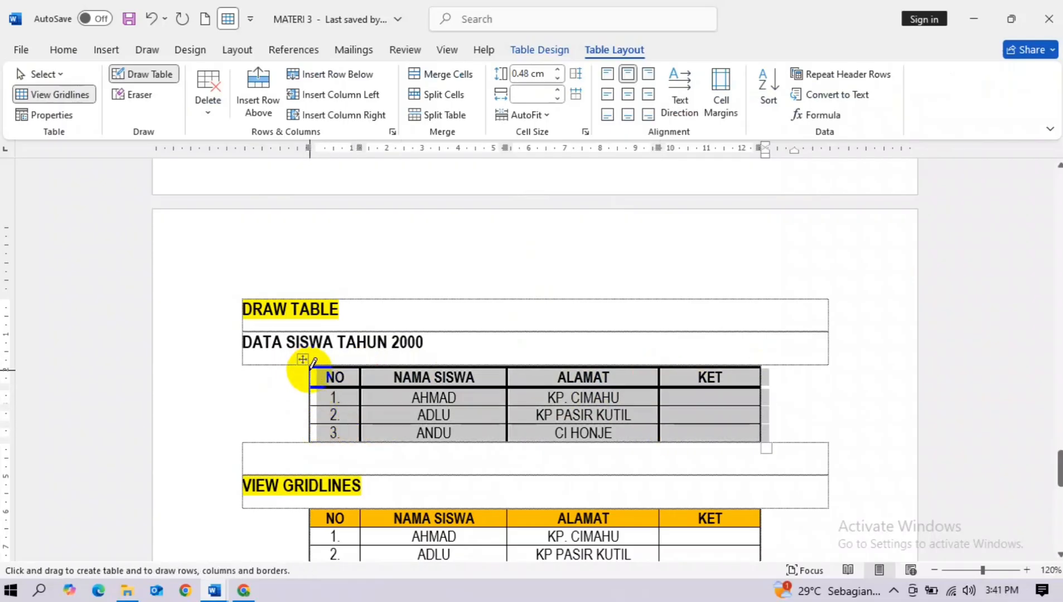
pyautogui.moveTo(313, 362)
pyautogui.mouseDown()
pyautogui.moveTo(309, 431)
pyautogui.moveTo(322, 435)
pyautogui.moveTo(760, 439)
pyautogui.mouseUp()
pyautogui.moveTo(761, 363); pyautogui.dragTo(760, 441)
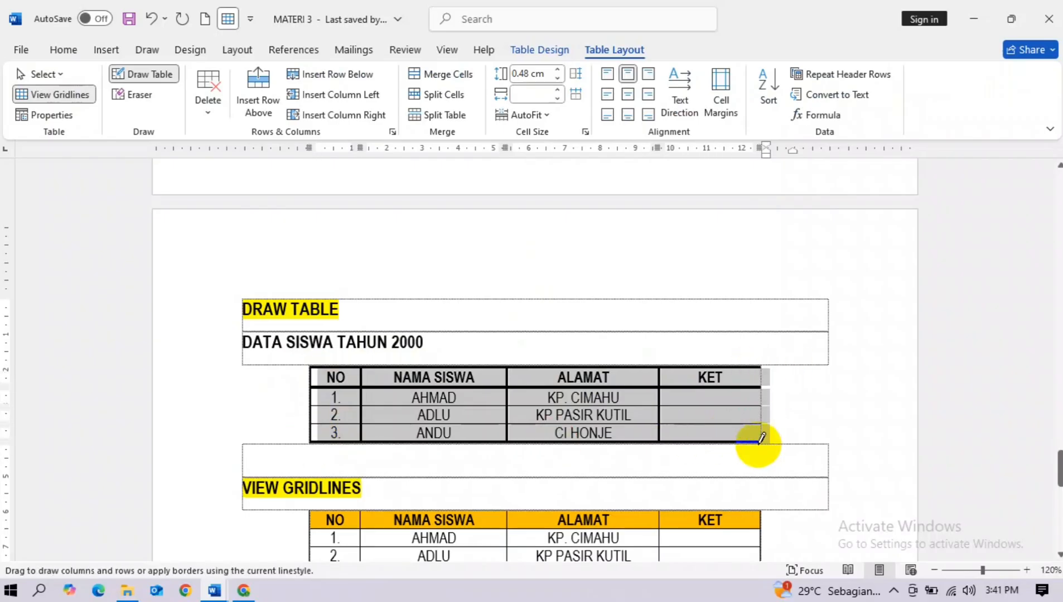
pyautogui.doubleClick(483, 342)
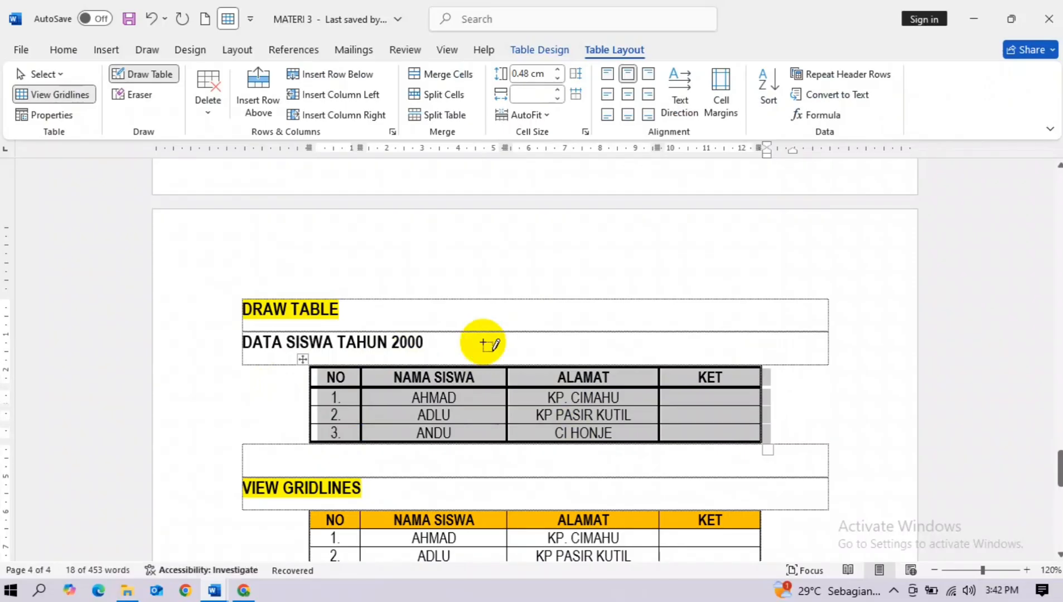
# Turn on the document gridlines for the page containing the "VIEW GRIDLINES" table.
pyautogui.scroll(-2, 483, 341)
pyautogui.moveTo(365, 353); pyautogui.dragTo(244, 356)
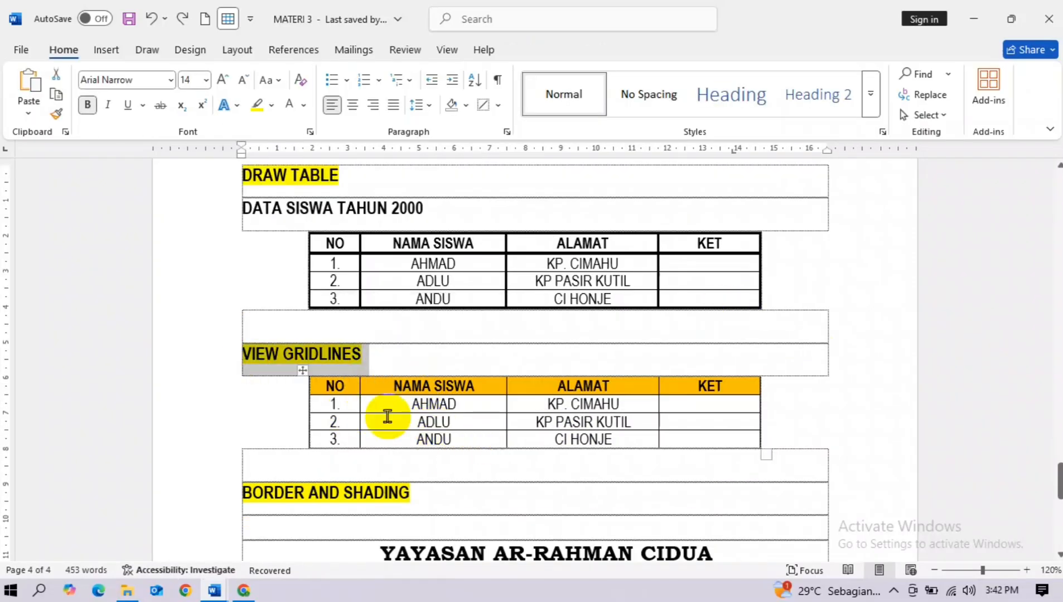
pyautogui.click(373, 361)
pyautogui.moveTo(360, 372); pyautogui.dragTo(250, 356)
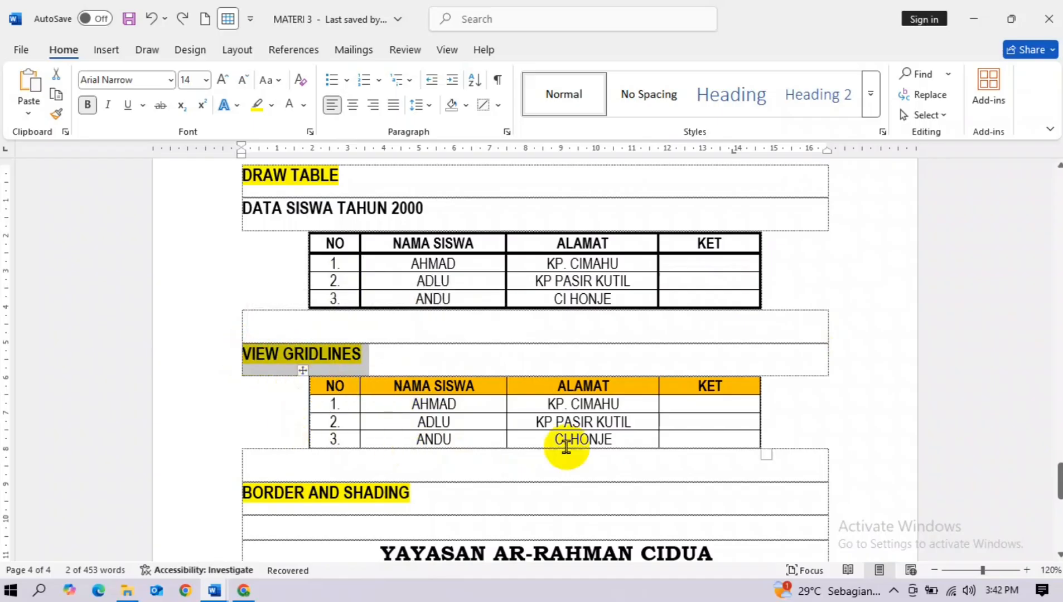
pyautogui.click(302, 370)
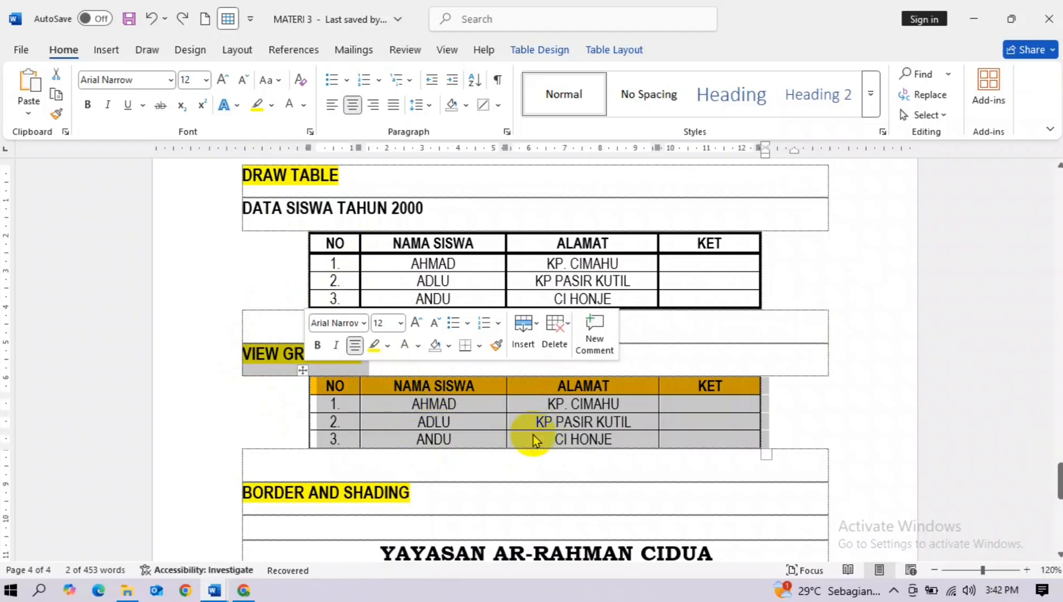
pyautogui.click(520, 409)
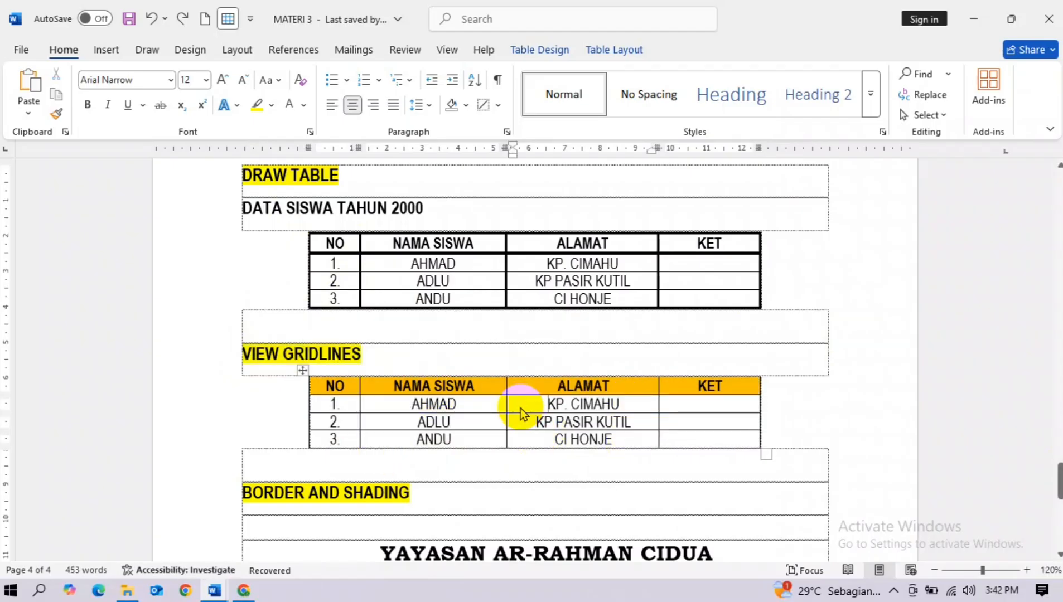
pyautogui.click(422, 428)
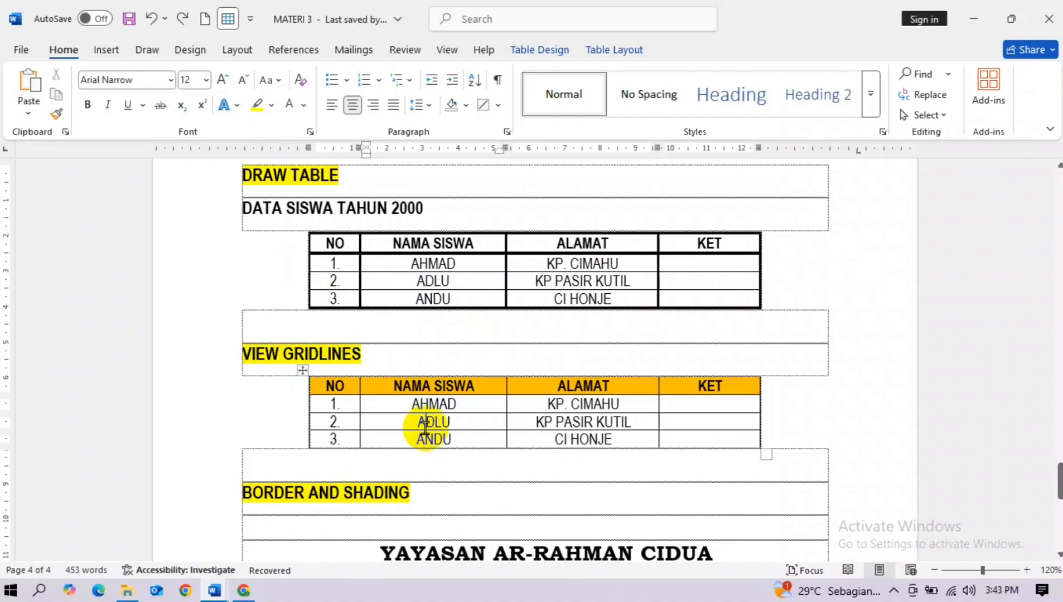
pyautogui.click(446, 51)
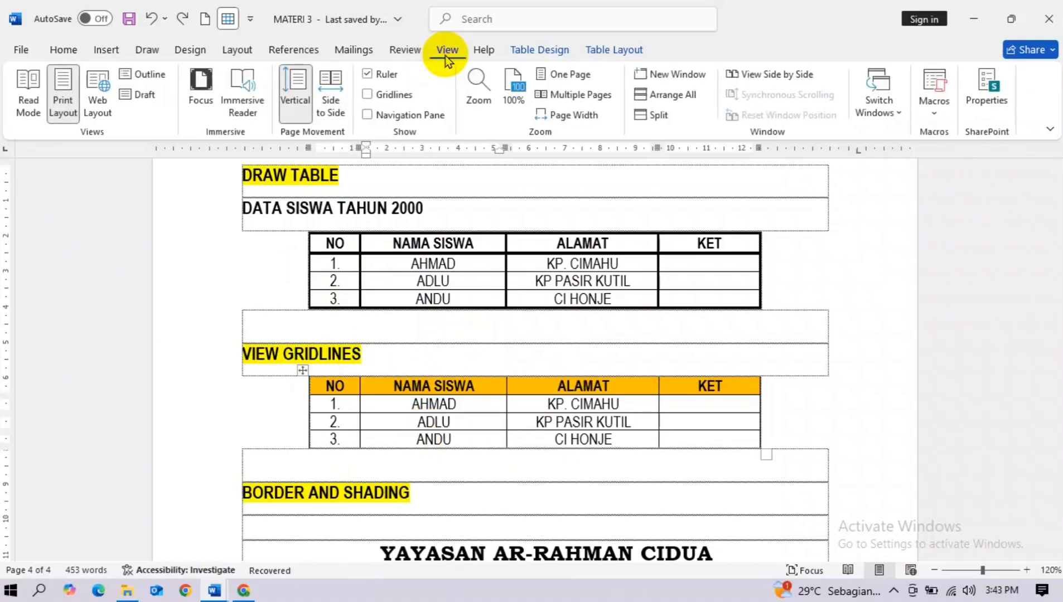
pyautogui.click(366, 96)
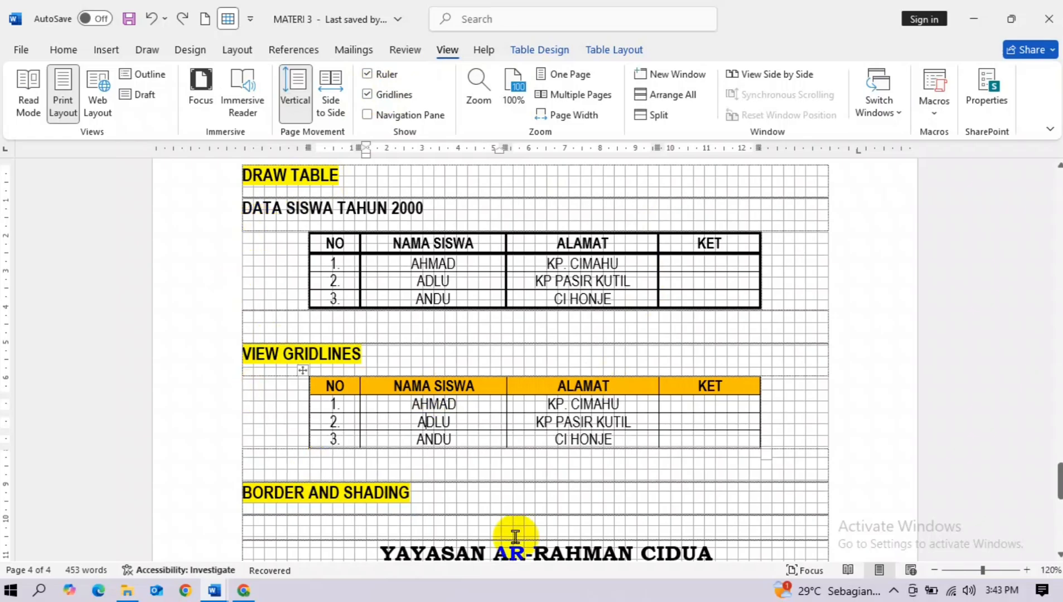
# Zoom in to 150% to examine the gridlines around the tables, and return the zoom to 100%.
pyautogui.click(1026, 570)
pyautogui.click(1026, 570)
pyautogui.click(1026, 570)
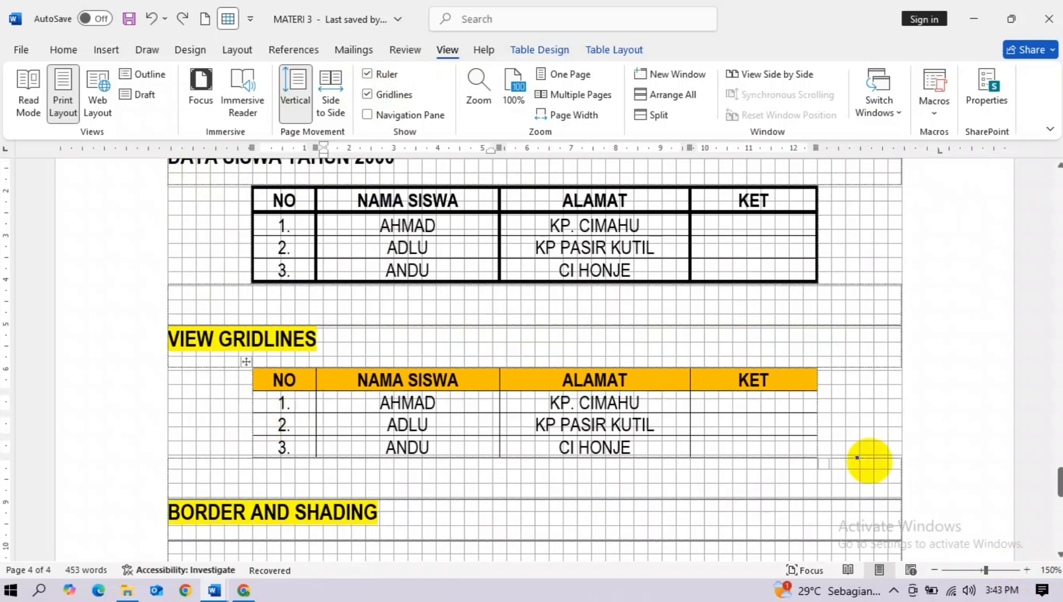
pyautogui.click(935, 570)
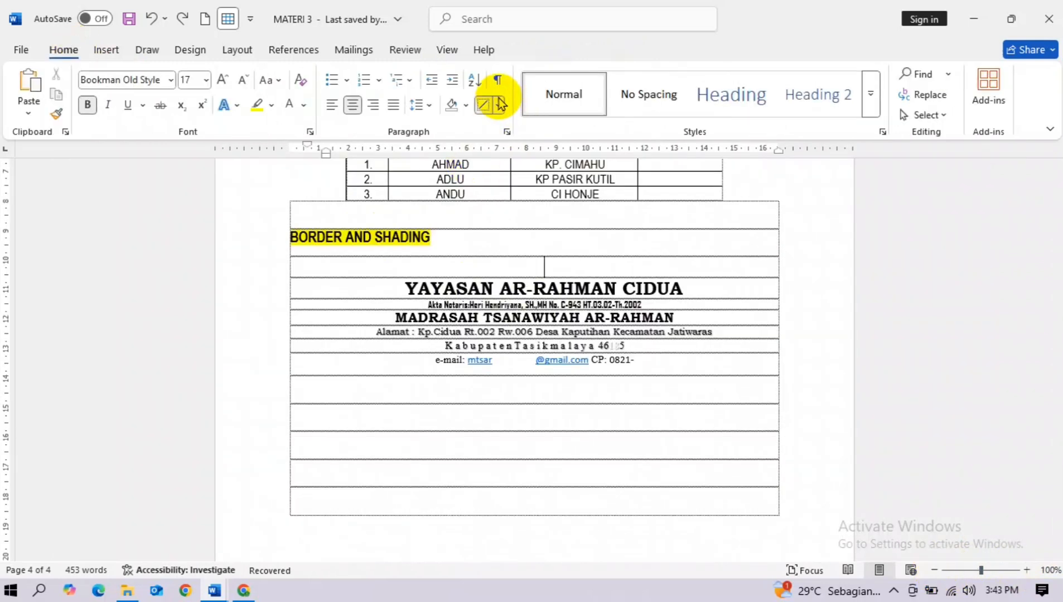
# Examine the paragraph border options in the Borders and Shading dialog and close it without applying anything.
pyautogui.click(496, 105)
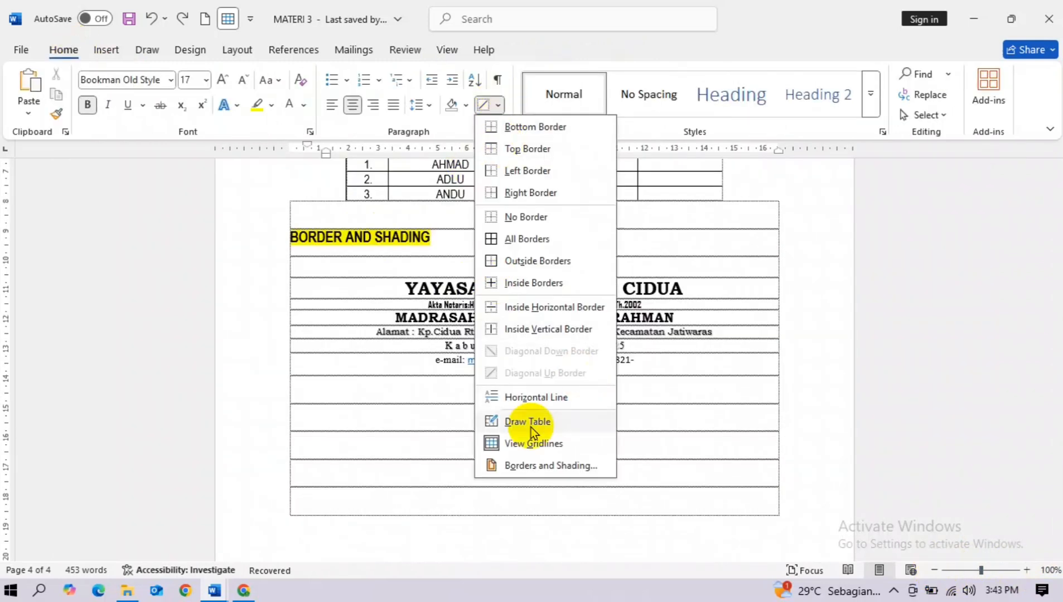
pyautogui.click(535, 466)
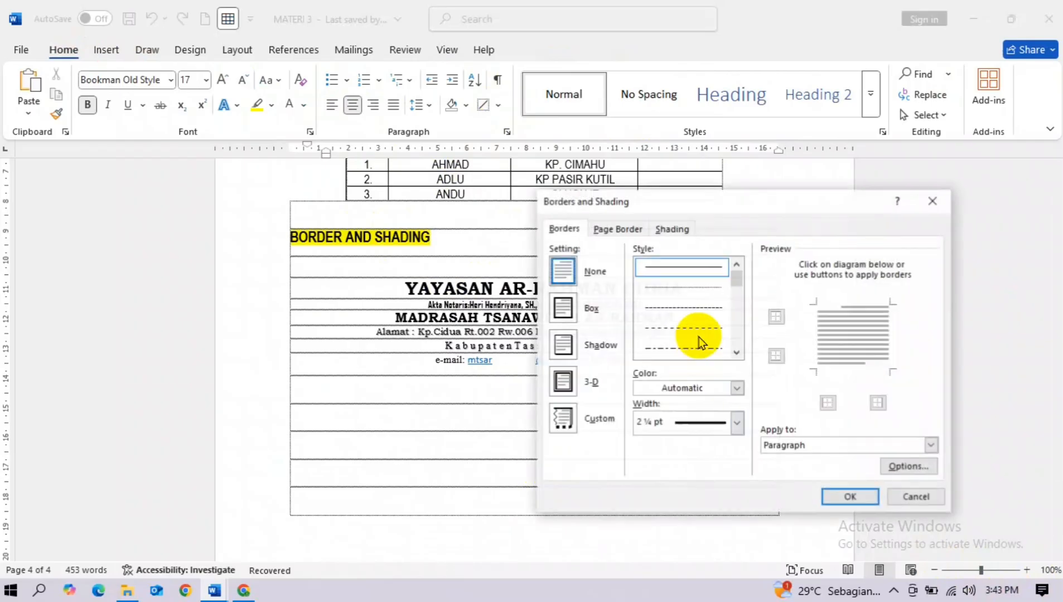
pyautogui.moveTo(741, 204); pyautogui.dragTo(818, 239)
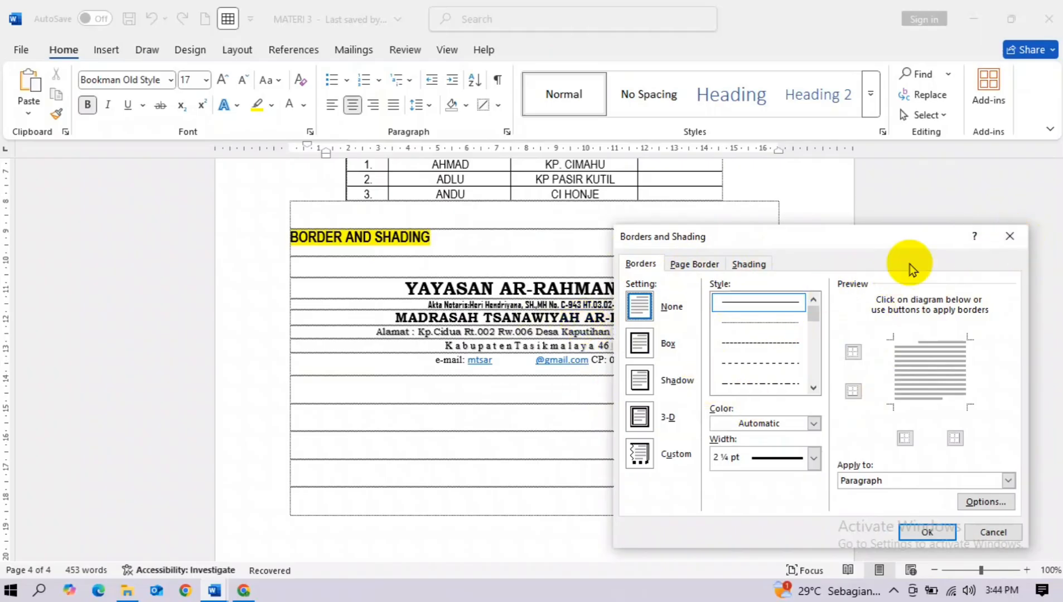
pyautogui.click(1009, 237)
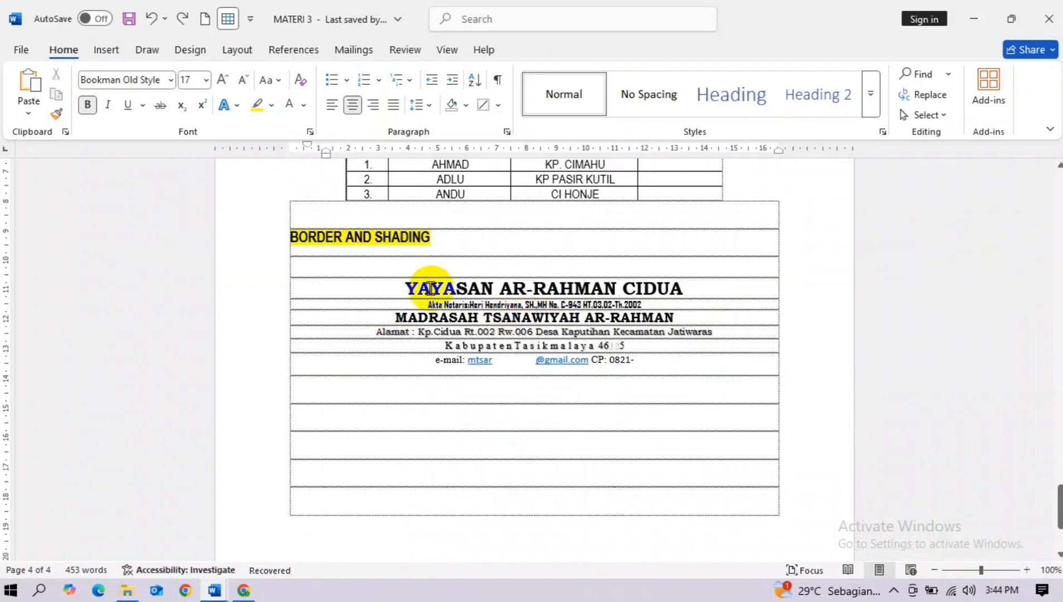
# Add an empty line below the "YAYASAN AR-RAHMAN CIDUA" letterhead and place the cursor at the end of its e-mail and CP line.
pyautogui.moveTo(405, 291); pyautogui.dragTo(787, 391)
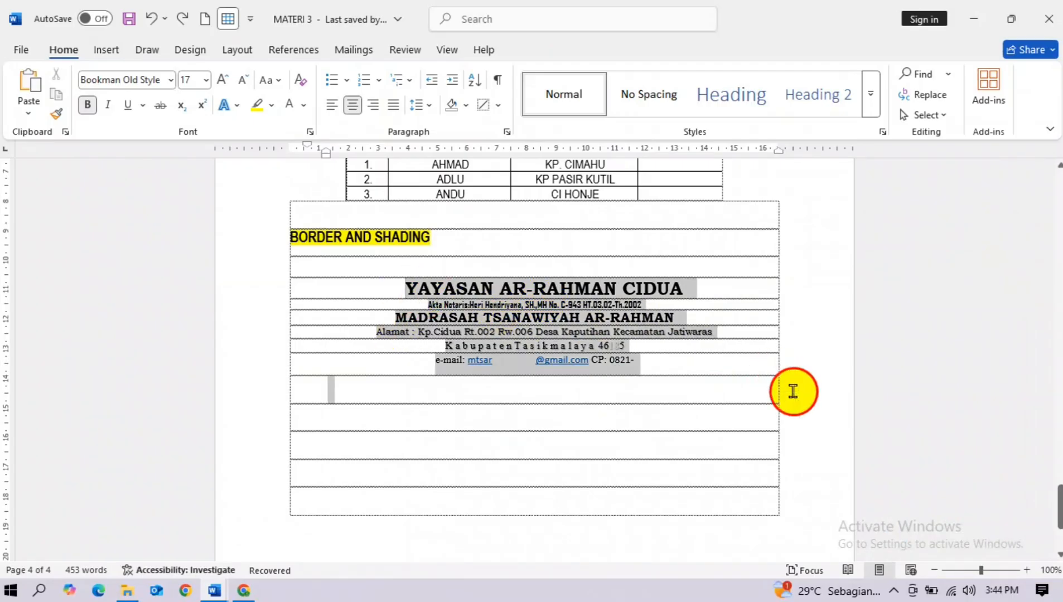
pyautogui.click(348, 291)
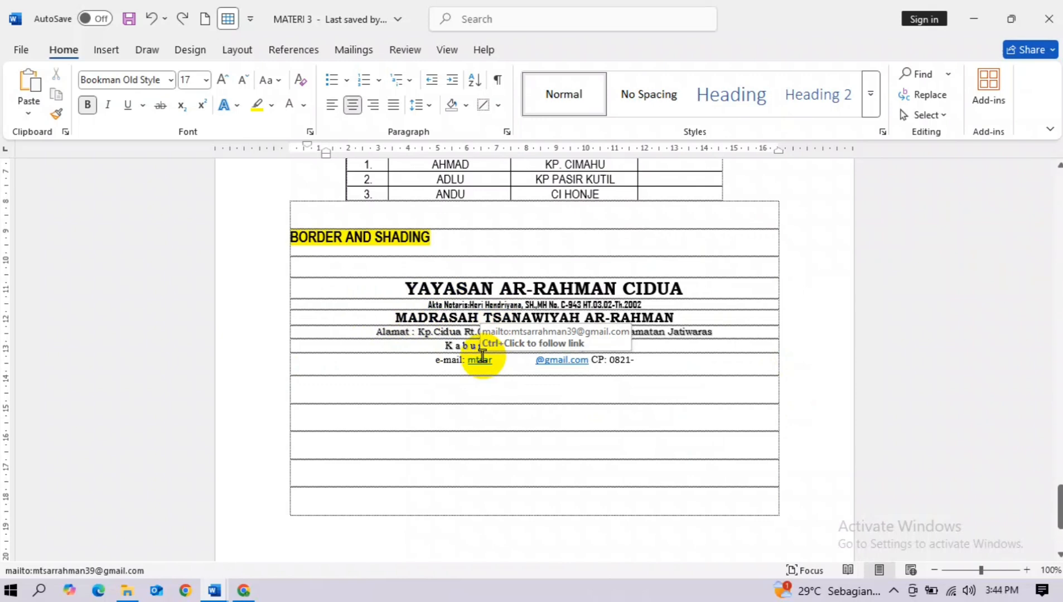
pyautogui.moveTo(395, 288); pyautogui.dragTo(711, 367)
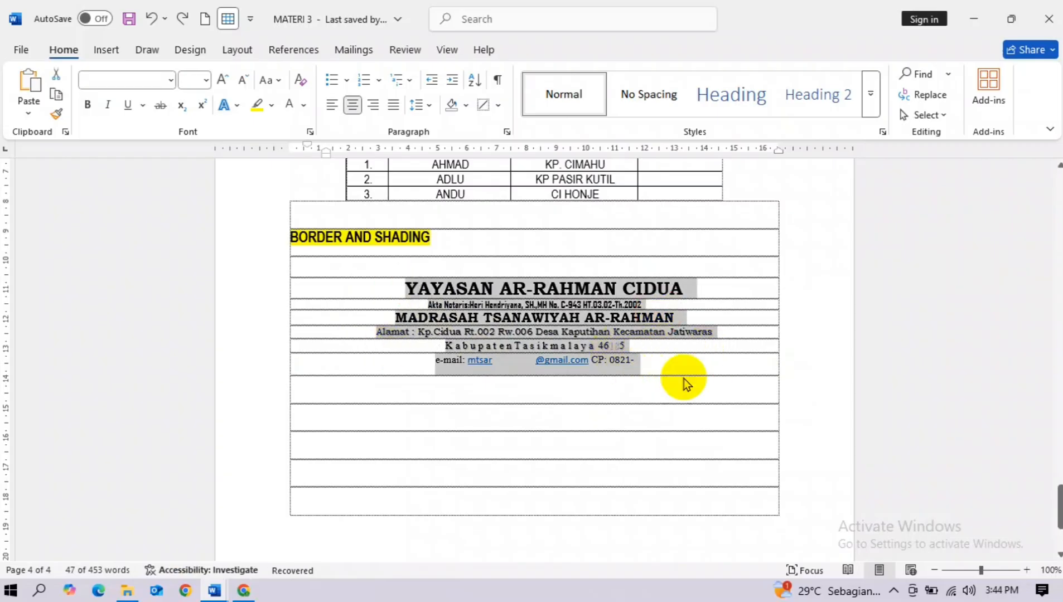
pyautogui.click(501, 106)
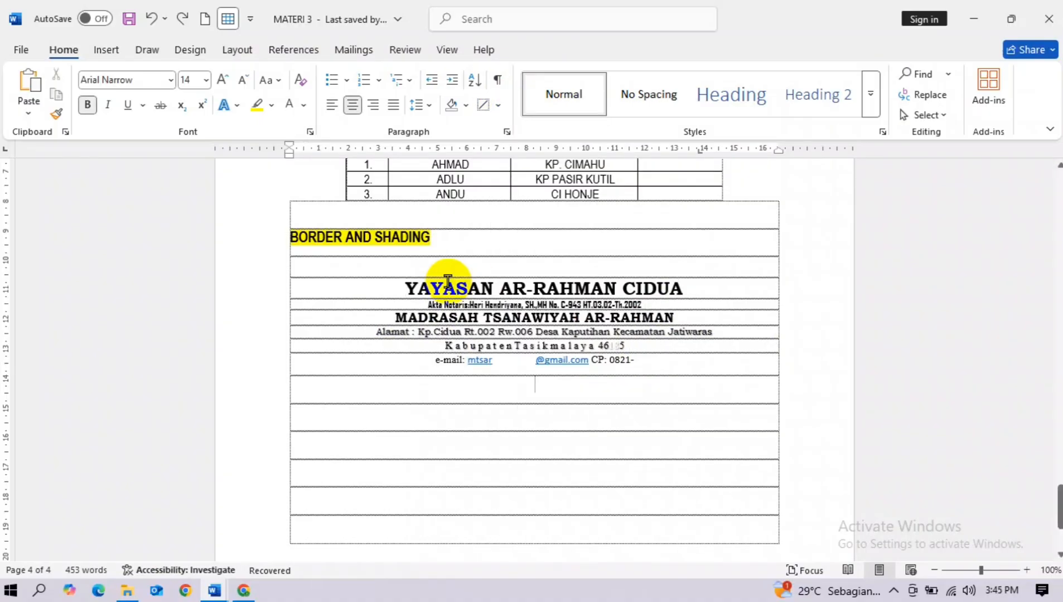
pyautogui.moveTo(448, 281)
pyautogui.mouseDown()
pyautogui.moveTo(551, 304)
pyautogui.moveTo(645, 368)
pyautogui.mouseUp()
pyautogui.click(647, 379)
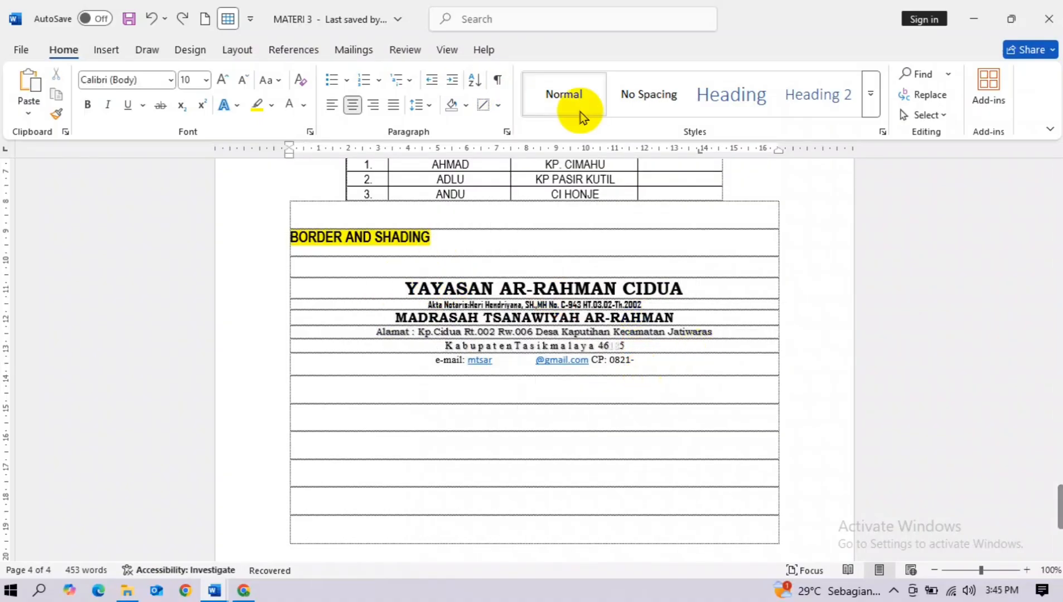
# Apply only a bottom border in a combined thick-and-thin line style to the letterhead's e-mail and CP paragraph, choosing a width of 2¼ pt.
pyautogui.click(499, 109)
pyautogui.click(524, 464)
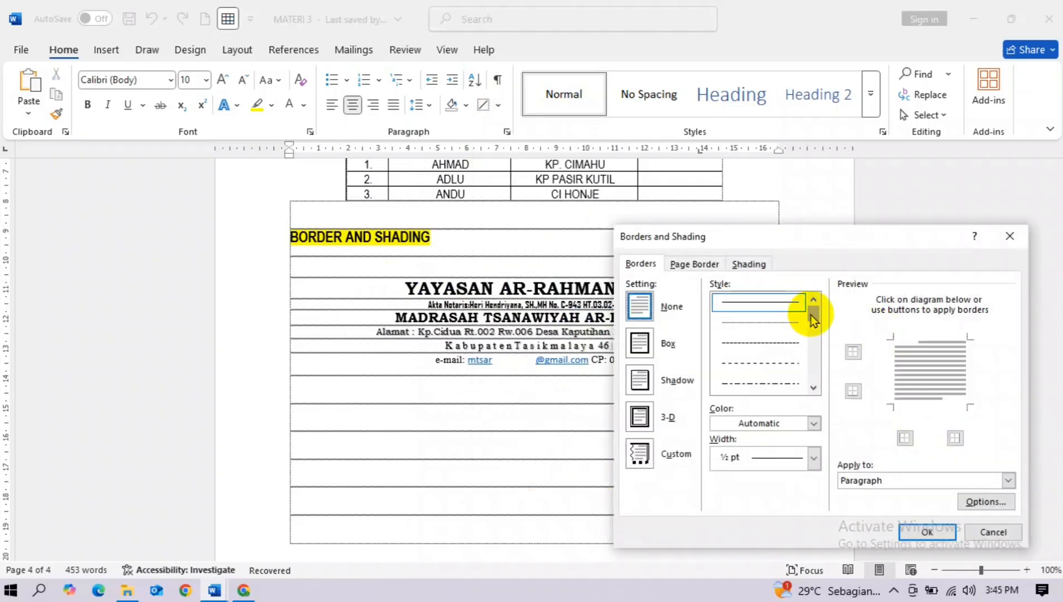
pyautogui.moveTo(812, 316); pyautogui.dragTo(815, 332)
pyautogui.click(755, 365)
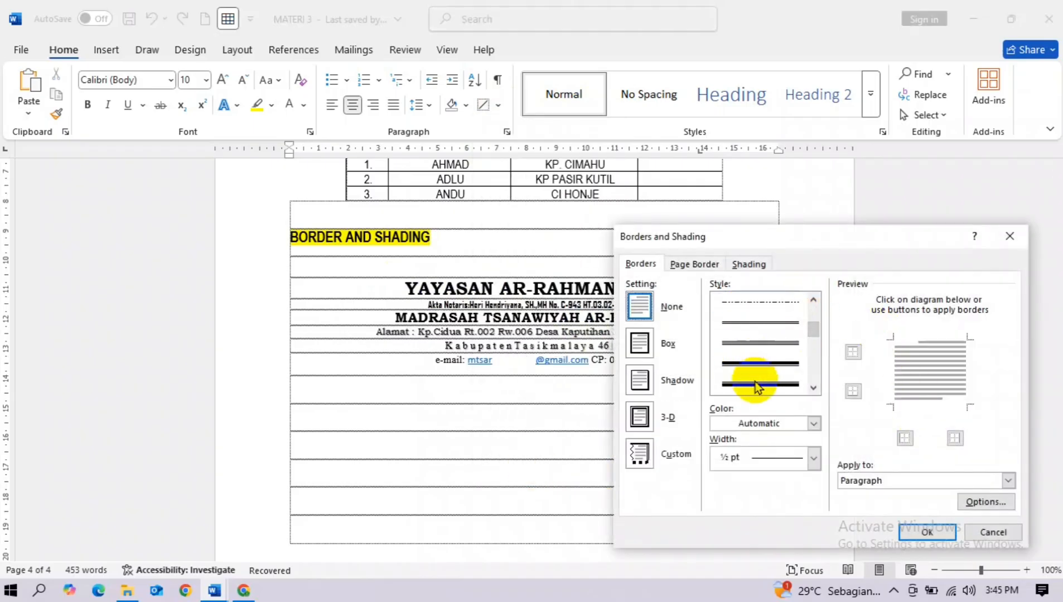
pyautogui.click(757, 385)
pyautogui.click(973, 379)
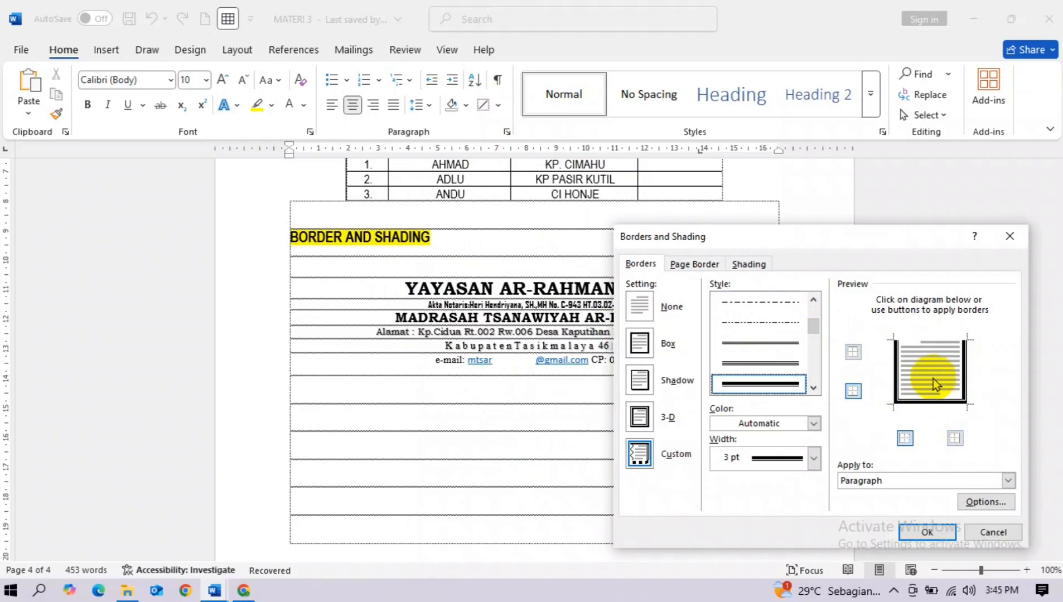
pyautogui.click(963, 385)
pyautogui.click(814, 457)
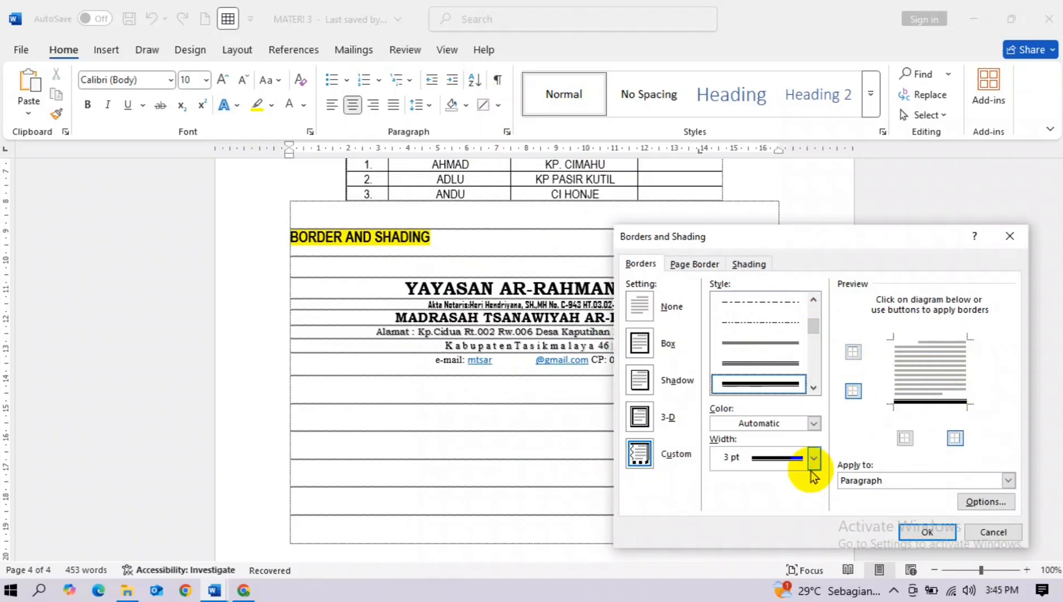
pyautogui.click(774, 295)
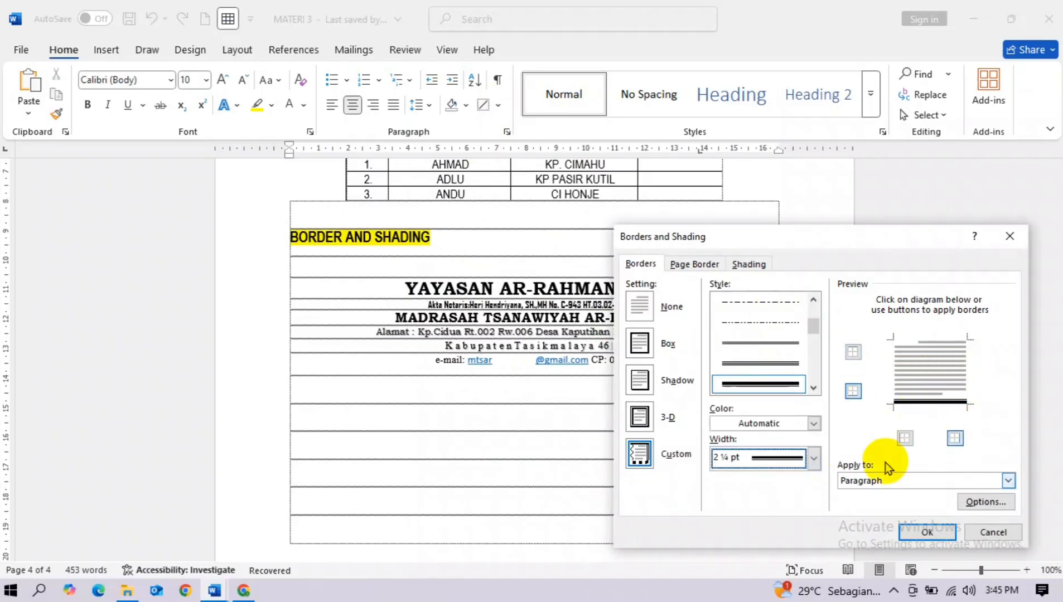
pyautogui.click(941, 534)
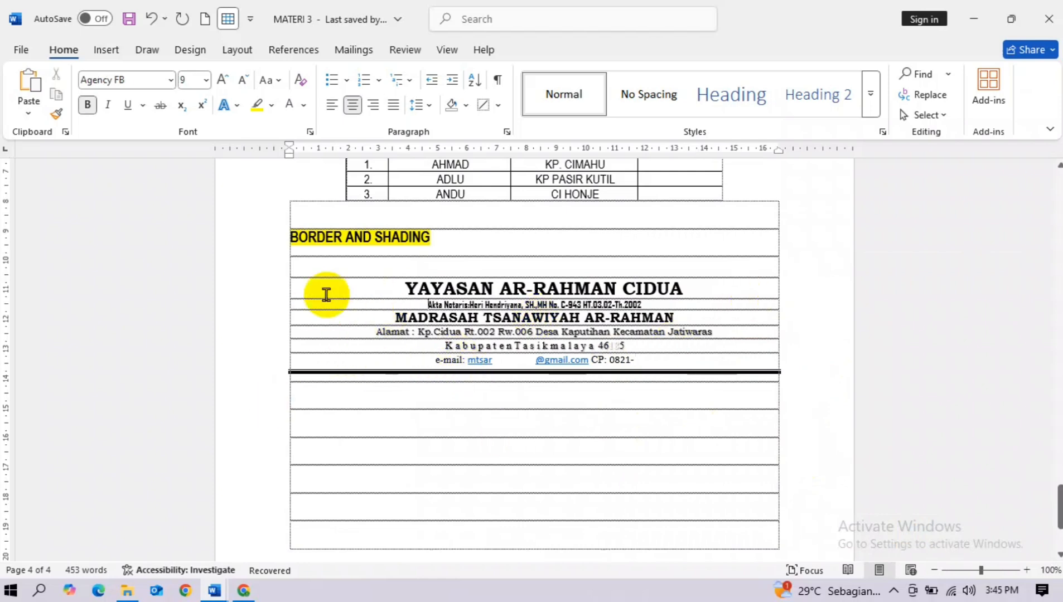
# Zoom in to 150% and examine the lines of the "YAYASAN AR-RAHMAN CIDUA" letterhead above its thick bottom border.
pyautogui.click(703, 364)
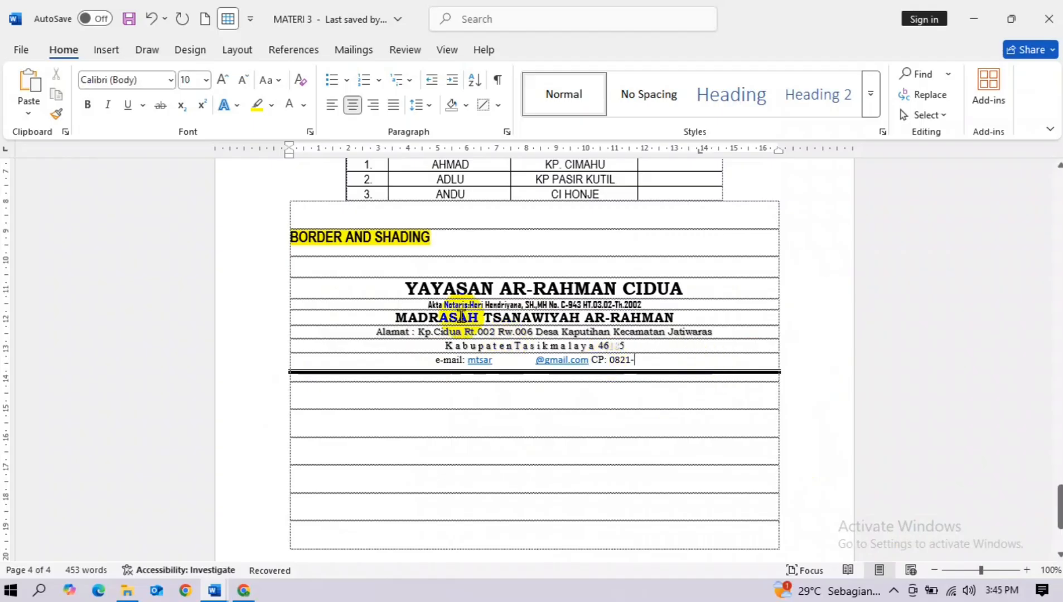
pyautogui.moveTo(404, 286); pyautogui.dragTo(709, 358)
pyautogui.click(1026, 570)
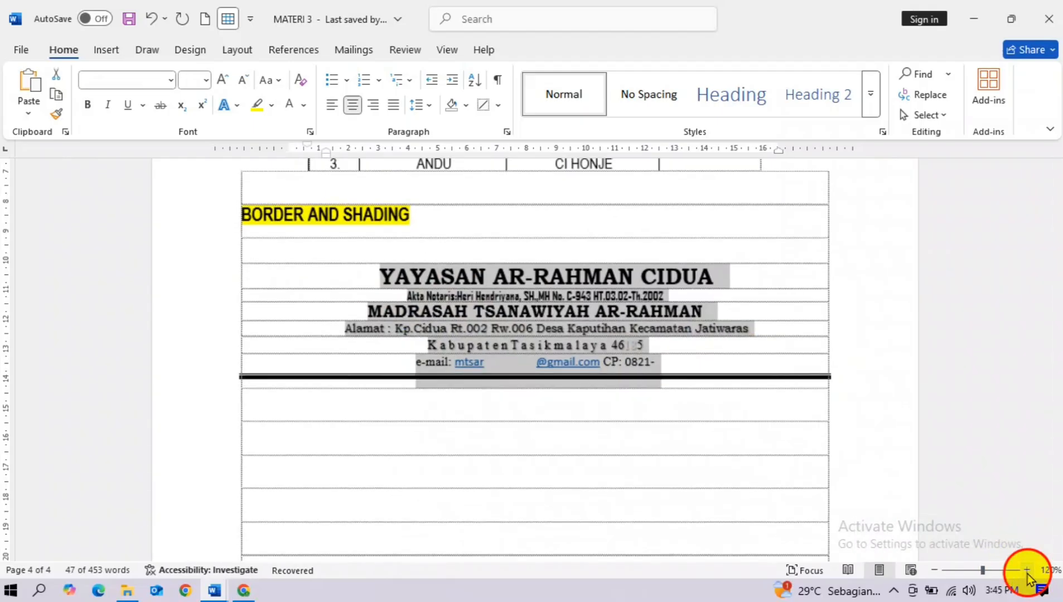
pyautogui.click(1026, 570)
pyautogui.click(1026, 570)
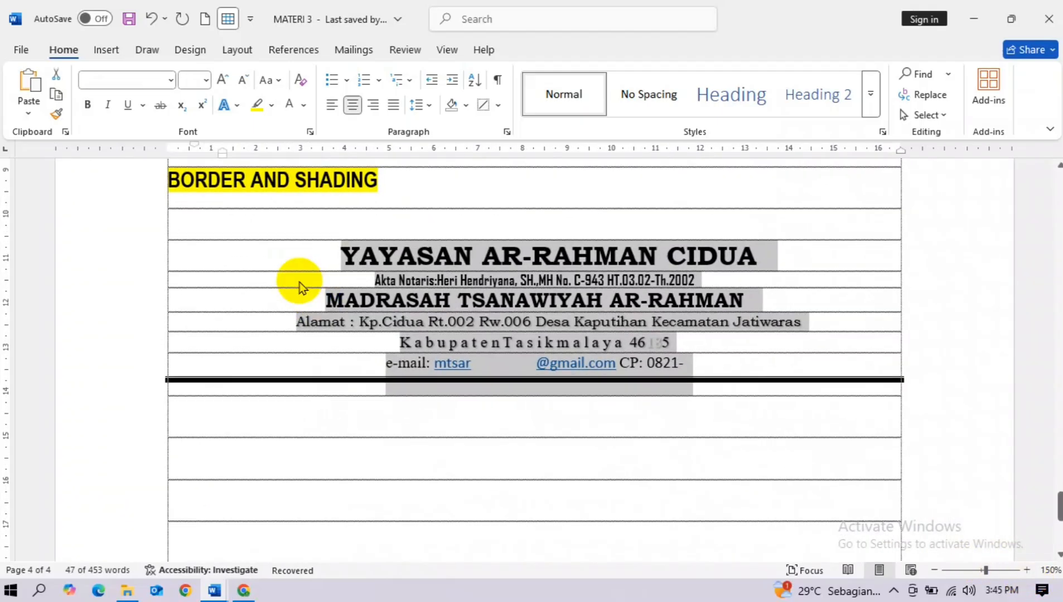
pyautogui.press('Left')
pyautogui.moveTo(158, 250); pyautogui.dragTo(261, 325)
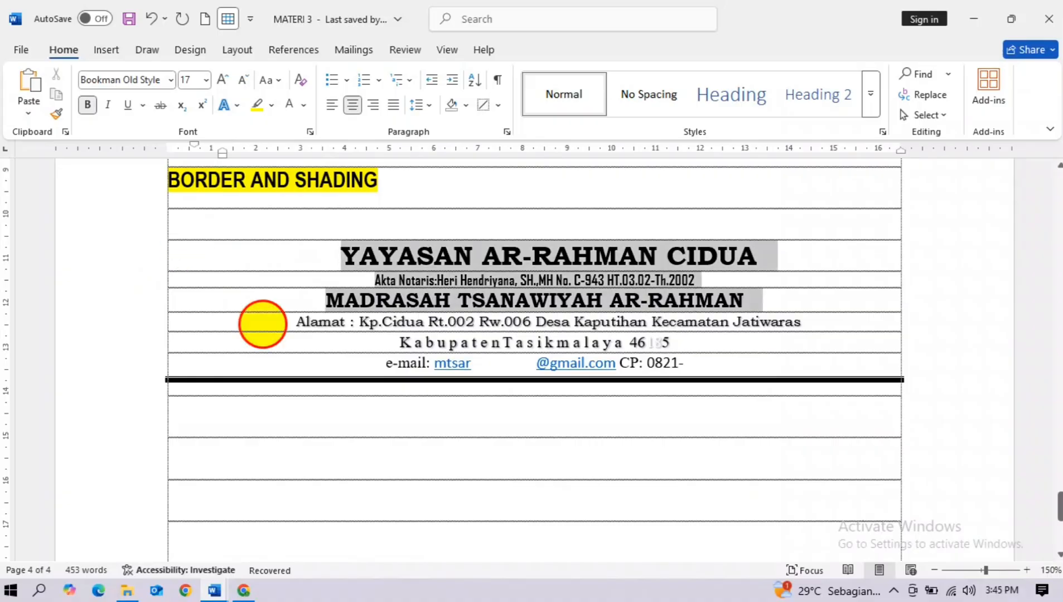
pyautogui.click(219, 276)
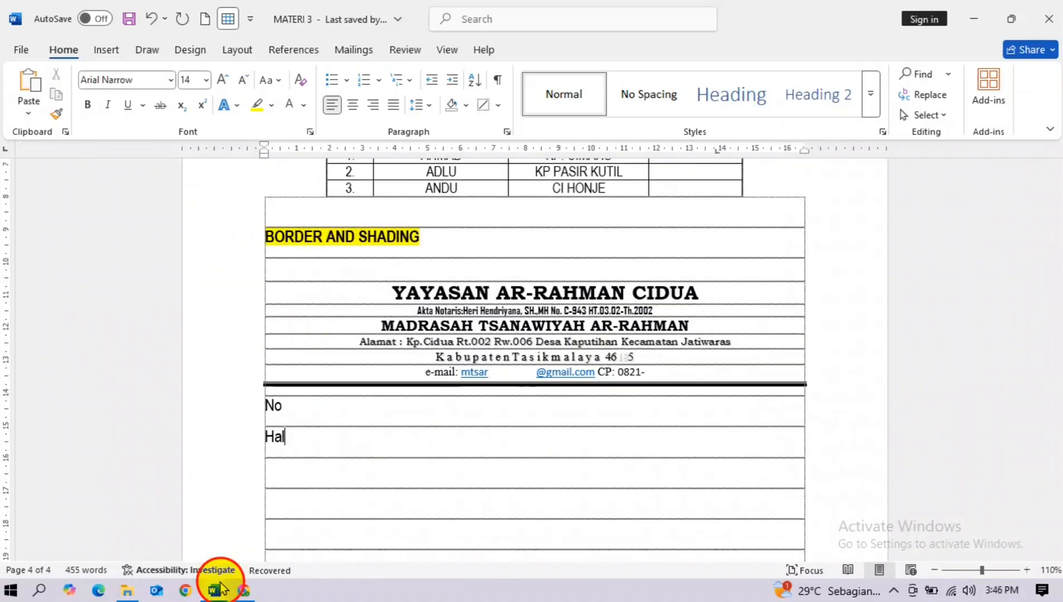
# Switch to the MATERI 5 document, view its thesis cover at 100% zoom, and place the cursor before the "SKRIPSI" title.
pyautogui.moveTo(217, 588)
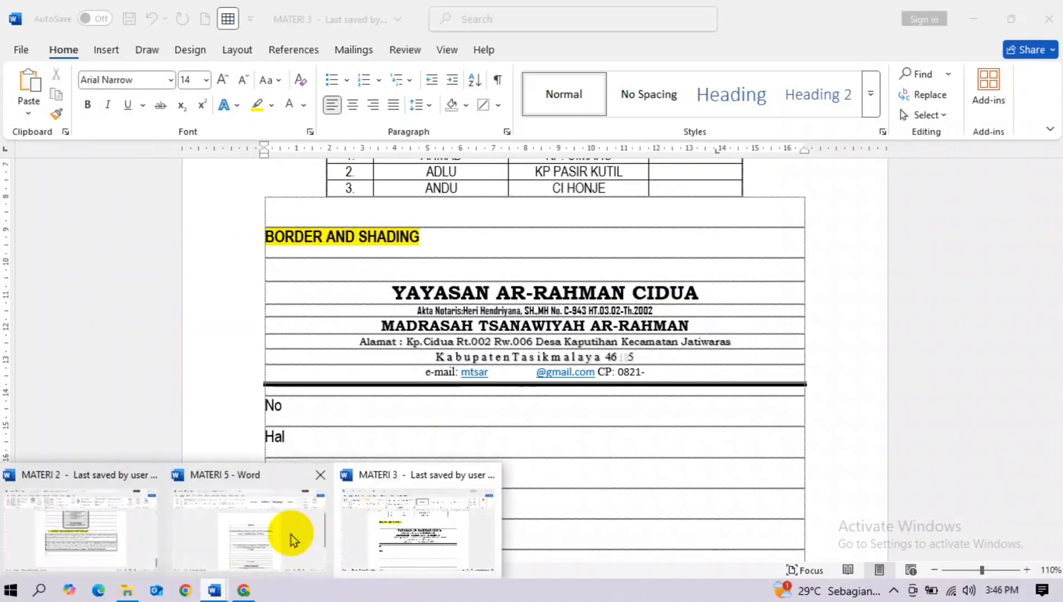
pyautogui.click(290, 533)
pyautogui.scroll(-3, 973, 532)
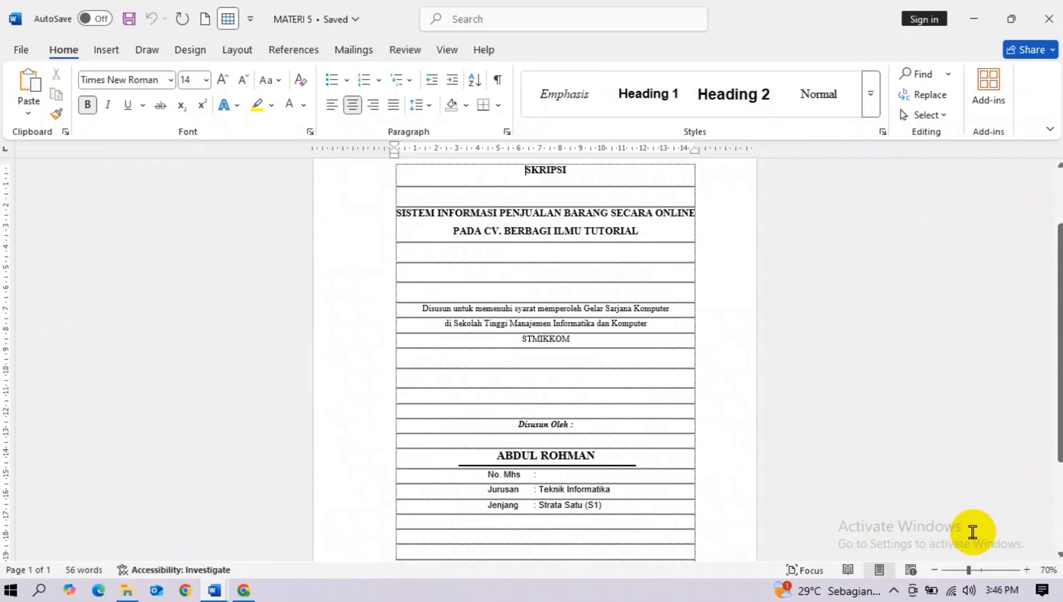
pyautogui.click(979, 569)
pyautogui.moveTo(1059, 377); pyautogui.dragTo(1058, 318)
pyautogui.moveTo(525, 291); pyautogui.dragTo(551, 438)
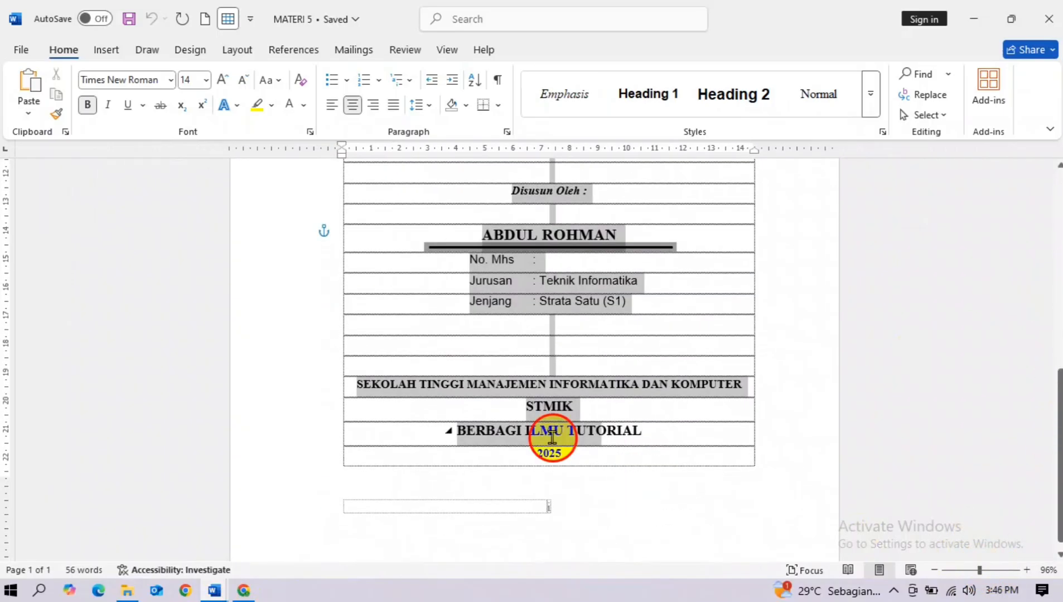
pyautogui.click(1026, 569)
pyautogui.scroll(10, 1051, 362)
pyautogui.click(339, 218)
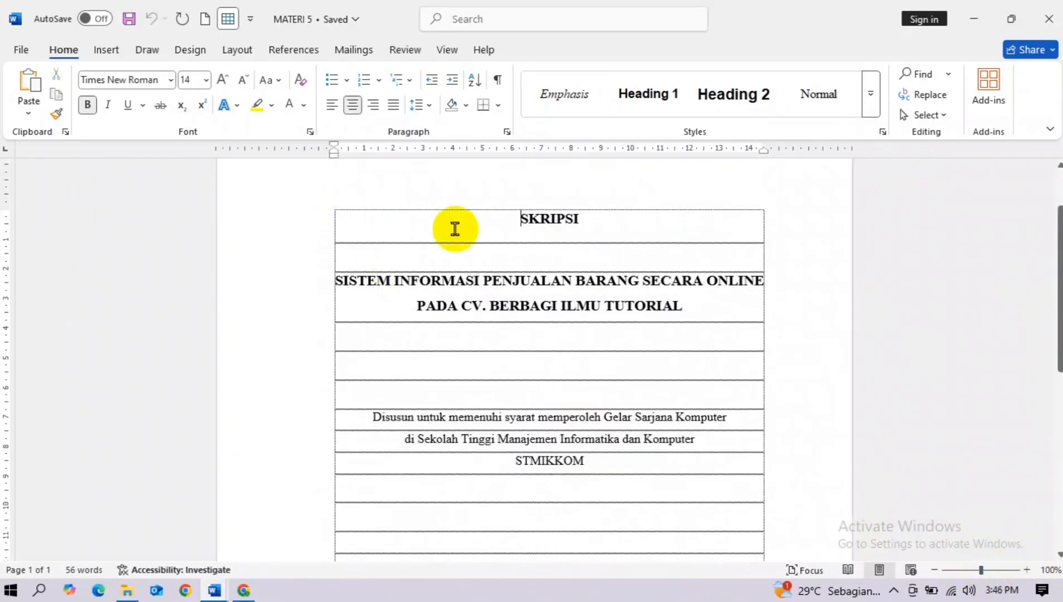
# Open the page border settings in the Borders and Shading dialog and choose the Box setting.
pyautogui.click(496, 105)
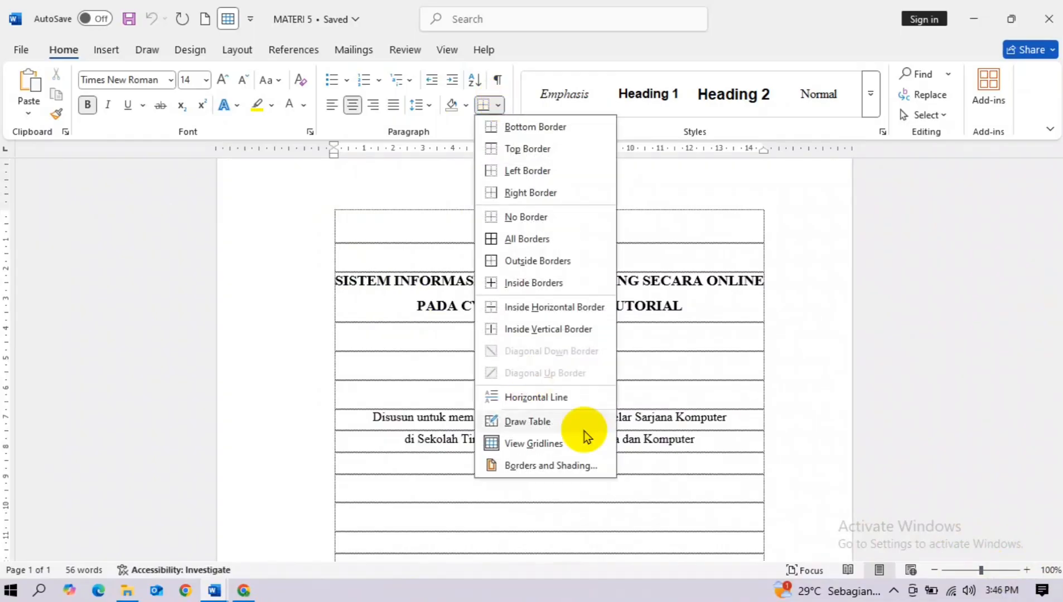
pyautogui.click(550, 465)
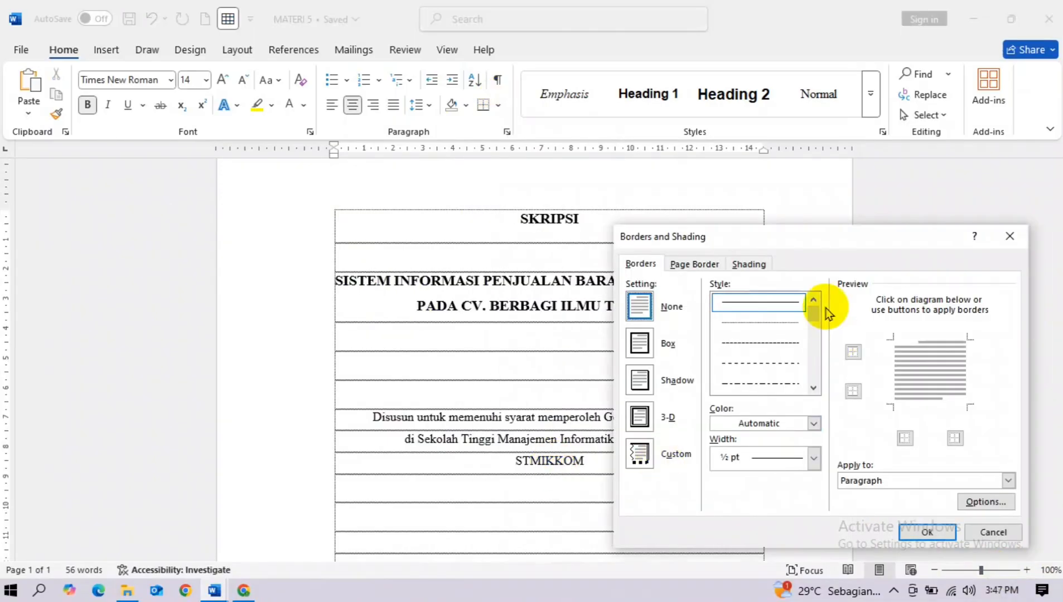
pyautogui.moveTo(858, 241)
pyautogui.mouseDown()
pyautogui.moveTo(799, 239)
pyautogui.moveTo(781, 169)
pyautogui.mouseUp()
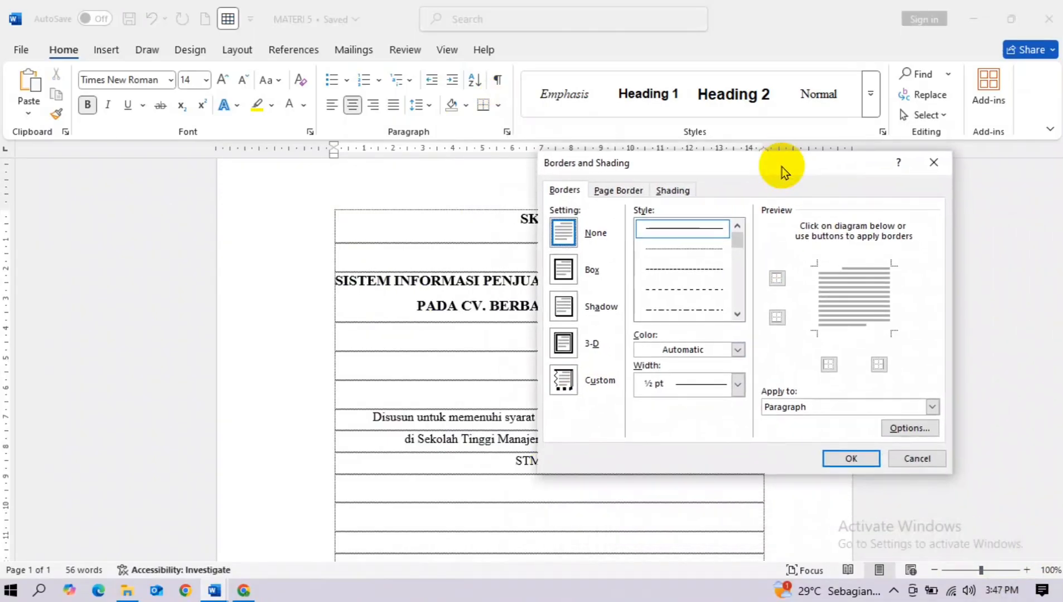
pyautogui.click(626, 191)
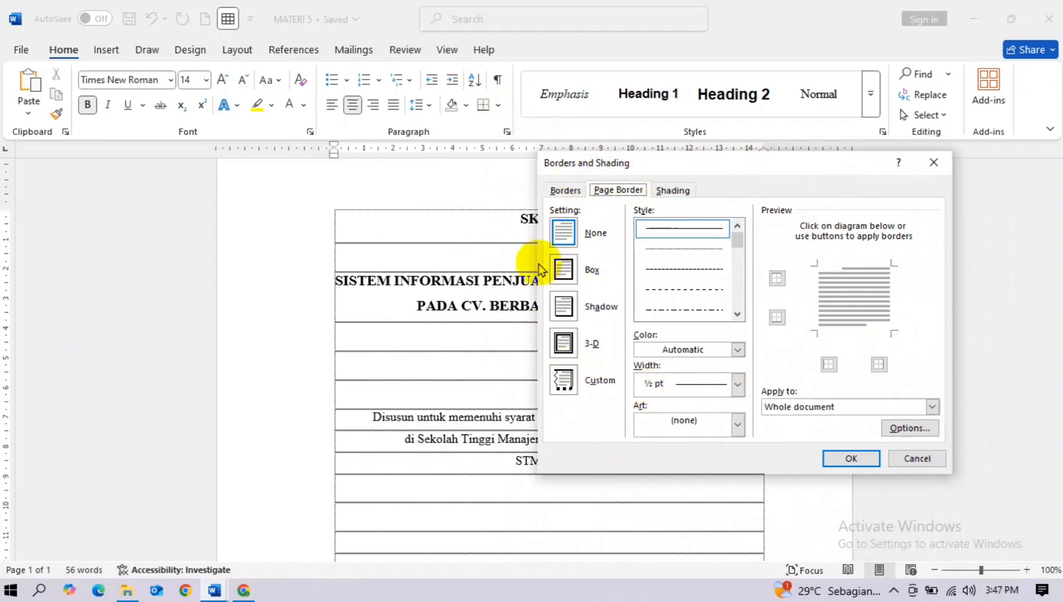
pyautogui.click(563, 270)
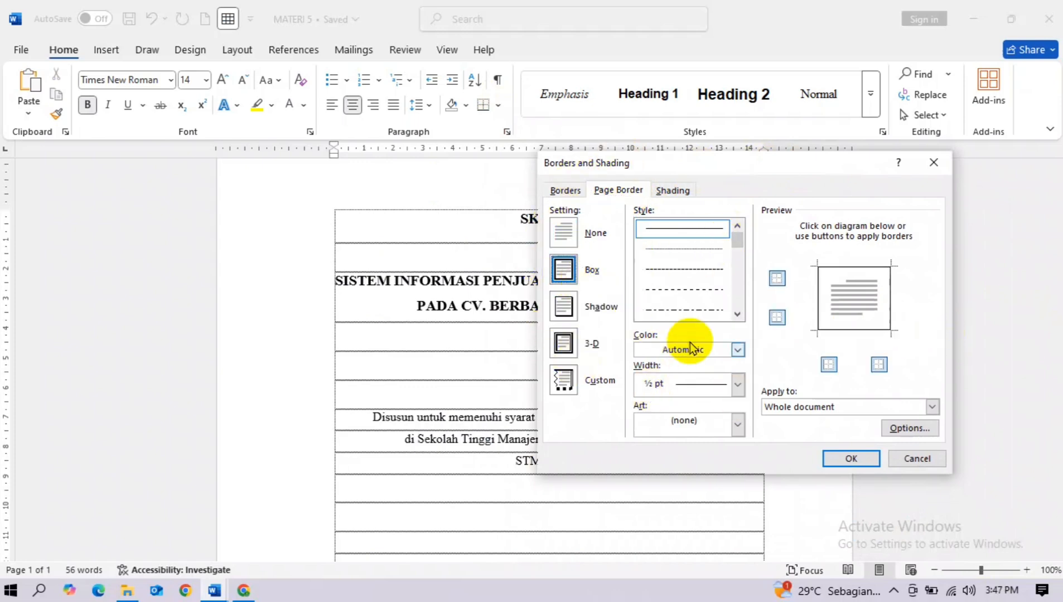
# Check the available line widths and choose the black thick-and-thin frame art with stepped corners for the page border.
pyautogui.click(738, 384)
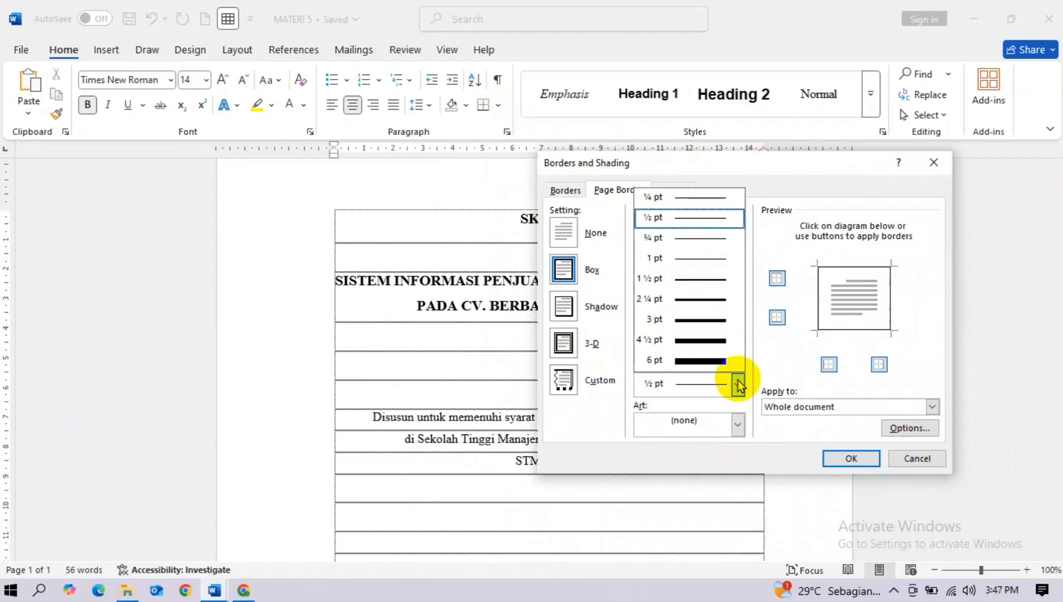
pyautogui.click(737, 384)
pyautogui.click(739, 421)
pyautogui.click(739, 422)
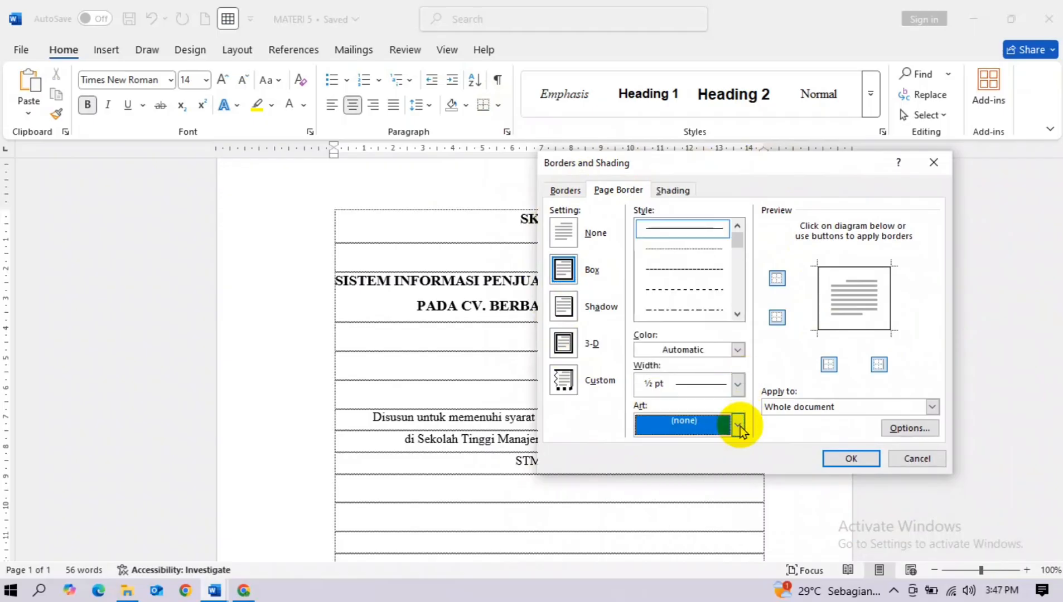
pyautogui.click(738, 423)
pyautogui.moveTo(736, 452); pyautogui.dragTo(734, 502)
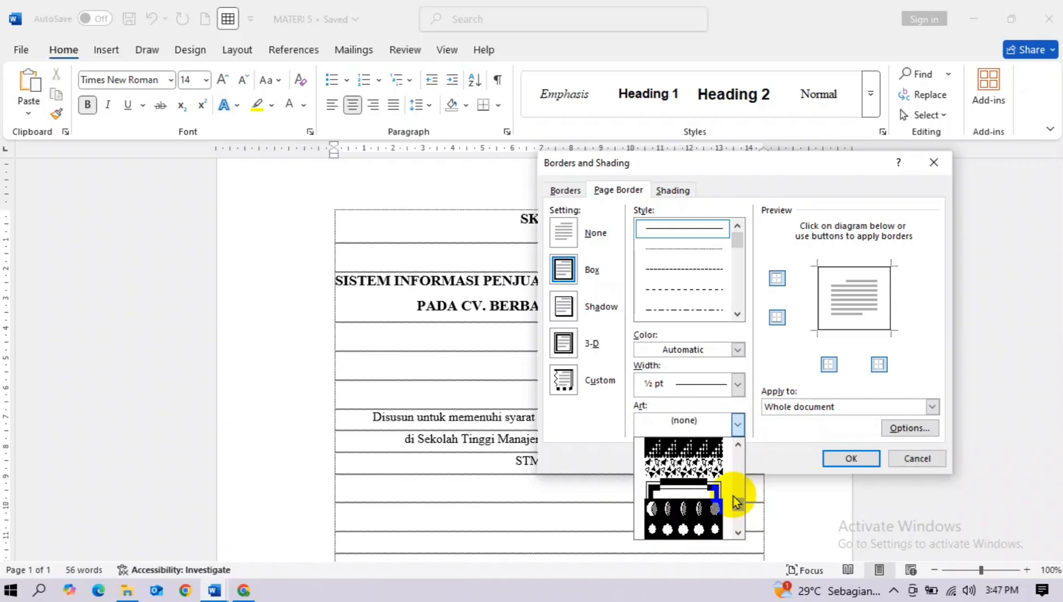
pyautogui.click(694, 491)
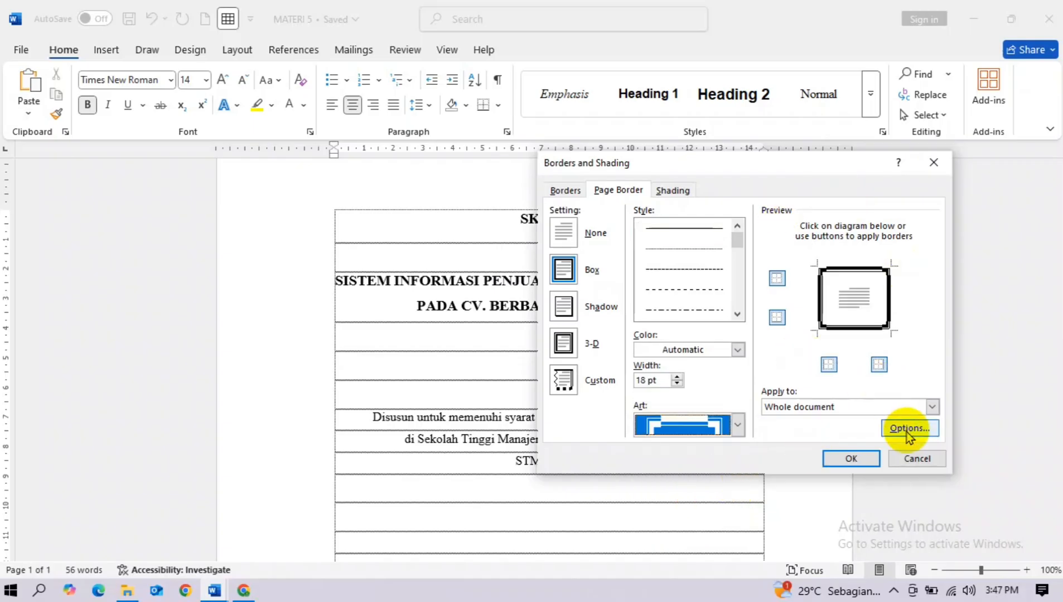
# Keep the page border on the whole document, set it to be measured from the text, and apply it to the cover.
pyautogui.click(932, 408)
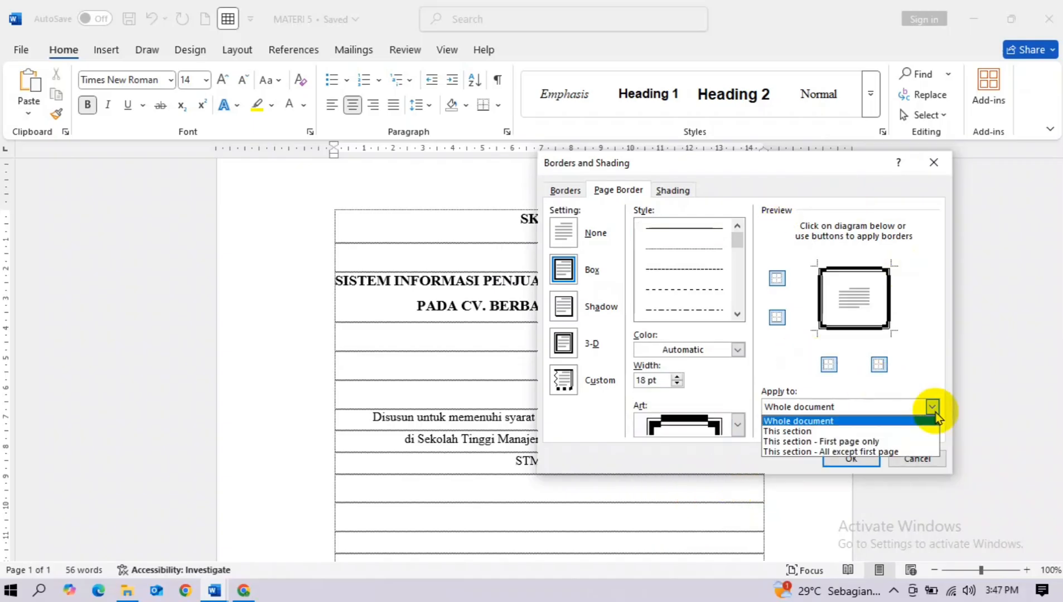
pyautogui.click(937, 415)
pyautogui.click(901, 426)
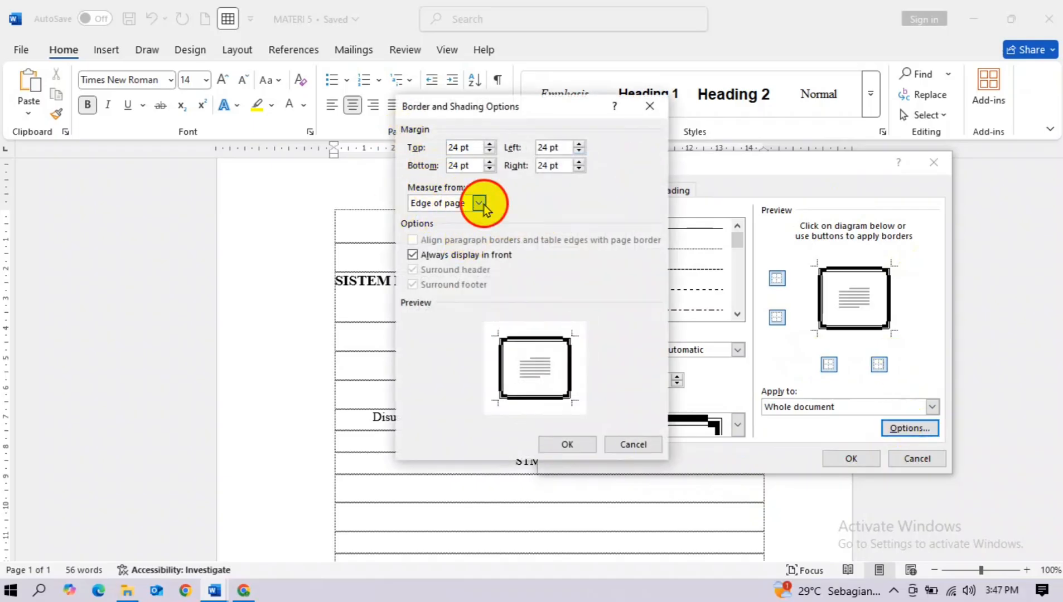
pyautogui.click(426, 216)
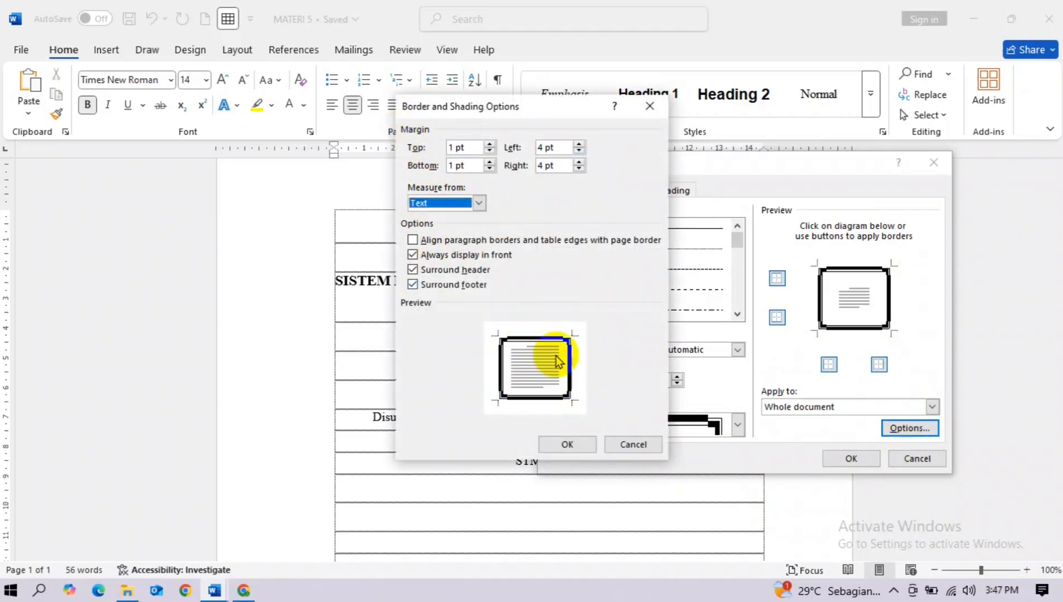
pyautogui.click(568, 444)
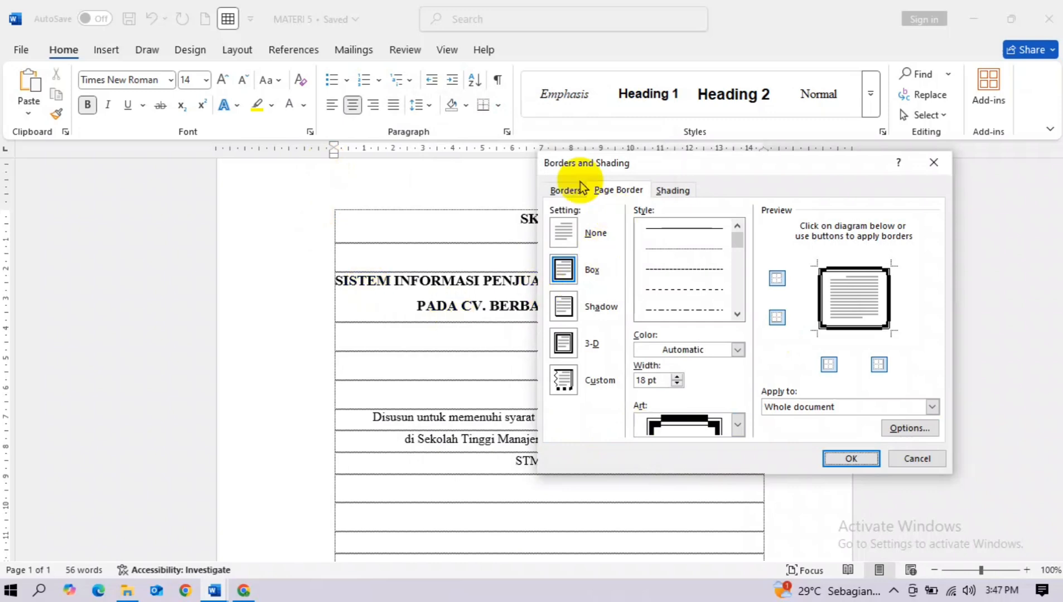
pyautogui.click(847, 459)
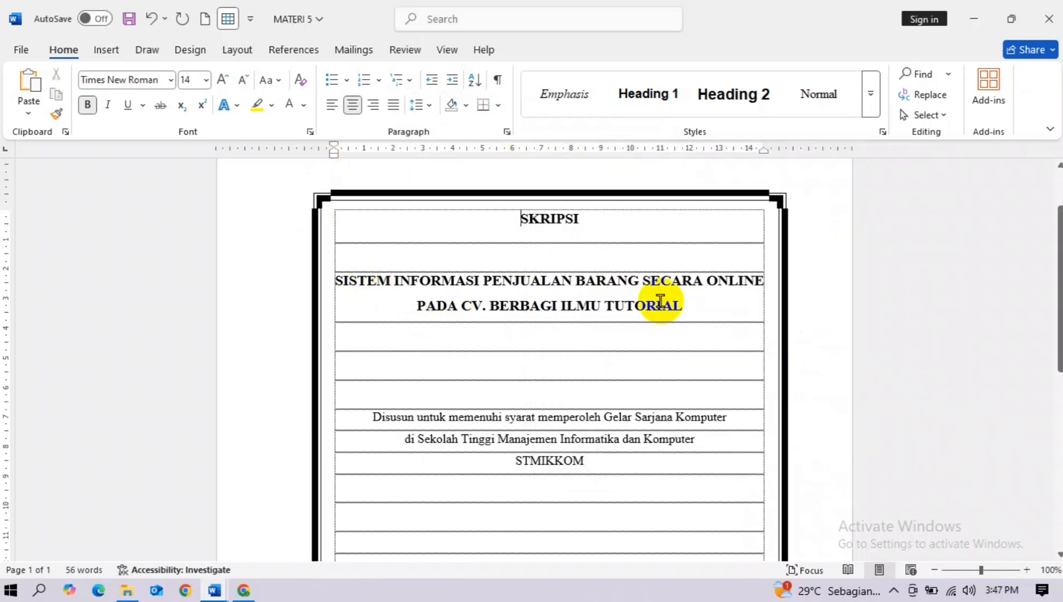
# Examine the art border around the whole cover page, including its lower edge, and finish with the zoom at 40%.
pyautogui.click(935, 569)
pyautogui.click(935, 570)
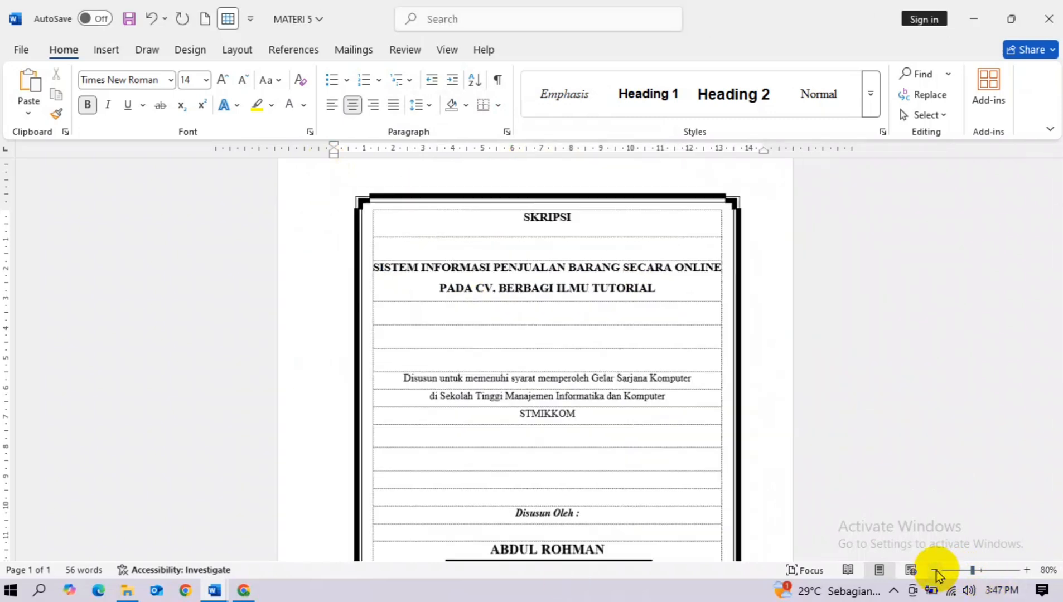
pyautogui.click(935, 569)
pyautogui.click(935, 569)
pyautogui.click(935, 569)
pyautogui.click(935, 569)
pyautogui.click(935, 569)
pyautogui.click(980, 570)
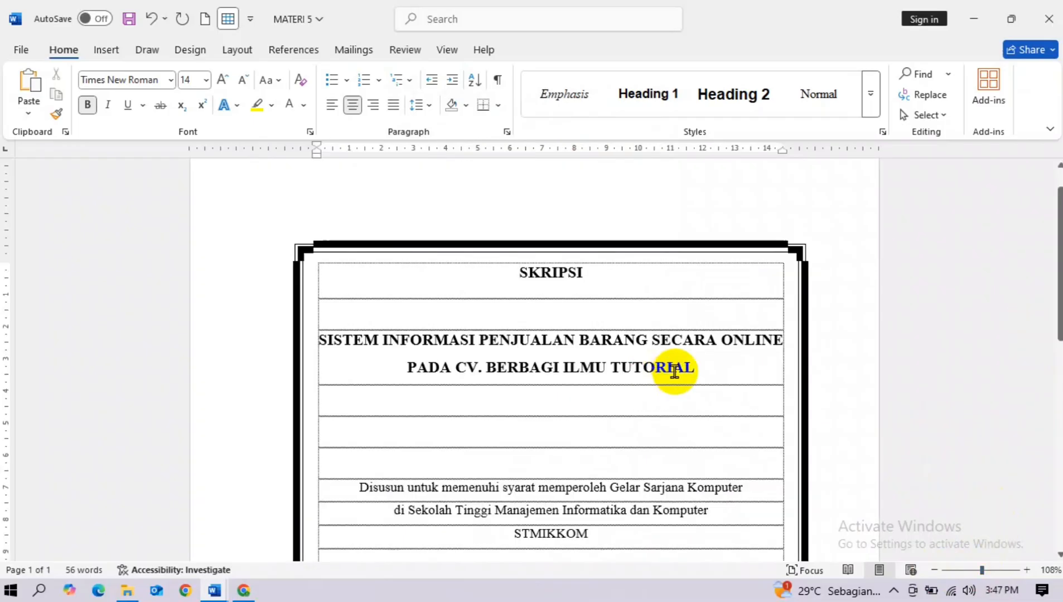
pyautogui.moveTo(1060, 268); pyautogui.dragTo(1056, 464)
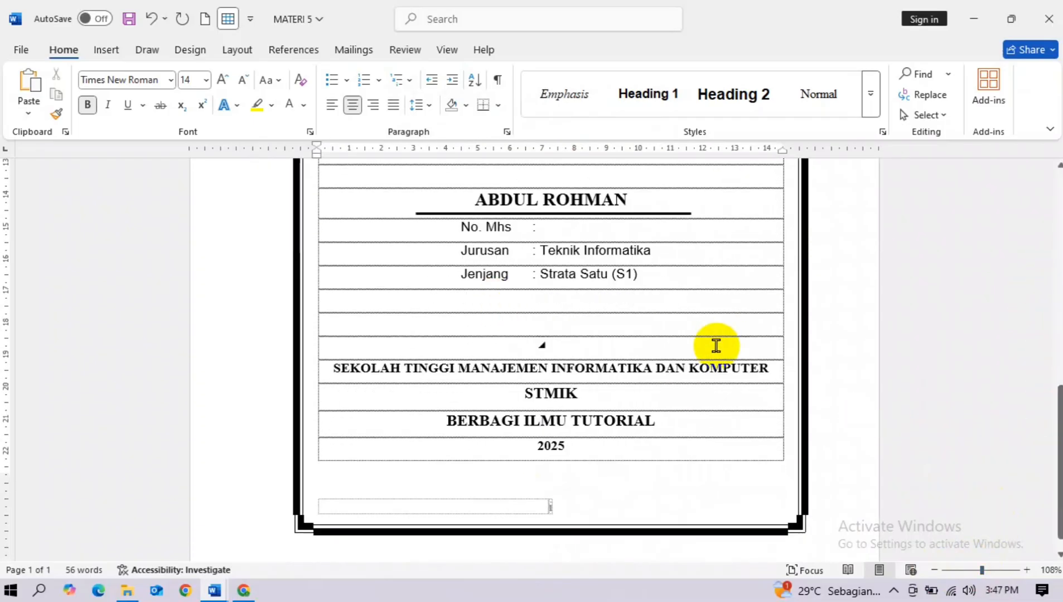
pyautogui.click(934, 570)
pyautogui.click(935, 570)
pyautogui.click(934, 569)
pyautogui.click(934, 569)
pyautogui.click(935, 570)
pyautogui.click(935, 570)
pyautogui.click(934, 570)
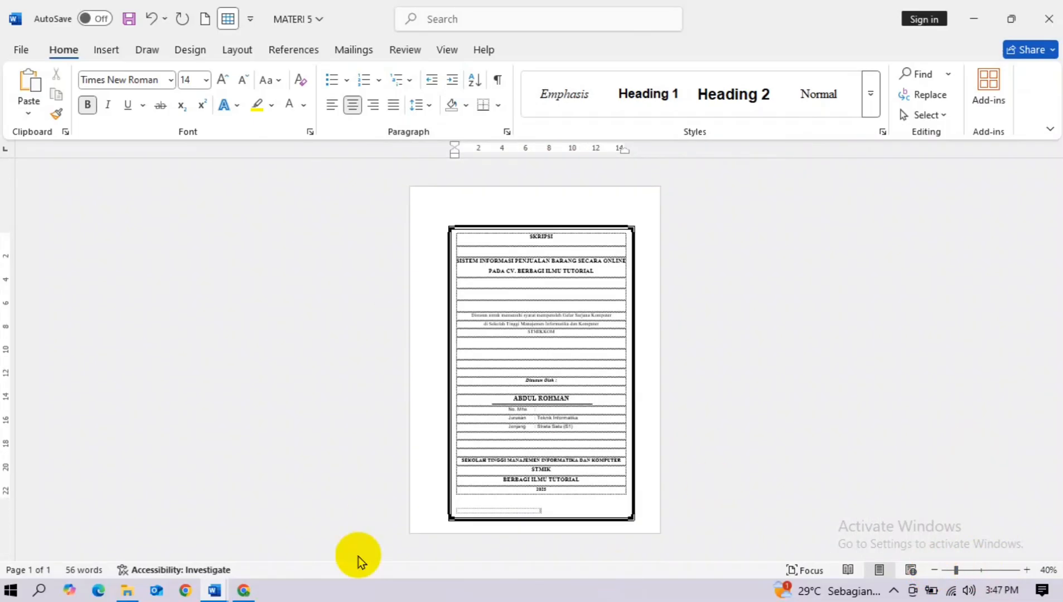
# Switch to the MATERI 2 document to view its article example with horizontal lines, and return to the MATERI 5 document.
pyautogui.moveTo(221, 589)
pyautogui.click(116, 535)
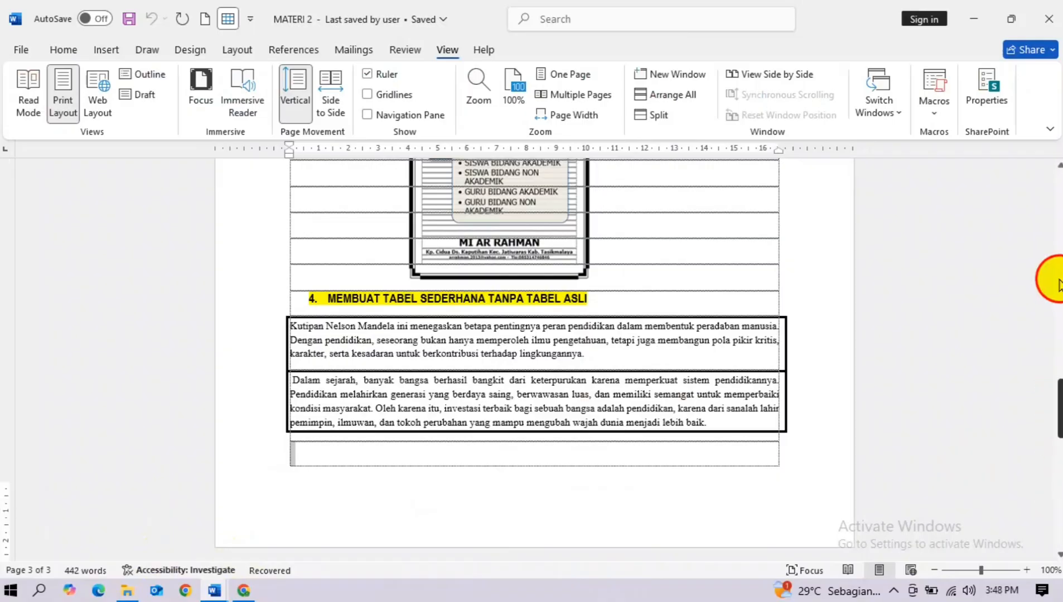
pyautogui.moveTo(1060, 285); pyautogui.dragTo(1059, 228)
pyautogui.click(215, 592)
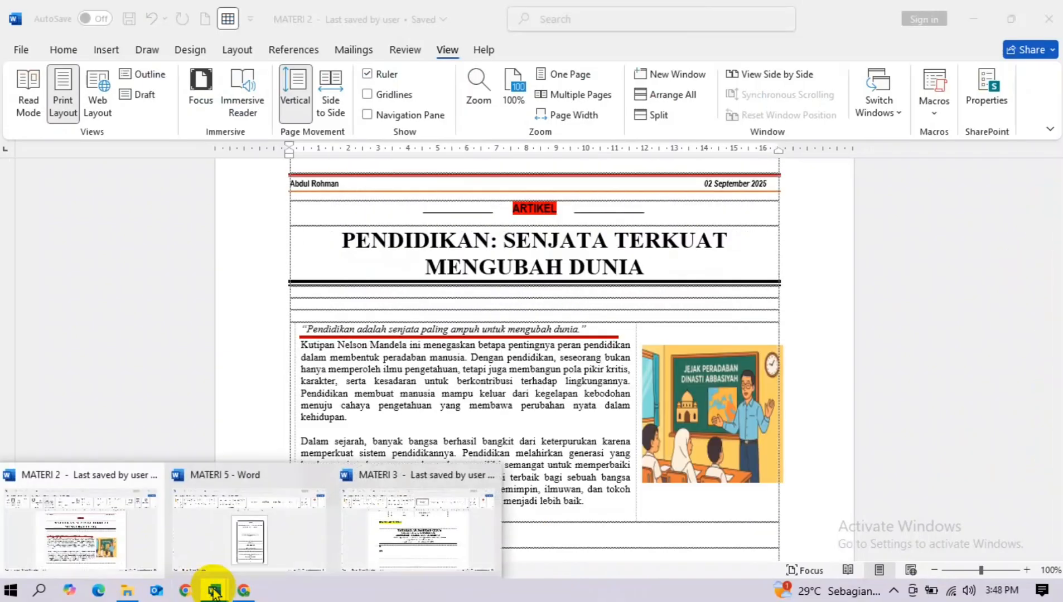
pyautogui.click(250, 533)
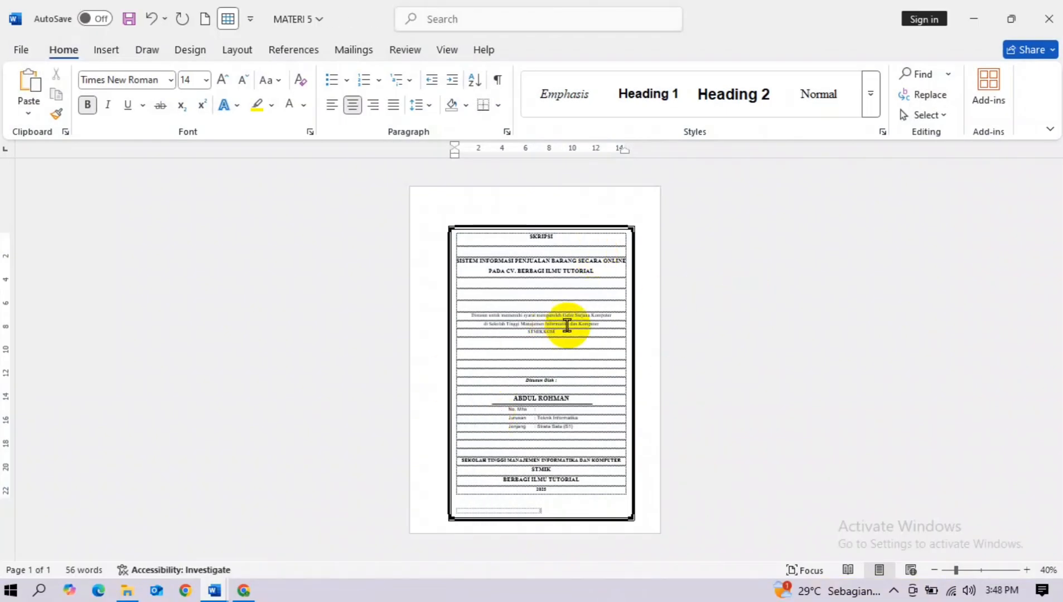